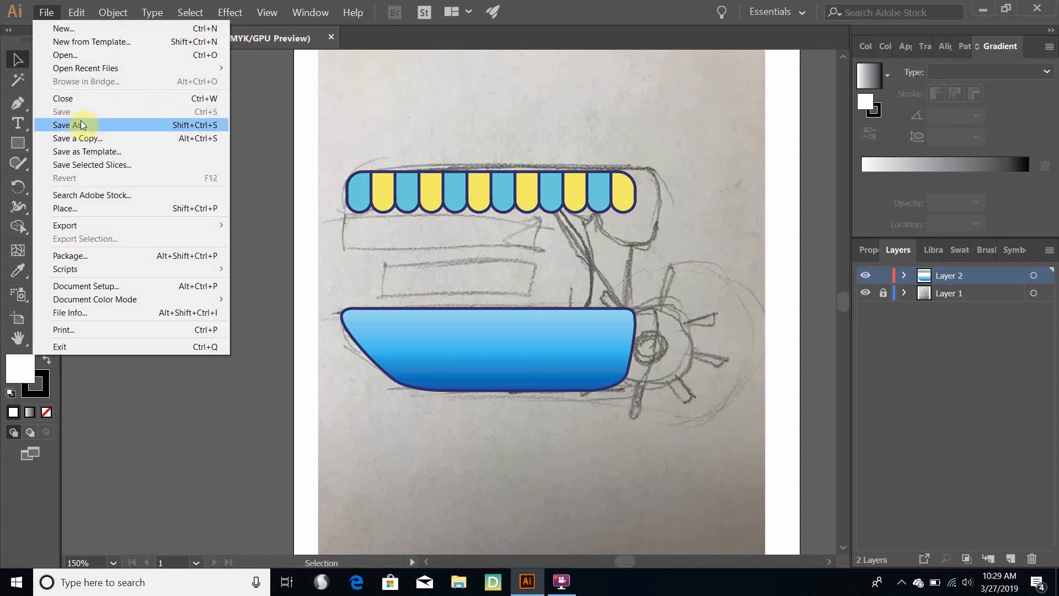
left_click(83, 125)
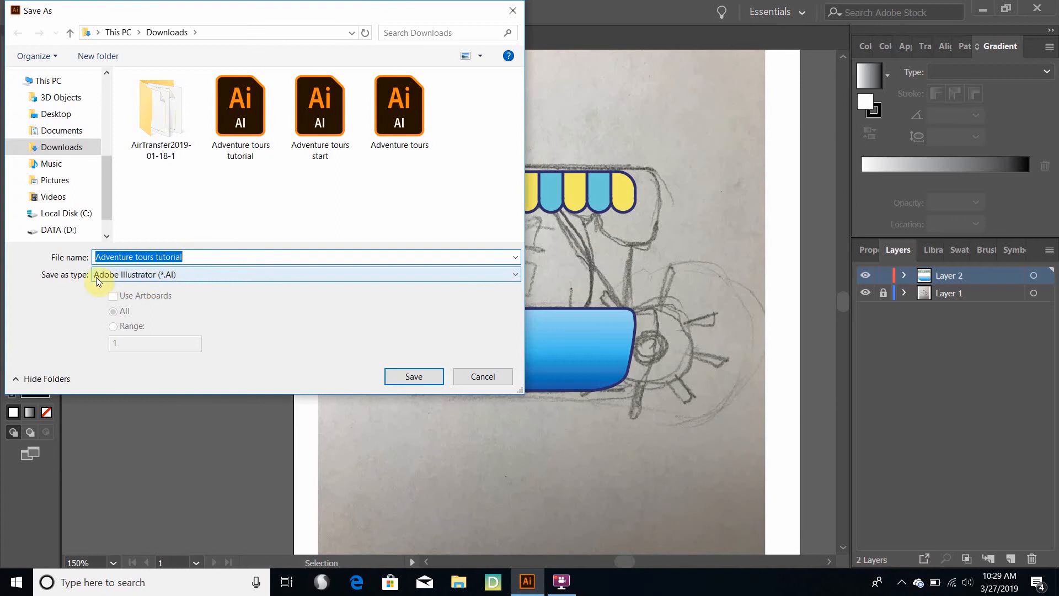
left_click(175, 276)
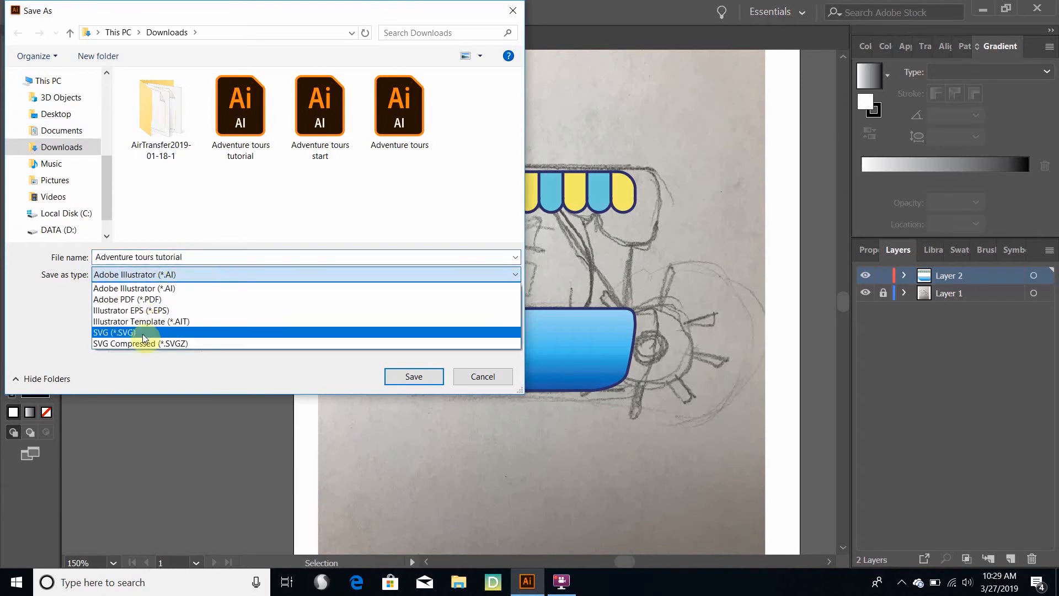
left_click(64, 306)
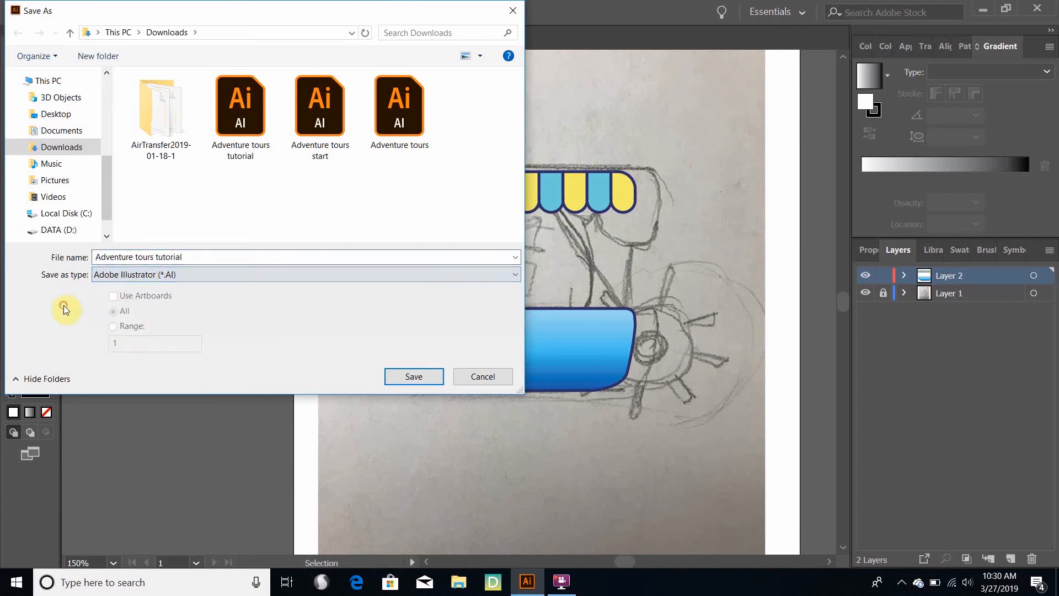
left_click(493, 376)
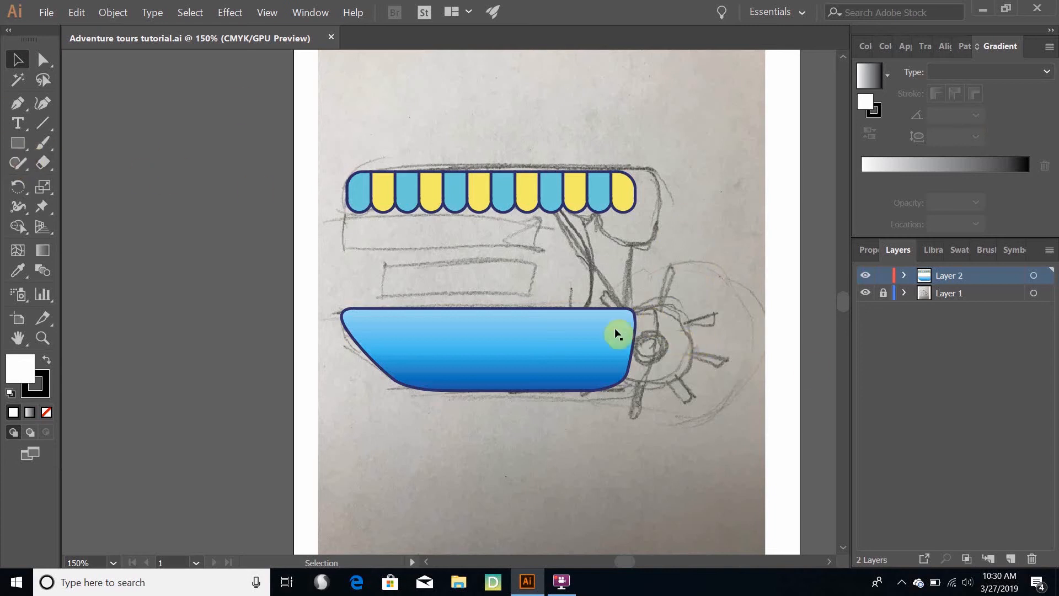
Draw a circle with the Ellipse tool over the sketched paddle wheel at the boat's stern
left_click(18, 144)
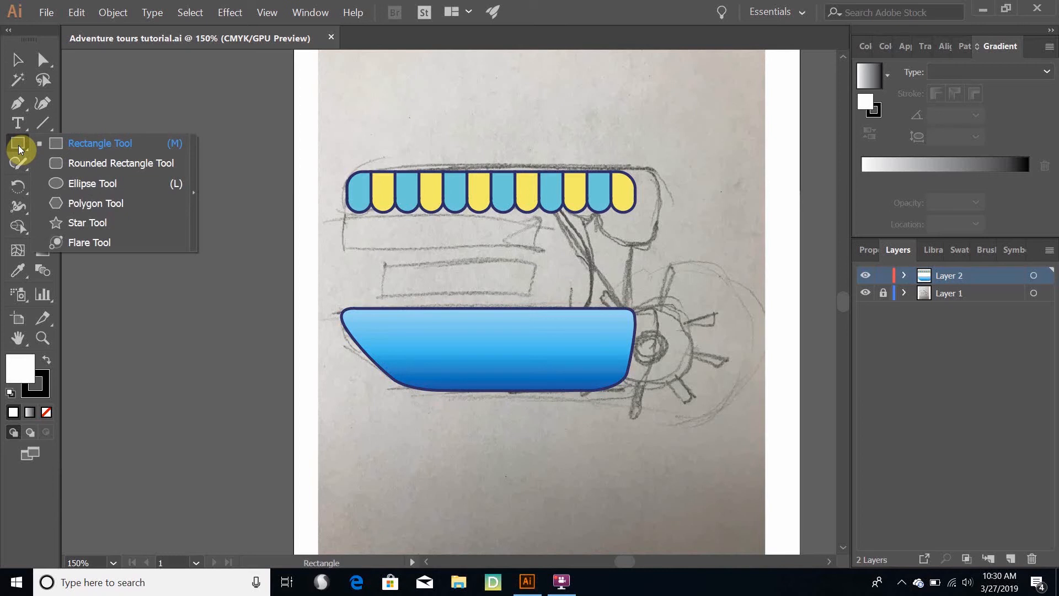
left_click(95, 184)
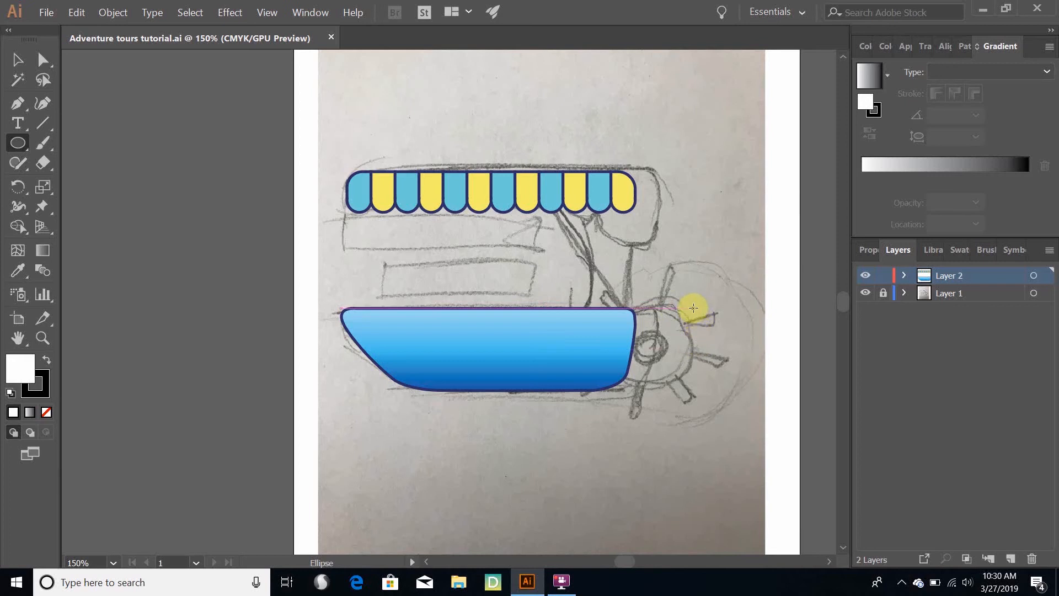
left_click_drag(691, 308, 616, 385)
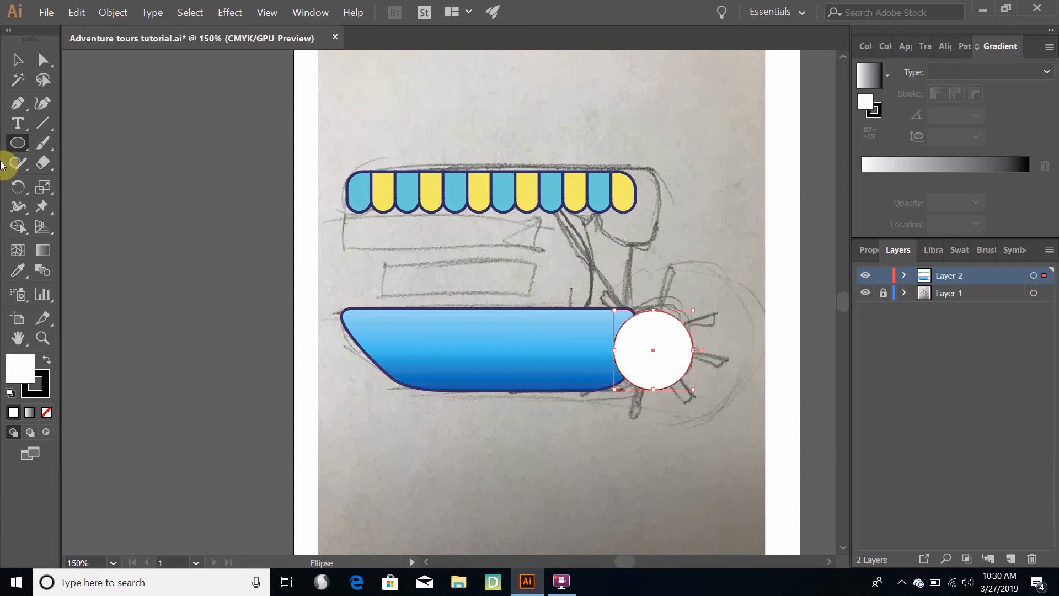
Fill the circle with the golden tan colour DBB958
double_click(21, 366)
left_click(832, 323)
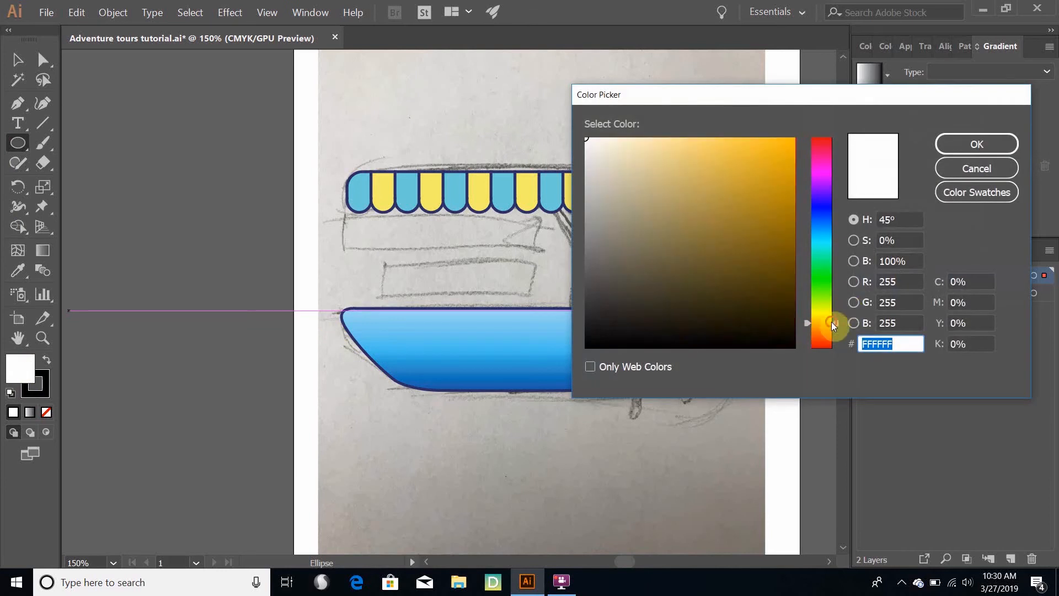
mouse_move(683, 206)
left_mouse_down()
mouse_move(684, 155)
mouse_move(712, 166)
left_mouse_up()
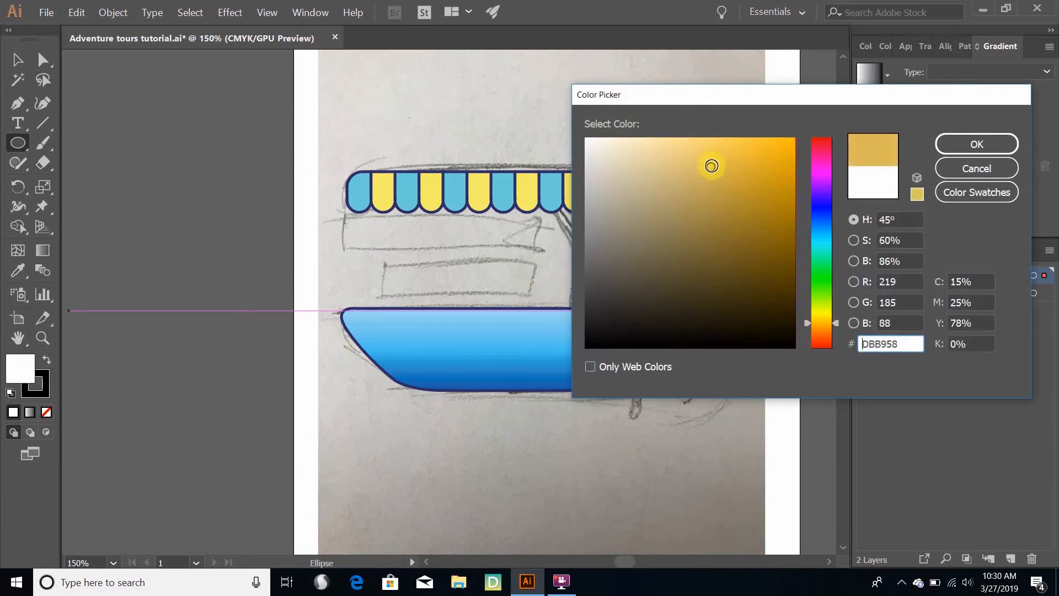
left_click(977, 144)
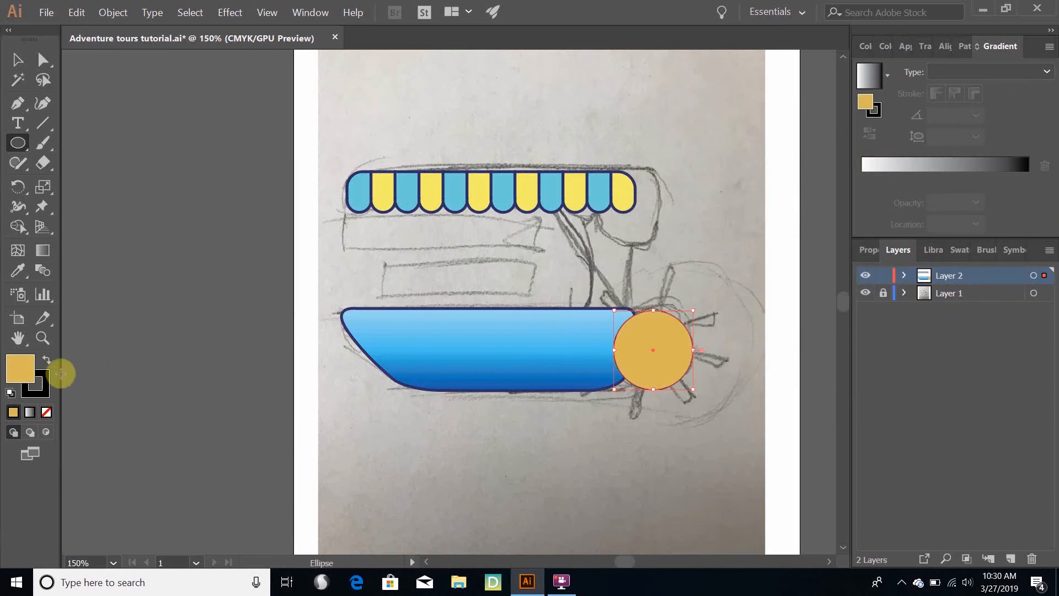
Apply the hull outline's navy colour 2E2F68 to the circle's stroke with the Eyedropper, keeping the circle's own fill
left_click(37, 393)
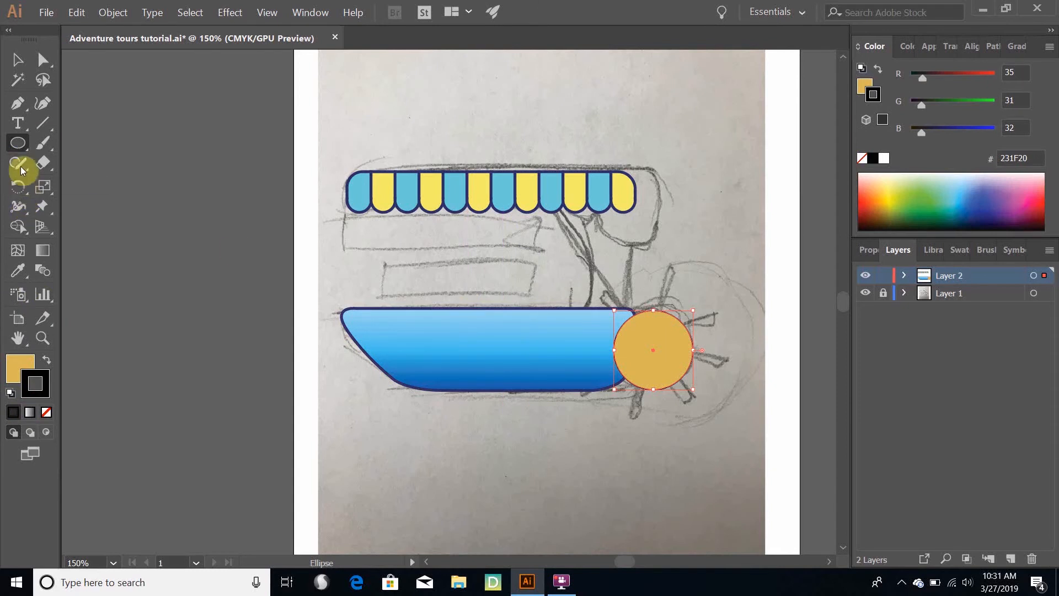
left_click(18, 273)
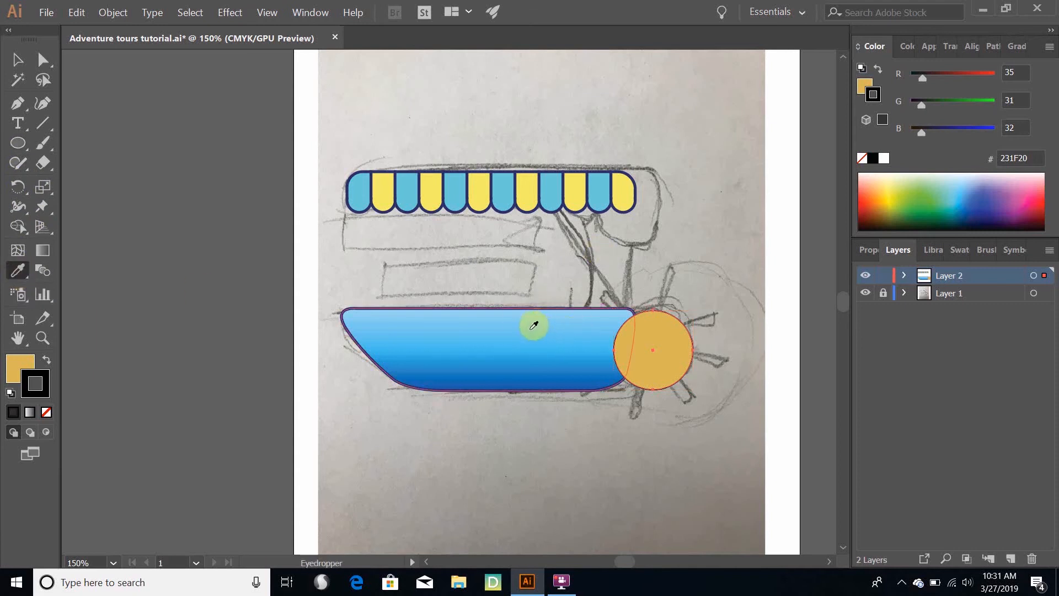
left_click(533, 325)
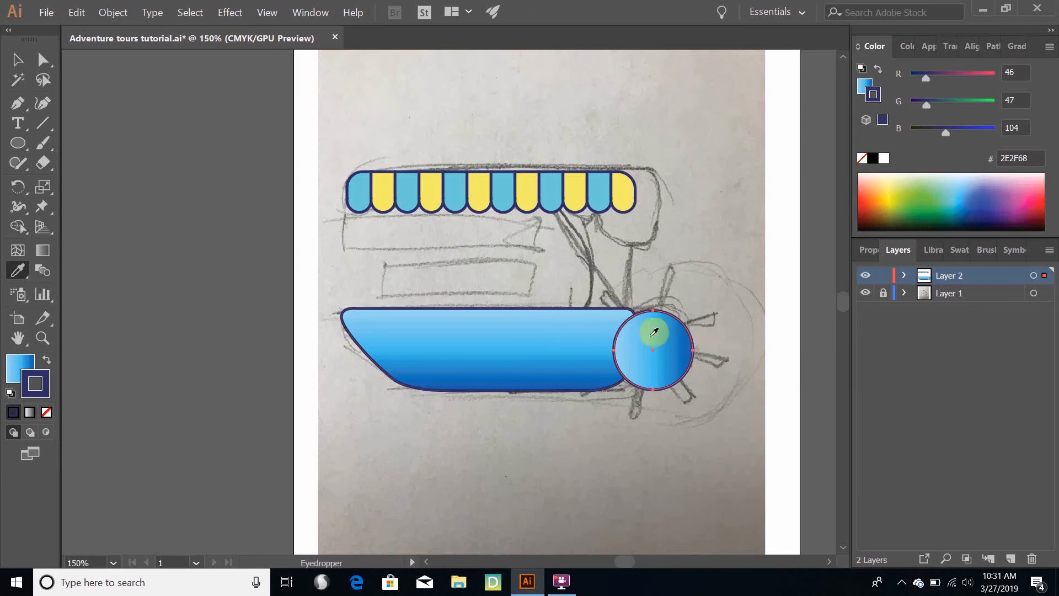
key("ctrl")
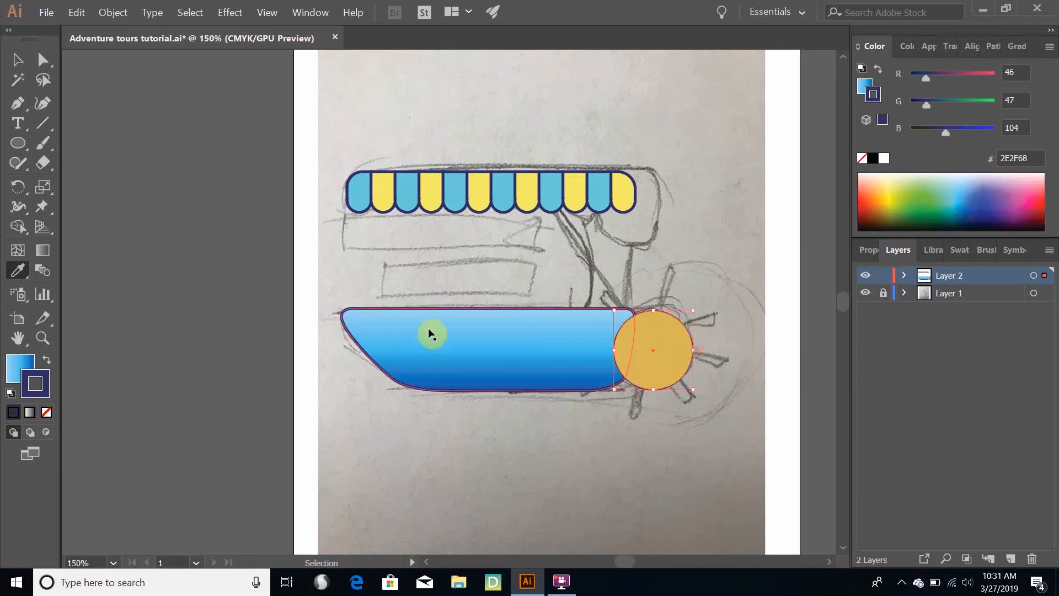
key("ctrl+z")
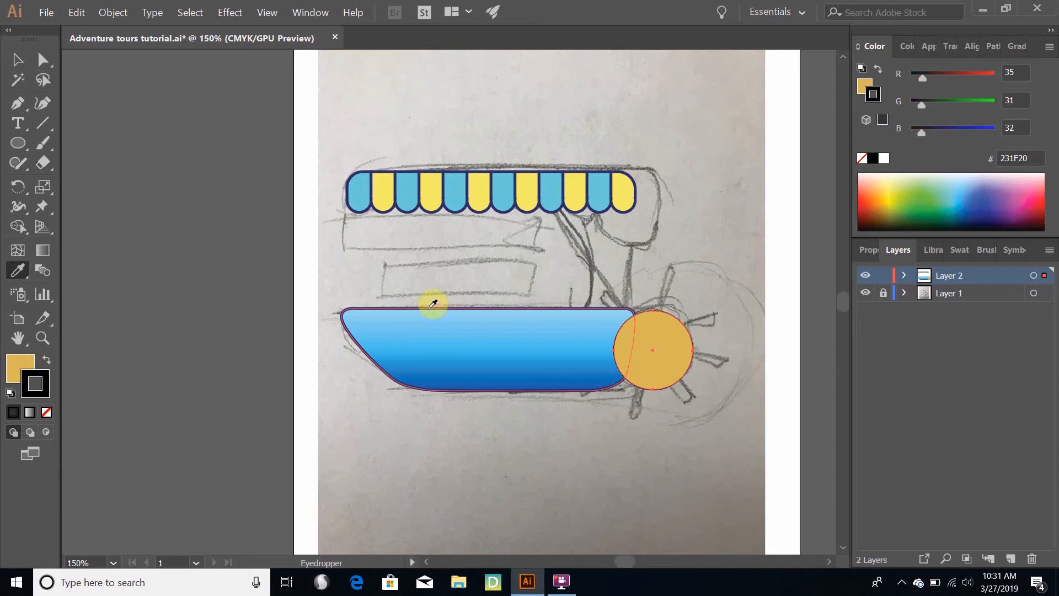
left_click(432, 303, "shift")
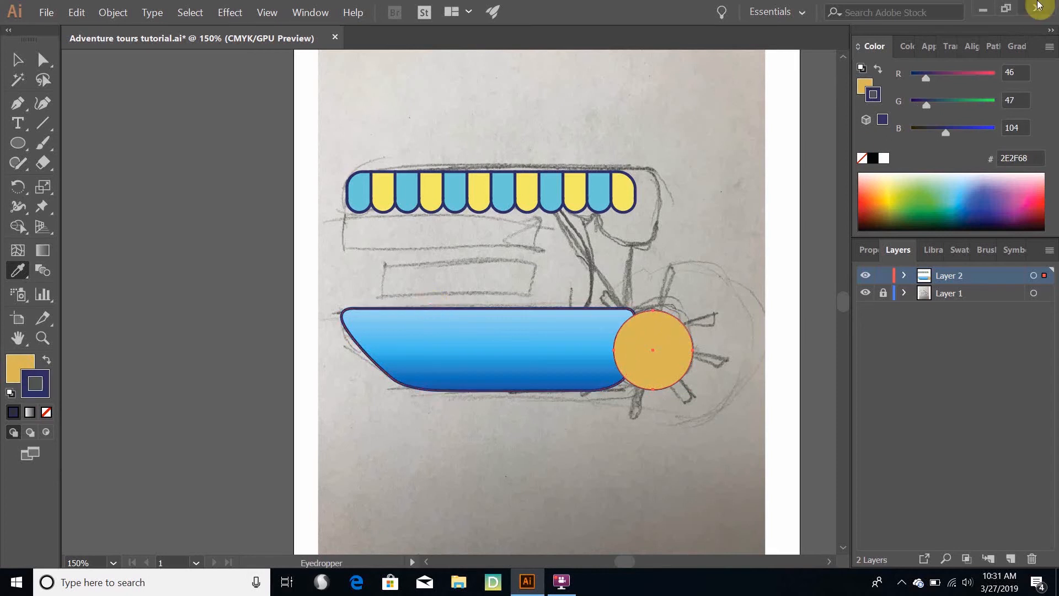
Set the circle's stroke weight to 3 pt and deselect the circle
left_click(930, 48)
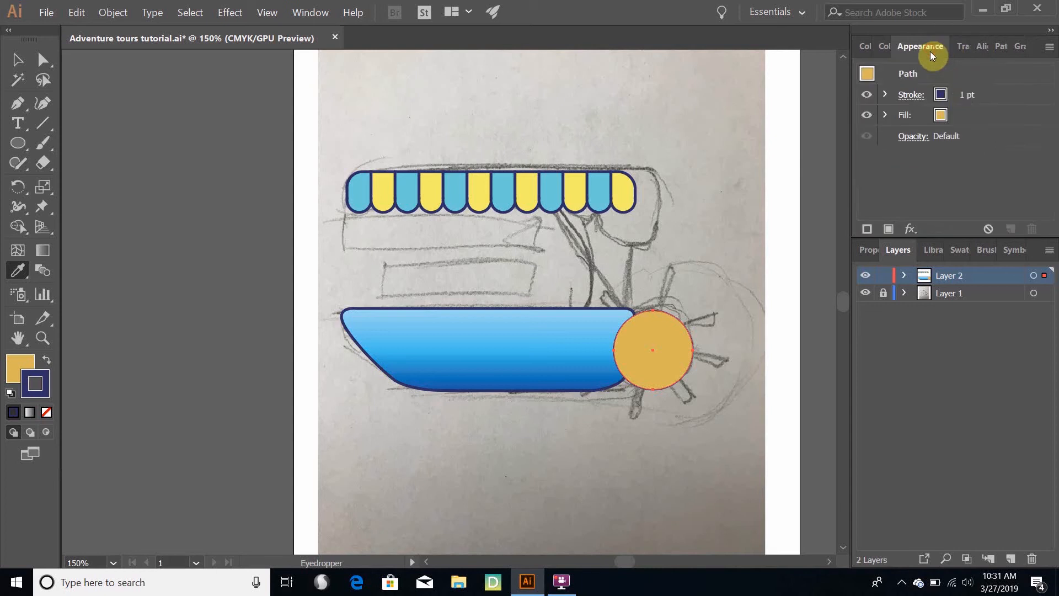
left_click(962, 96)
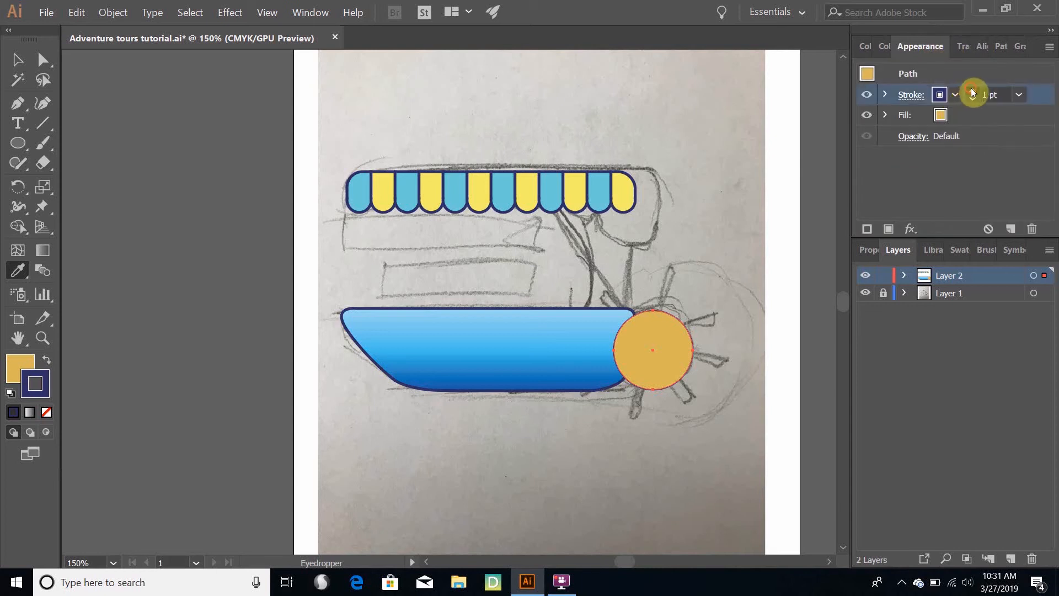
left_click(972, 90)
left_click(972, 91)
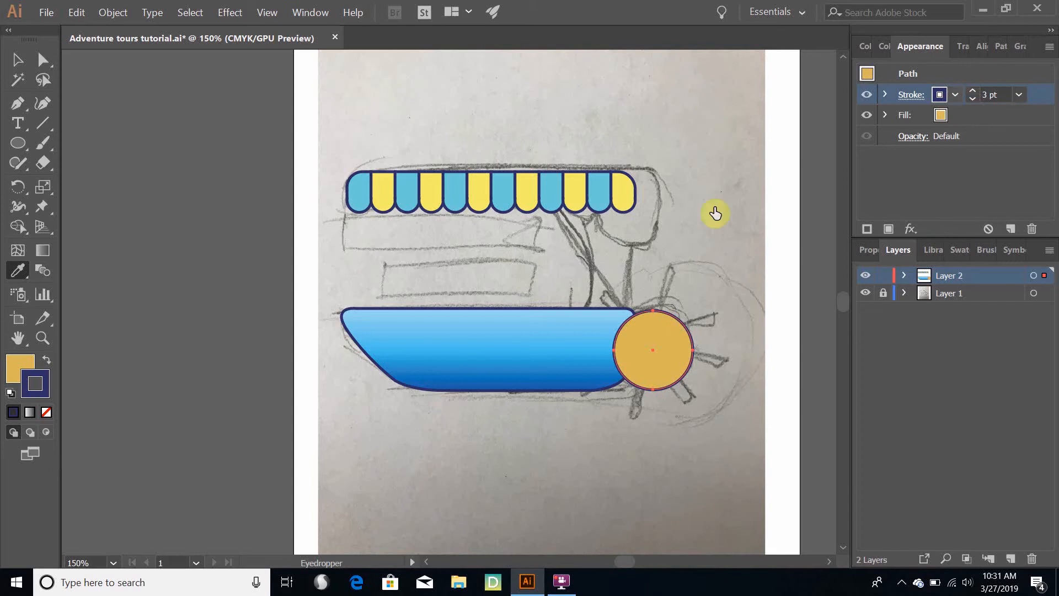
left_click(17, 59)
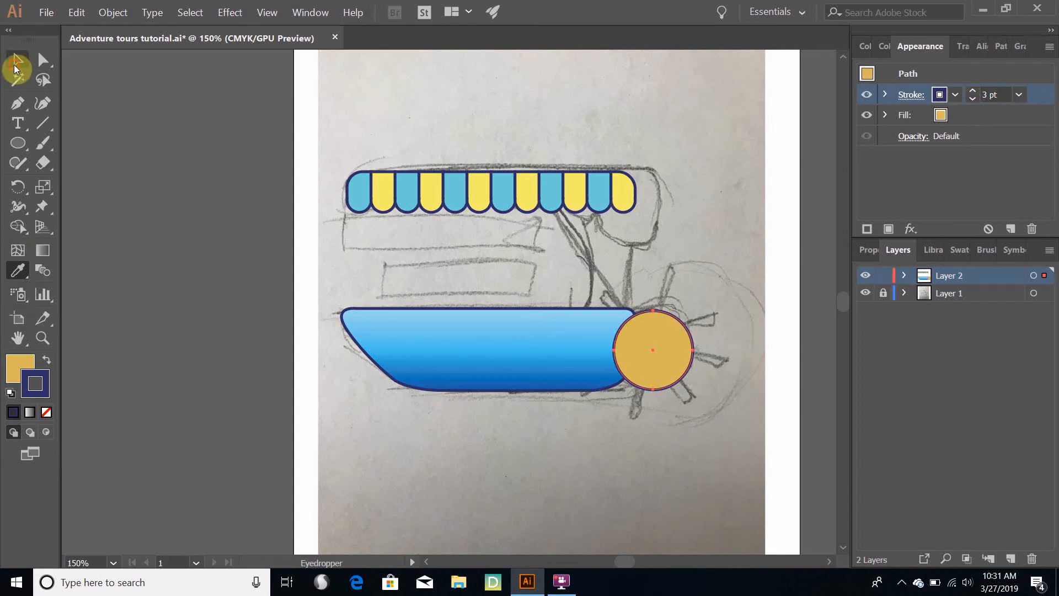
left_click(202, 167)
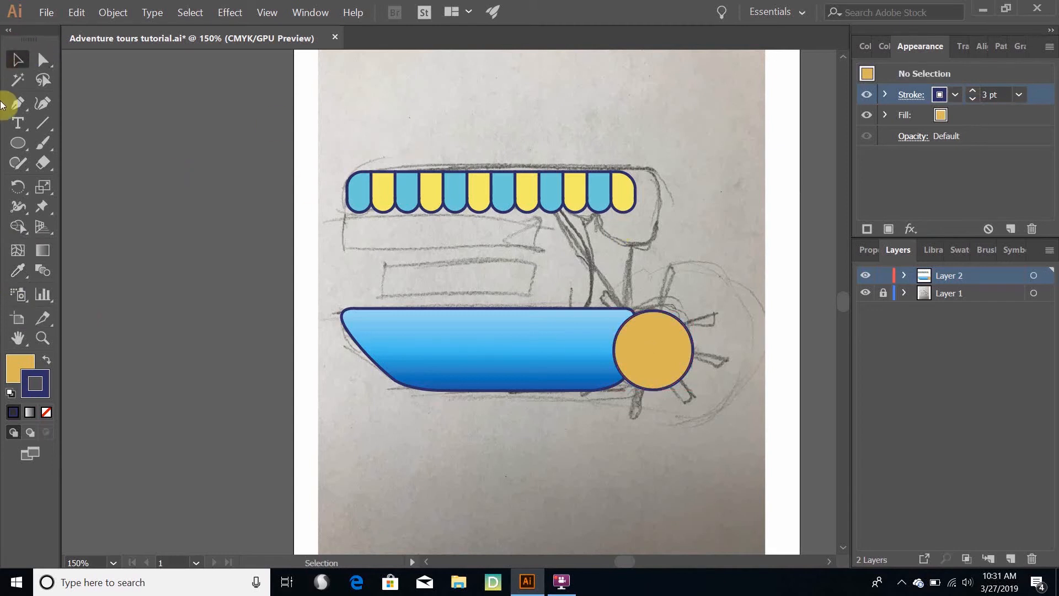
Draw a thin horizontal rectangle across the circle as a spoke, extending past both of its sides
left_click(25, 147)
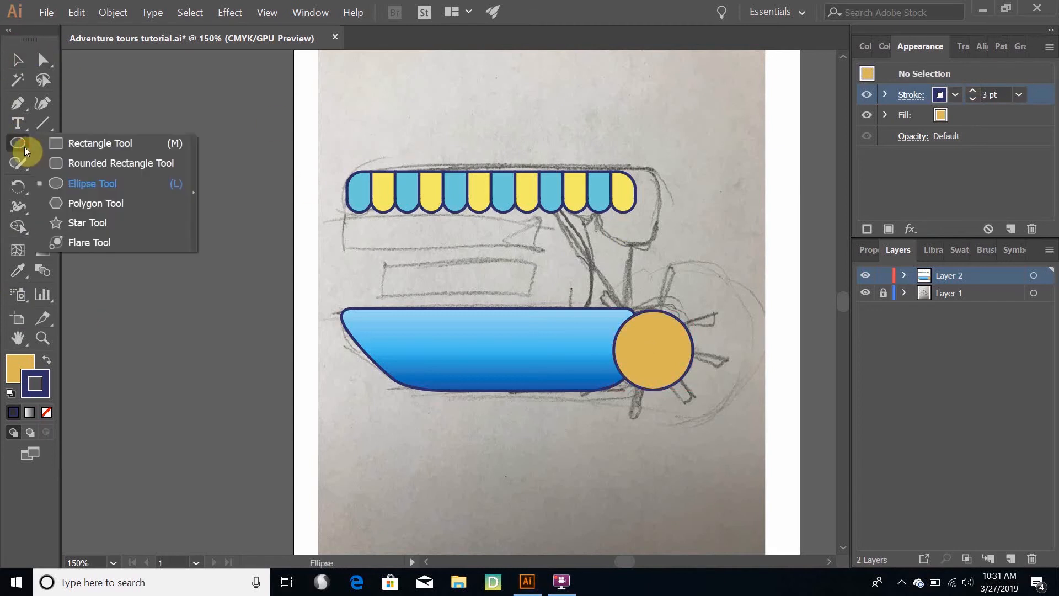
left_click(61, 143)
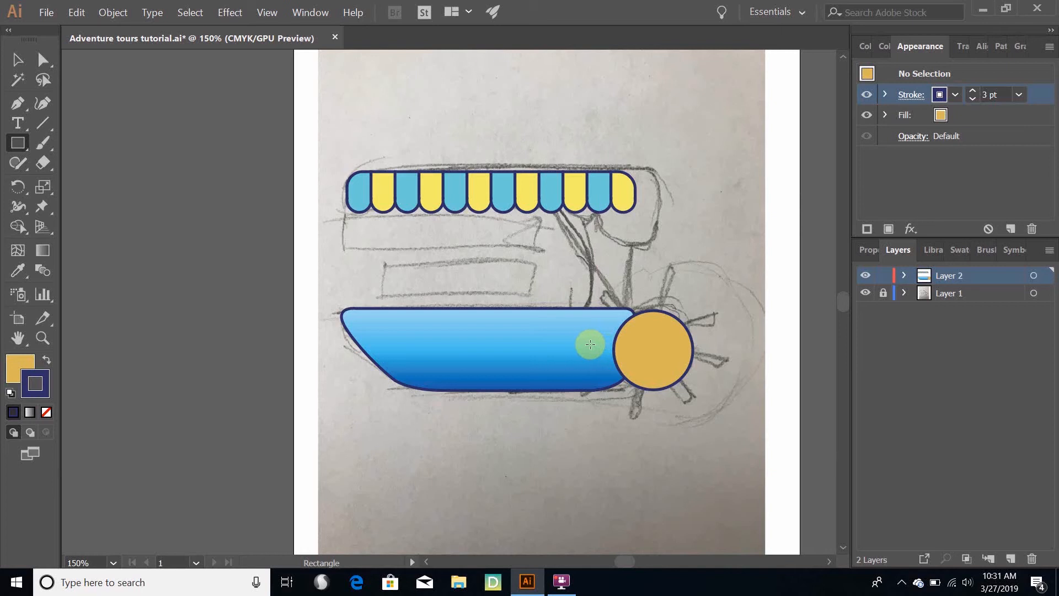
left_click_drag(588, 346, 721, 353)
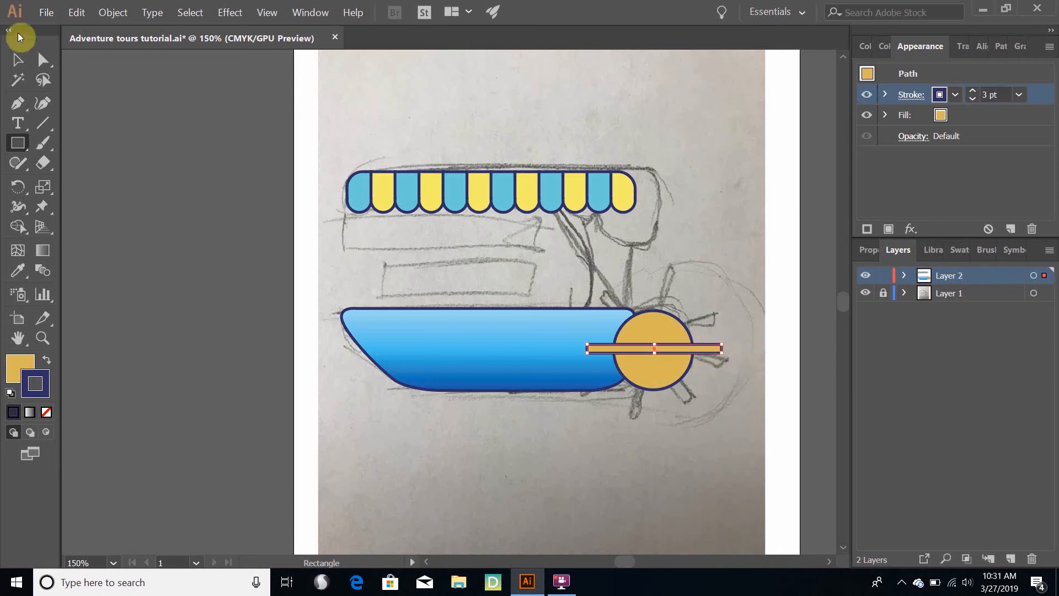
Move the thin rectangle so that its centre aligns with the circle's centre
left_click(21, 64)
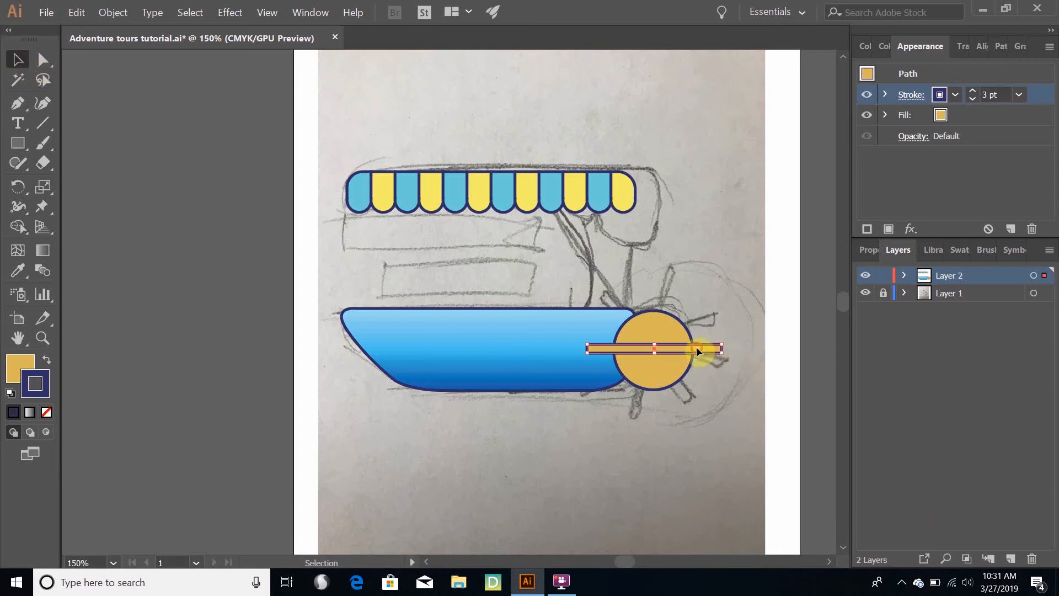
left_click_drag(697, 347, 697, 365)
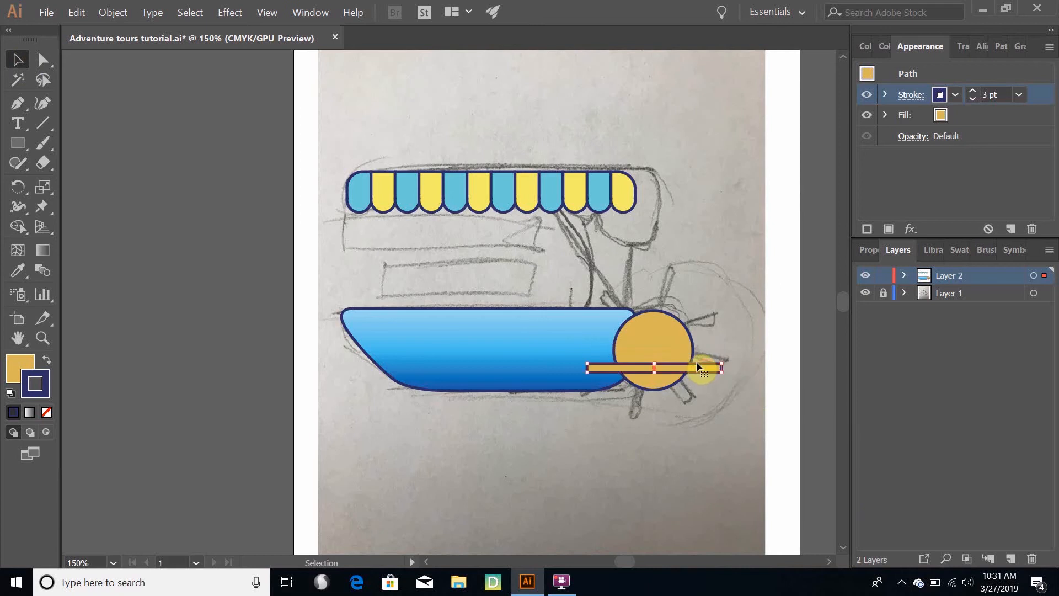
scroll(697, 362, "up", 5)
scroll(693, 356, "down", 2)
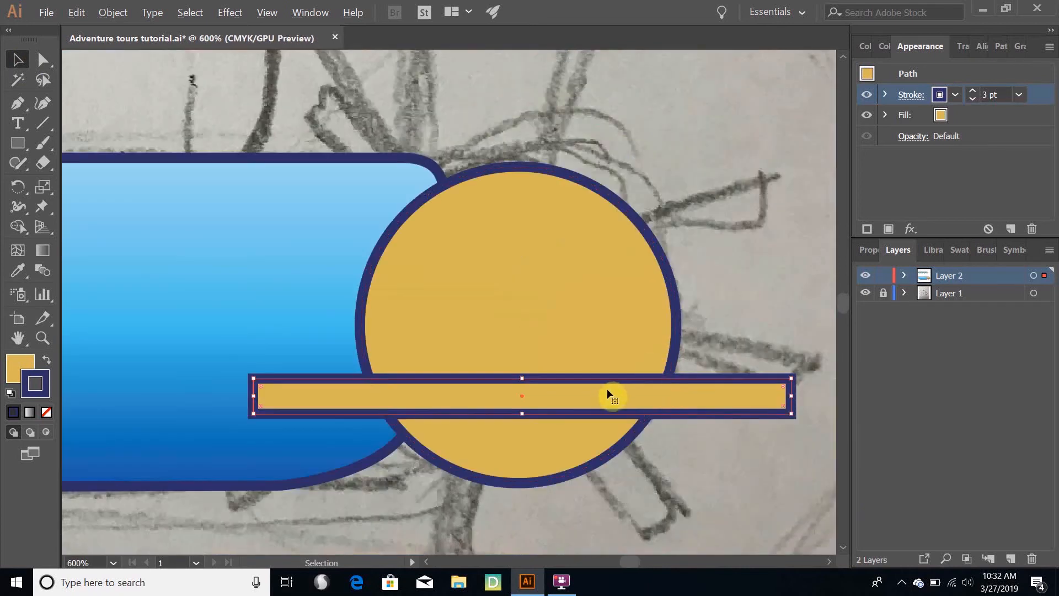
left_click_drag(601, 383, 597, 372)
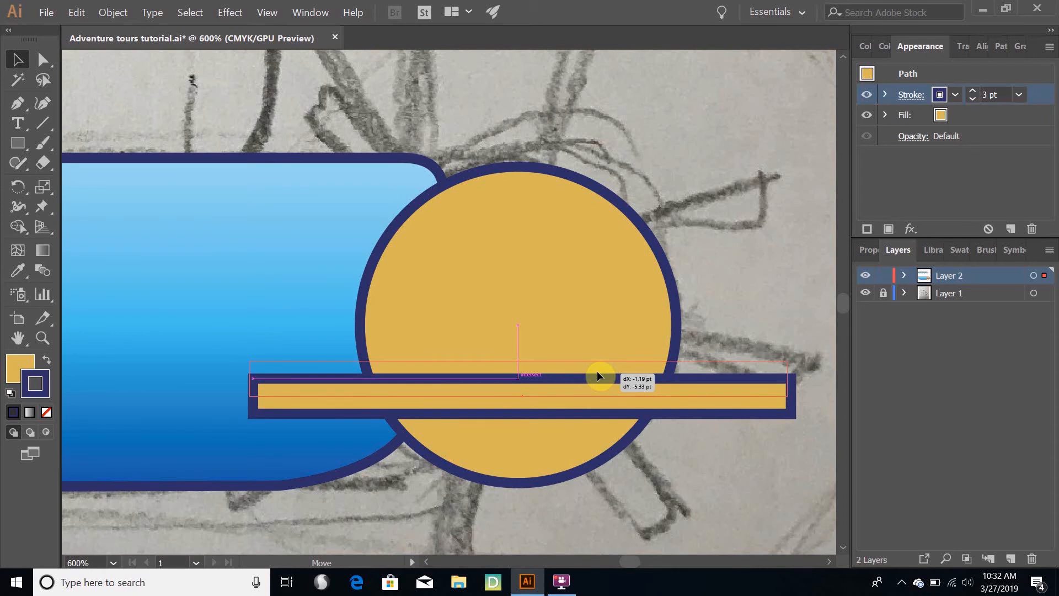
left_click_drag(597, 371, 597, 326)
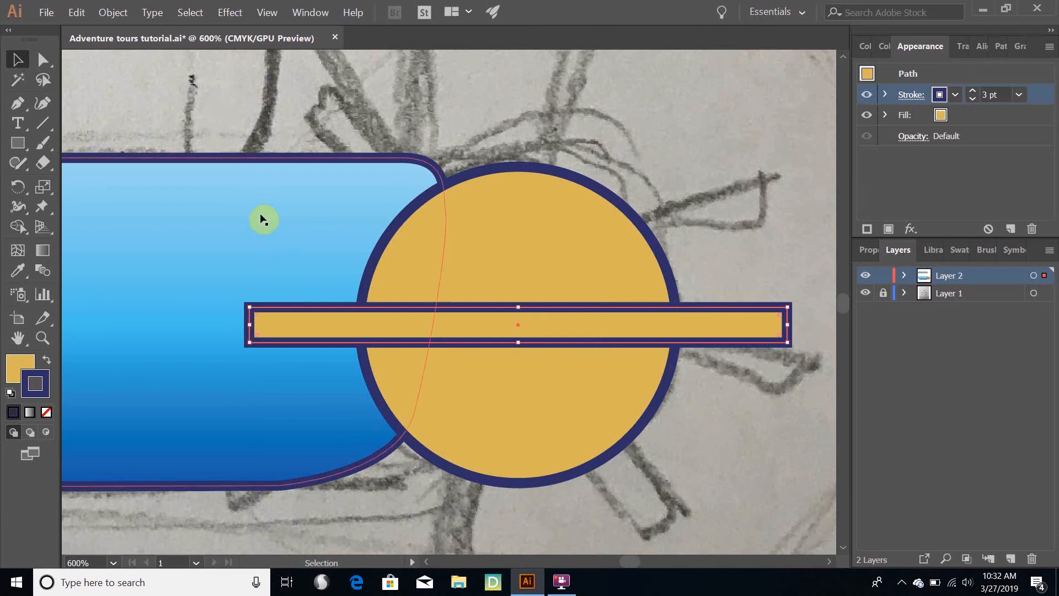
left_click(18, 143)
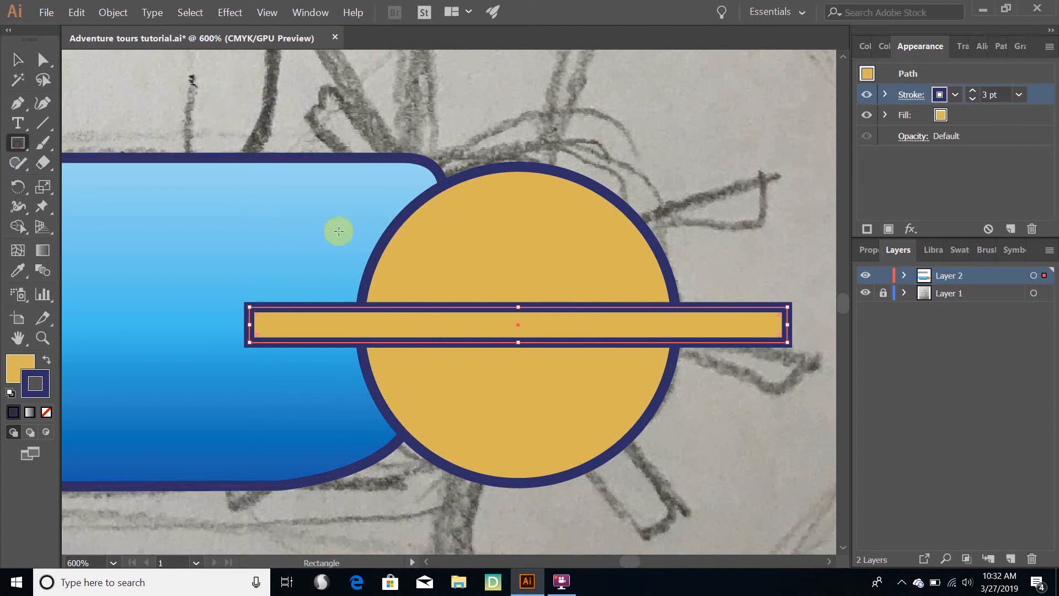
mouse_move(198, 226)
left_mouse_down()
mouse_move(763, 218)
mouse_move(728, 397)
left_mouse_up()
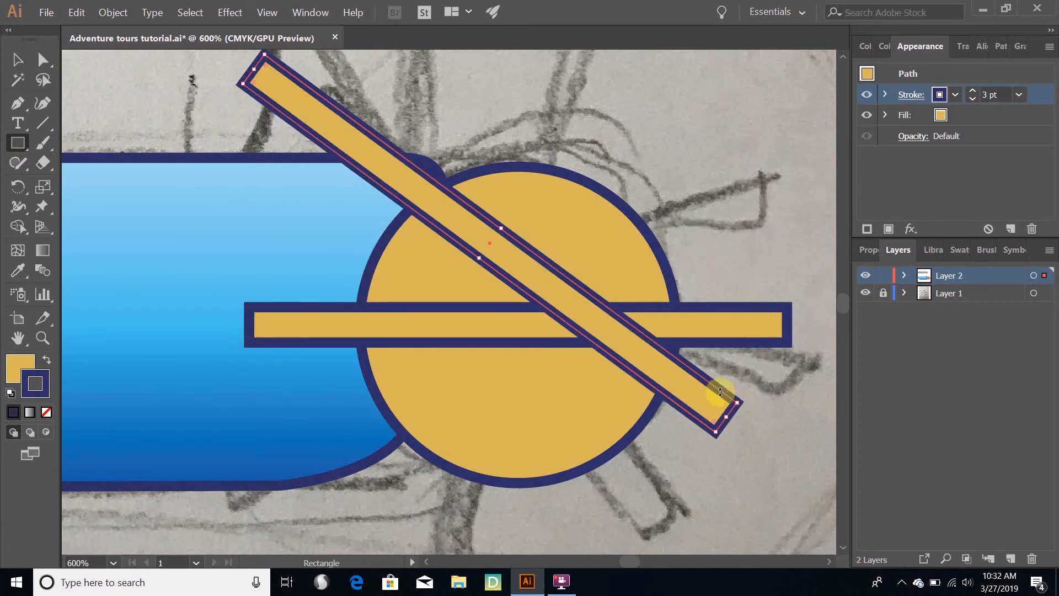
key("ctrl+z")
key("ctrl+z")
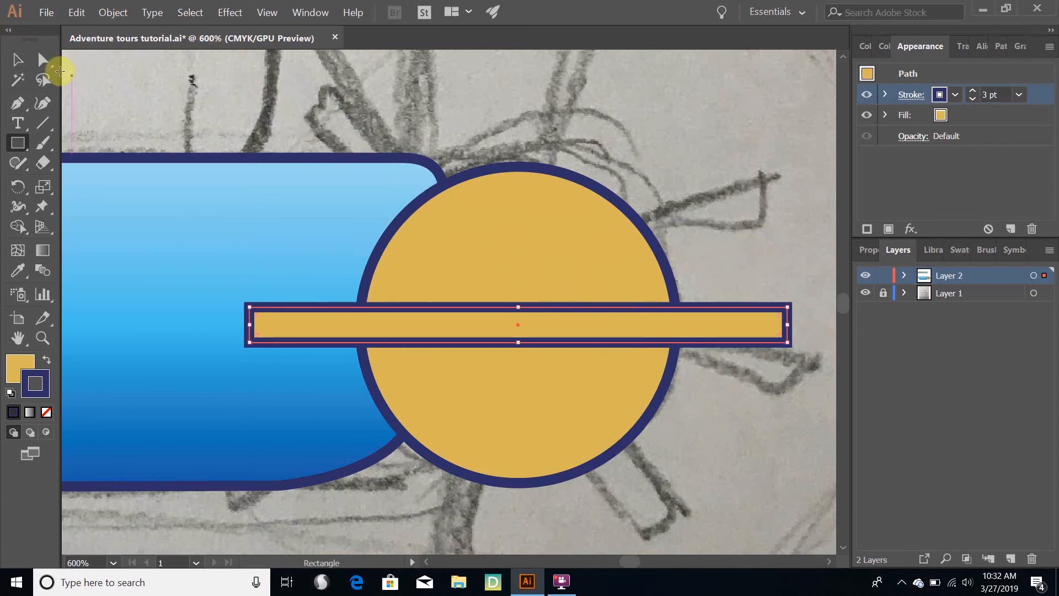
Try rotating the horizontal spoke rectangle itself by 360/6 degrees without making a copy, and undo the rotation
left_click(17, 60)
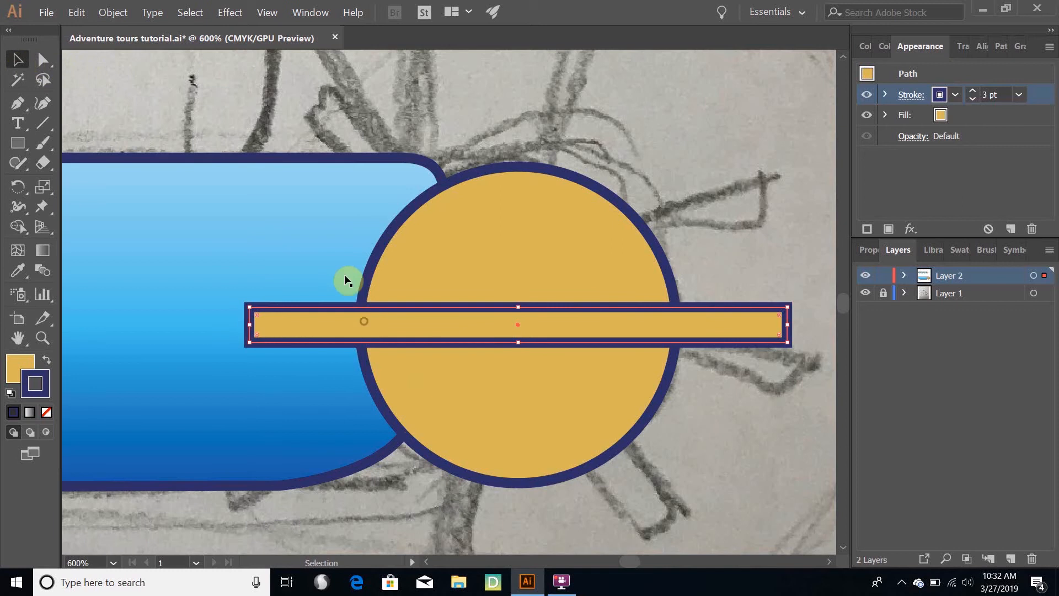
left_click(123, 16)
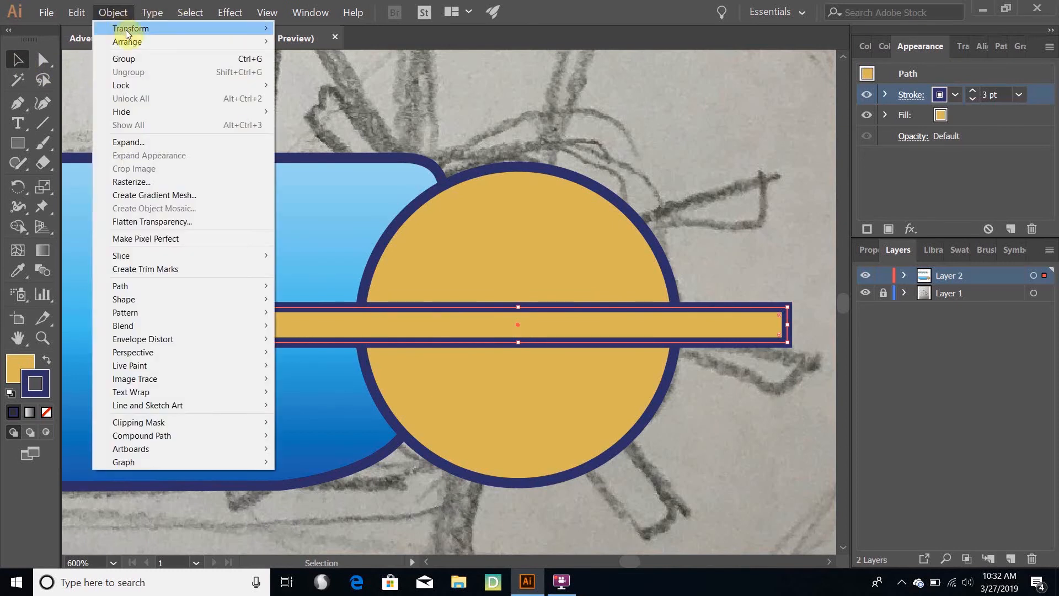
mouse_move(258, 40)
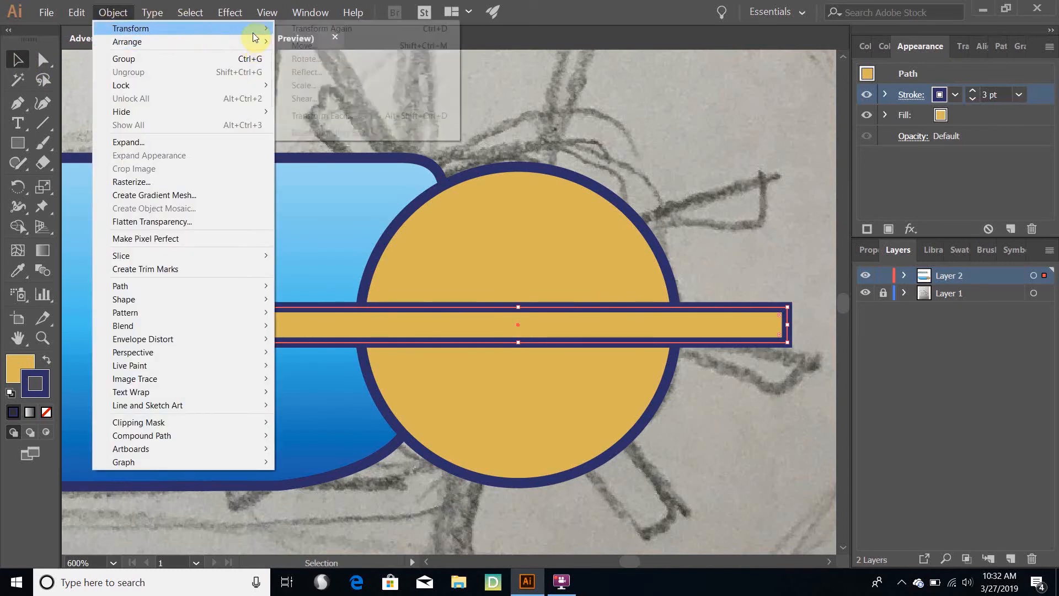
left_click(323, 61)
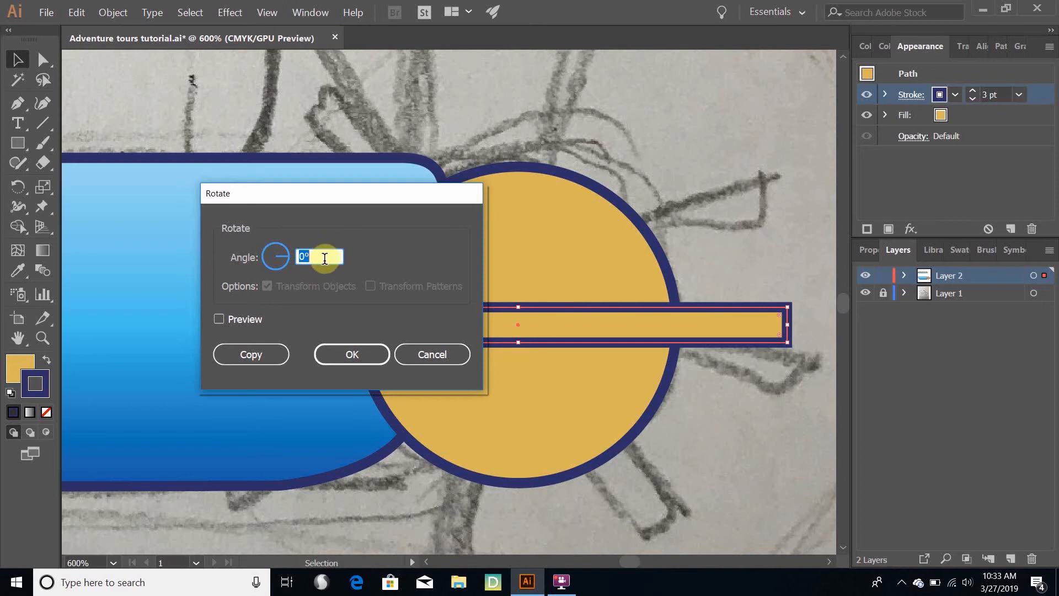
type("60")
key("BackSpace")
key("BackSpace")
type("360/6")
left_click(364, 358)
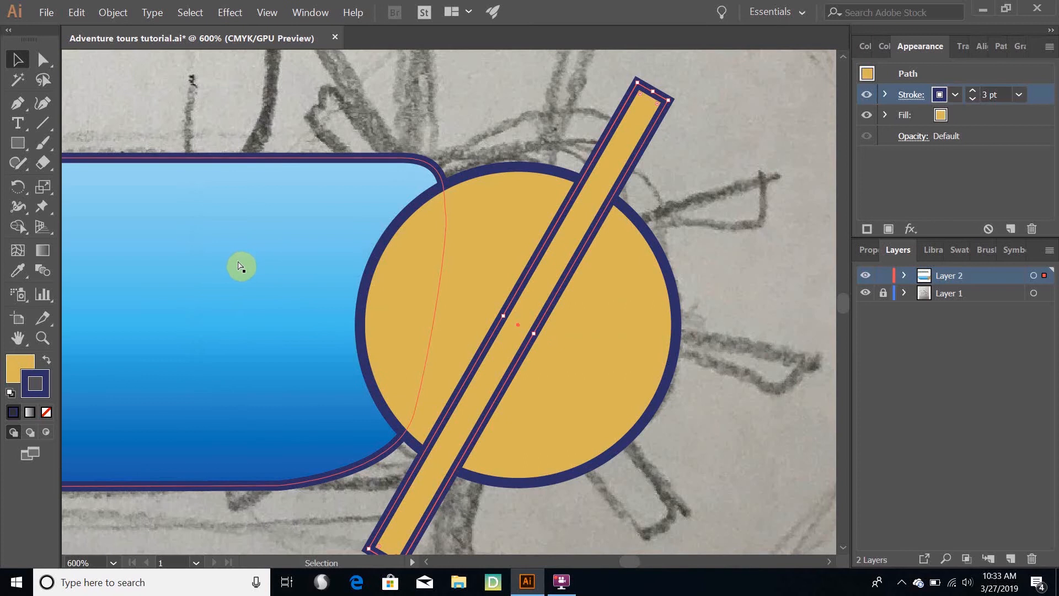
key("ctrl")
key("ctrl+z")
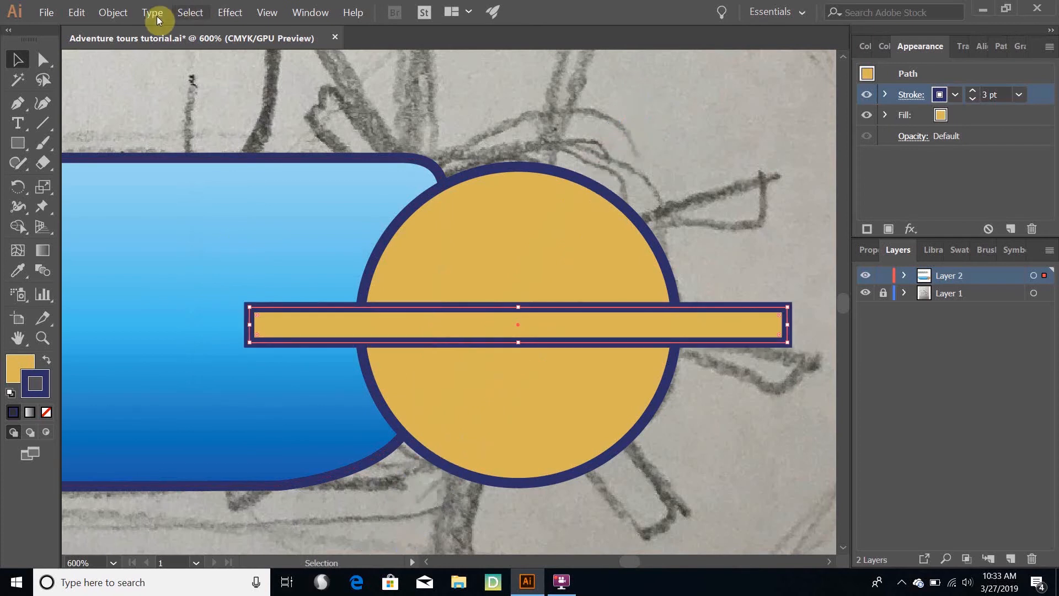
Make a copy of the horizontal spoke rotated by 360/6 degrees about its centre
left_click(112, 12)
mouse_move(142, 30)
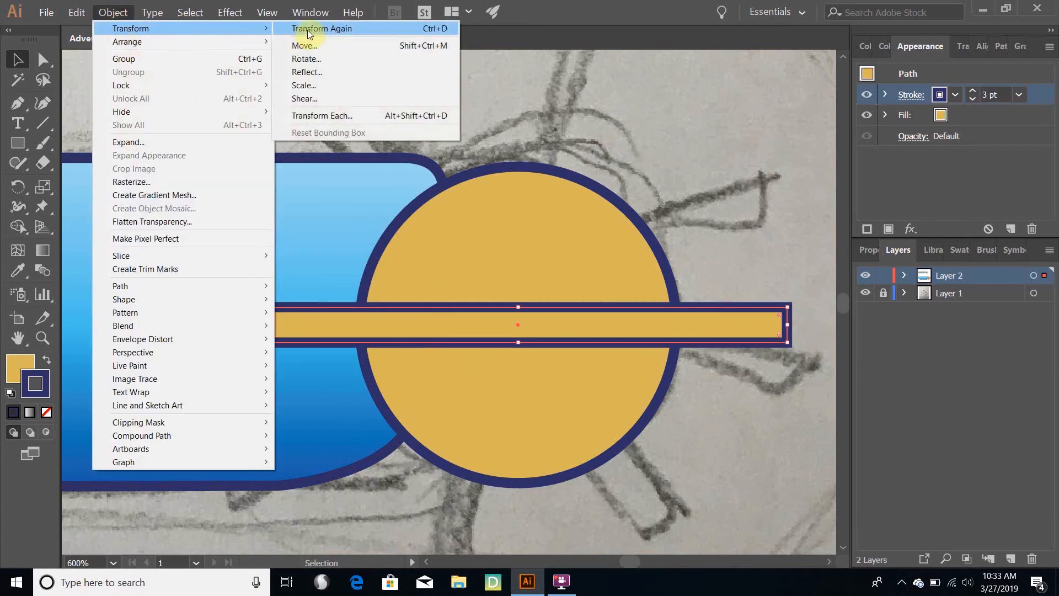
left_click(304, 59)
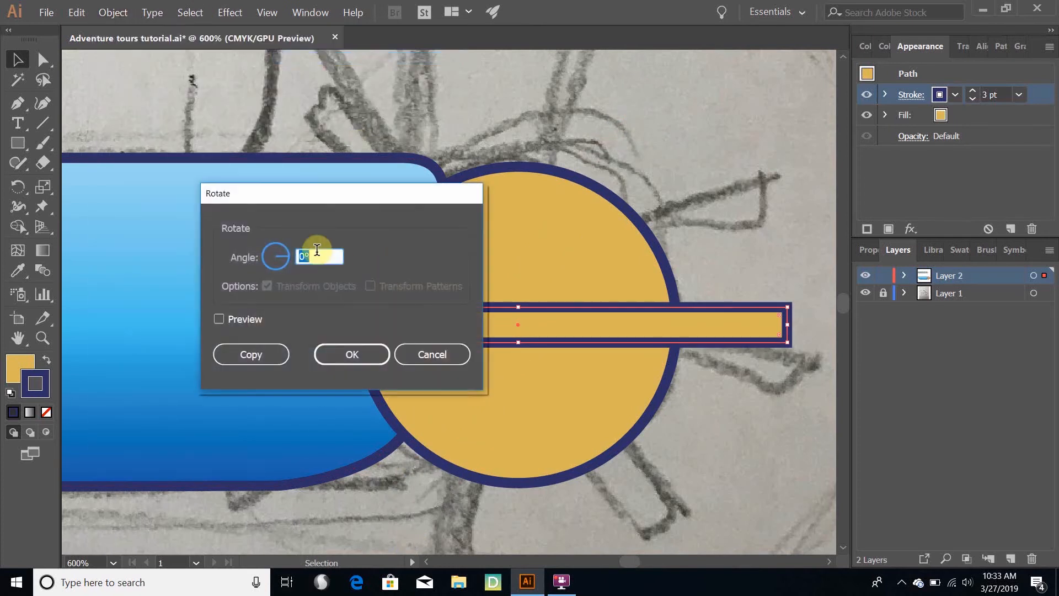
type("360/6")
left_click(264, 356)
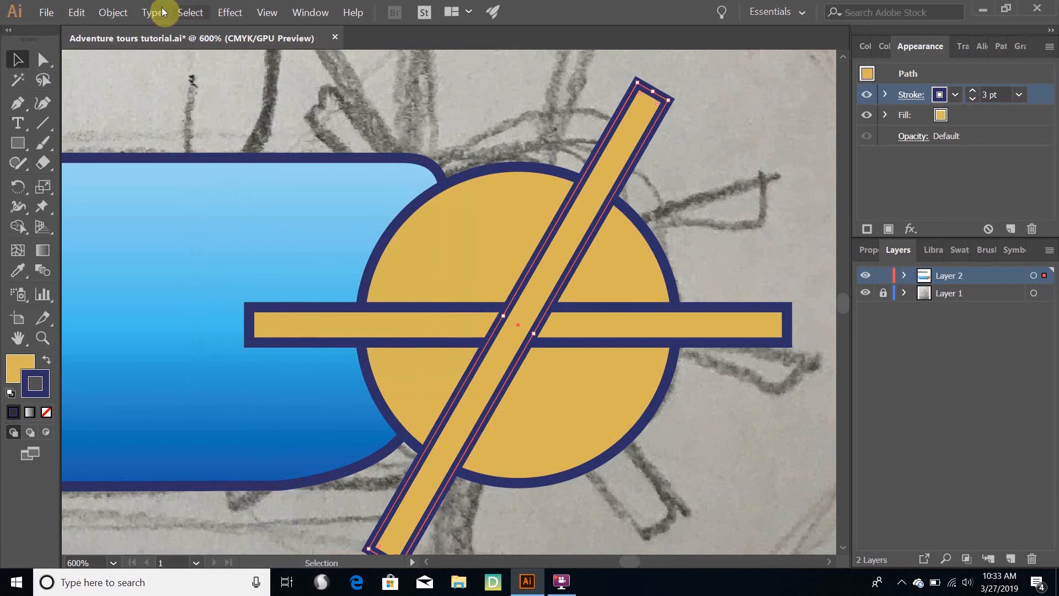
Repeat the rotated copy with Transform Again to add a third spoke bar across the circle
left_click(118, 13)
mouse_move(132, 28)
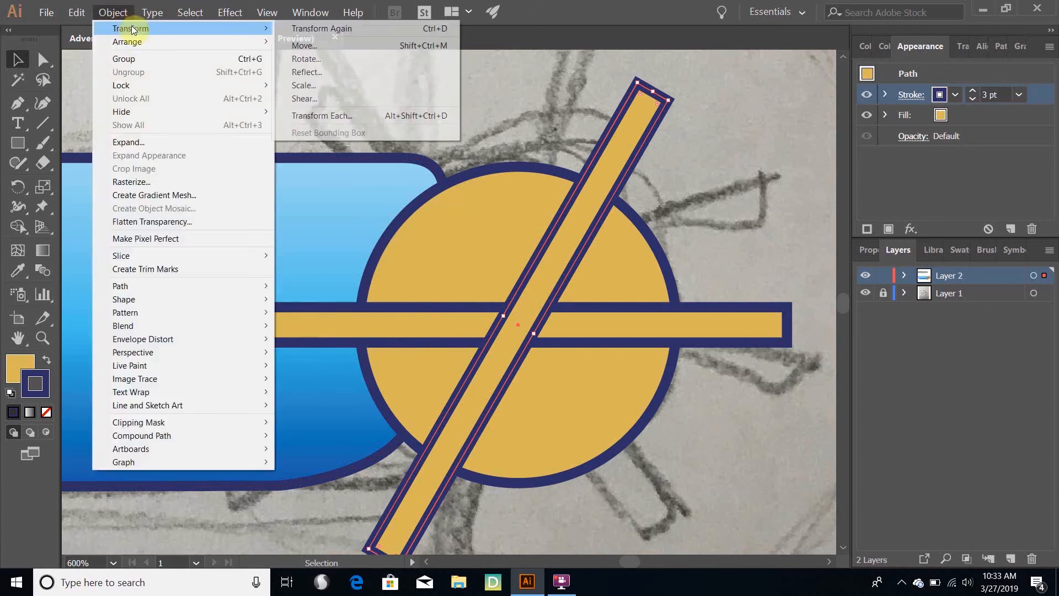
left_click(312, 27)
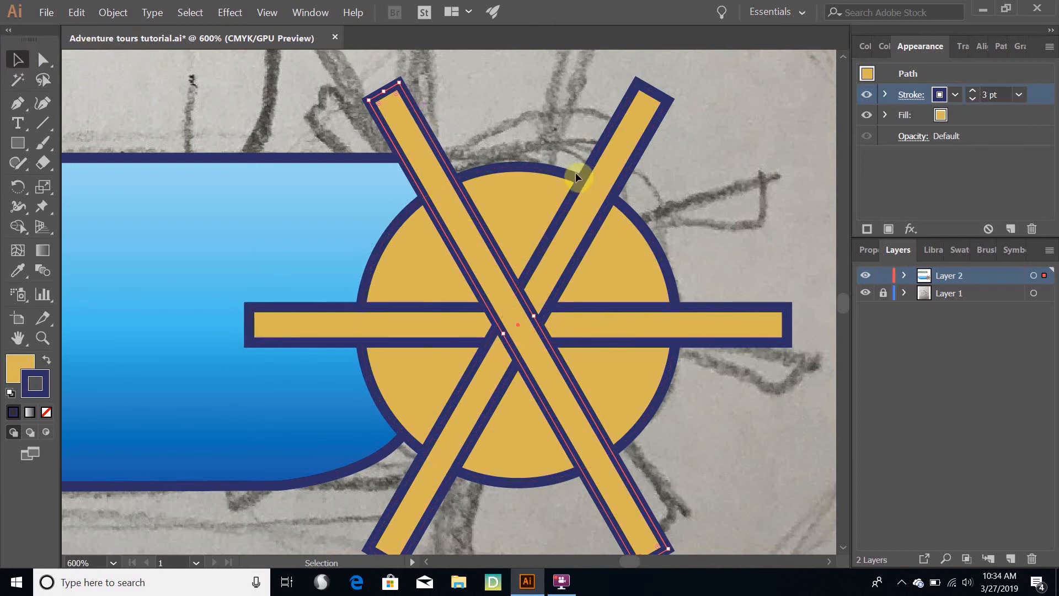
Select all three spoke bars and merge them into one six-armed shape with Pathfinder Unite
left_click(630, 129, "shift")
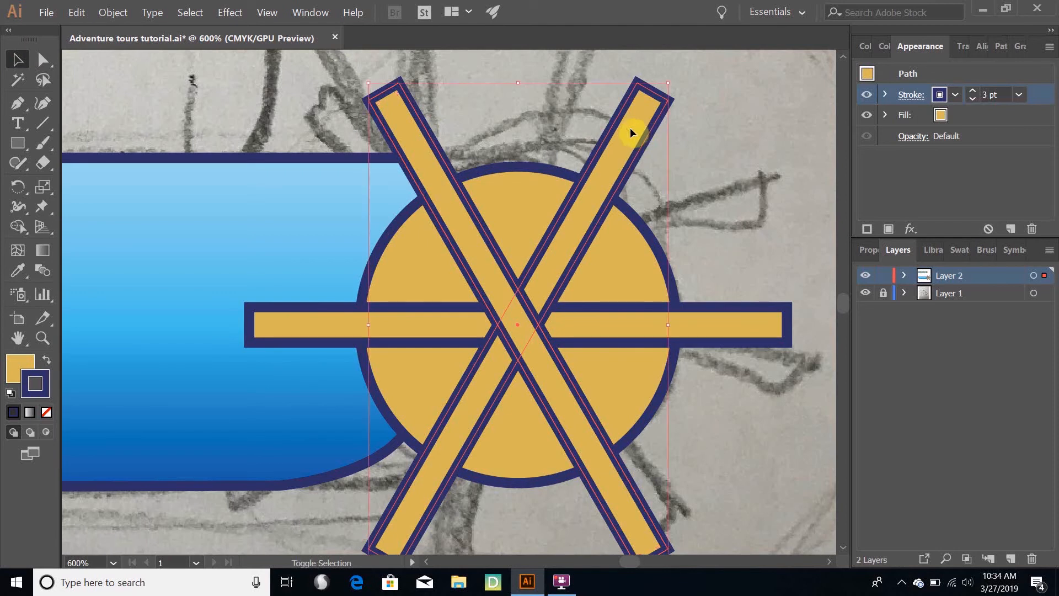
left_click(767, 326, "shift")
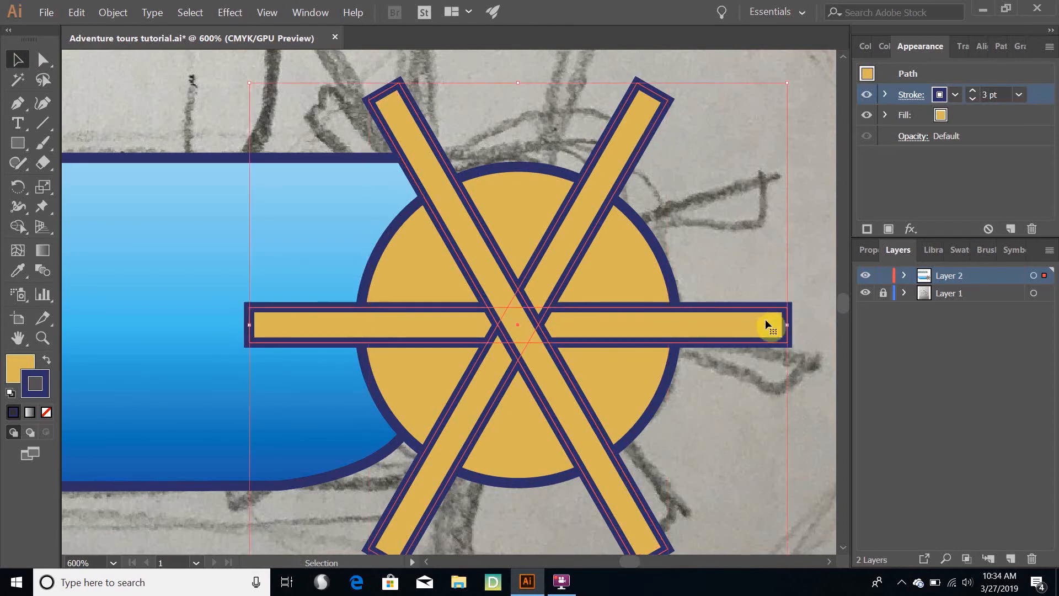
left_click(1000, 46)
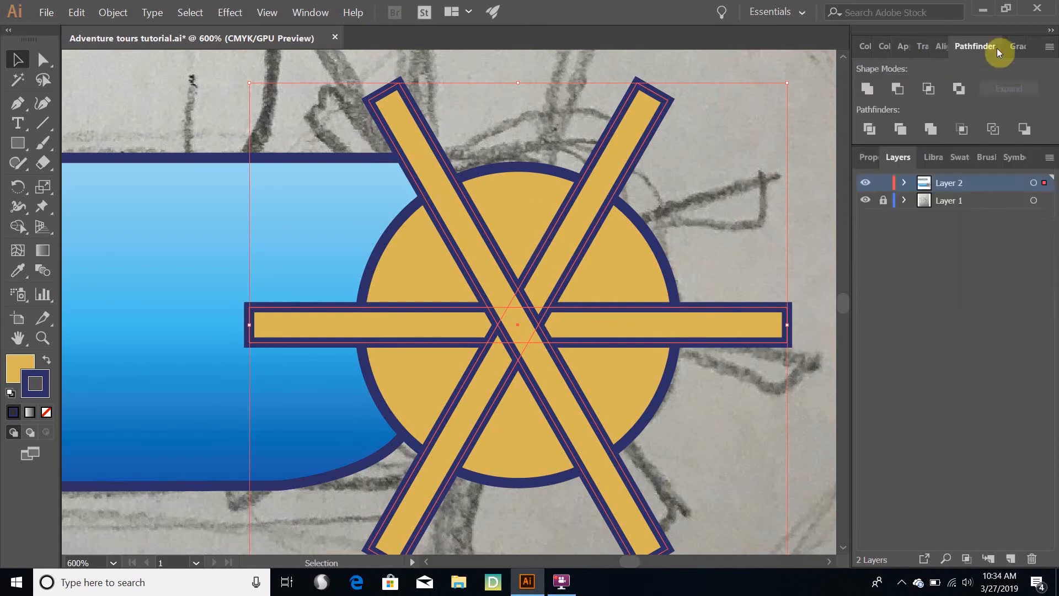
left_click(312, 13)
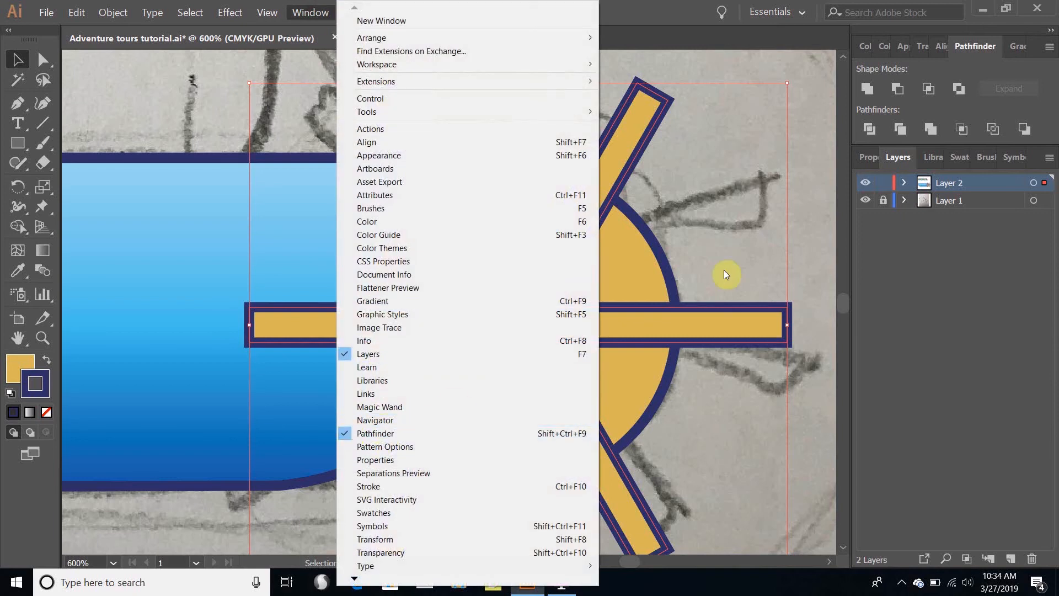
left_click(972, 285)
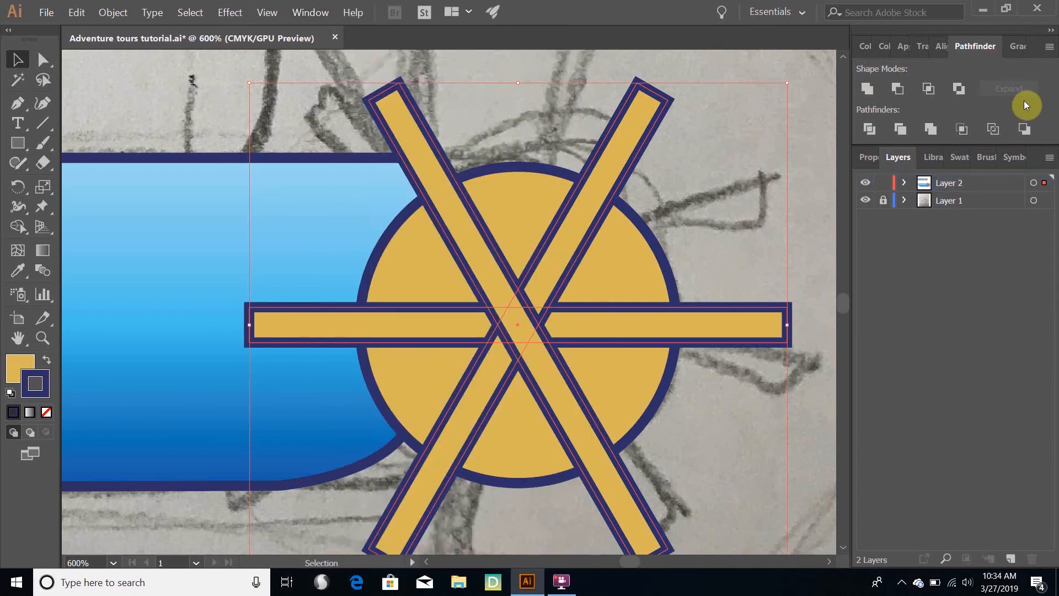
left_click(869, 90)
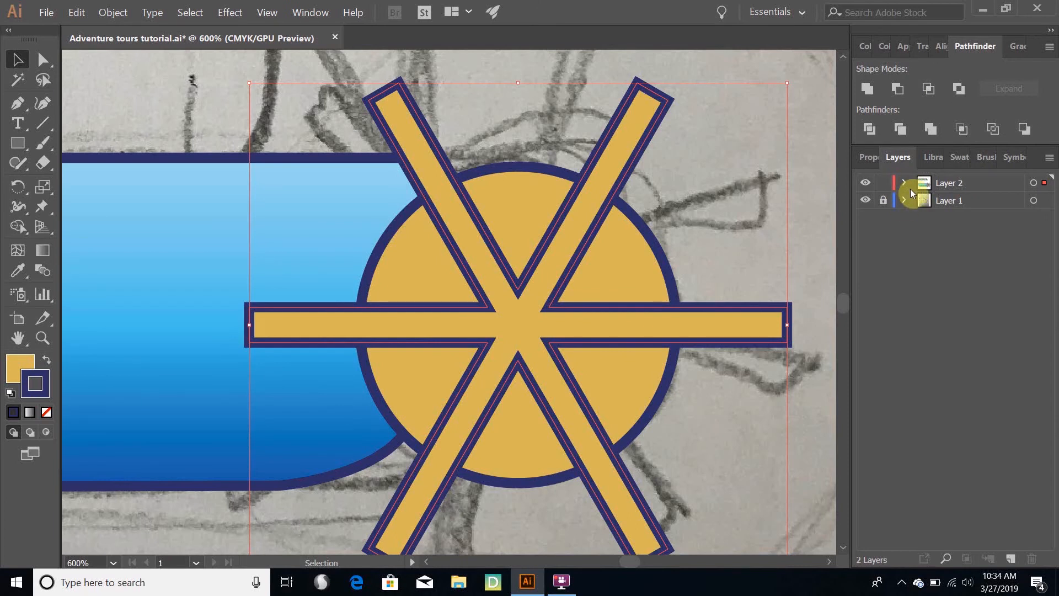
Expand Layer 2 and move the merged spokes path below the ellipse so the circle covers the spokes' centre
left_click(866, 202)
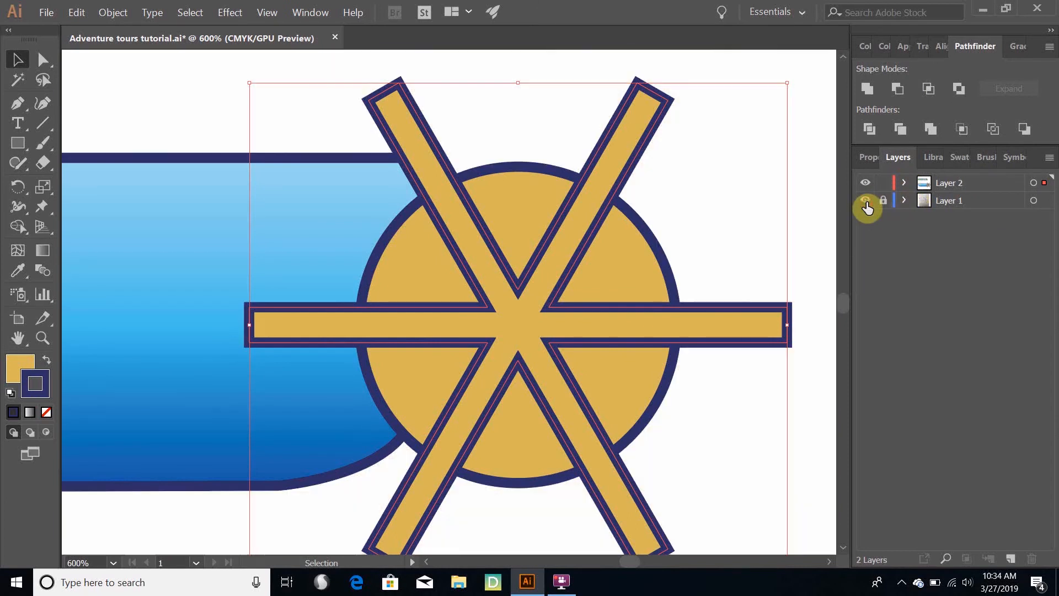
left_click(867, 202)
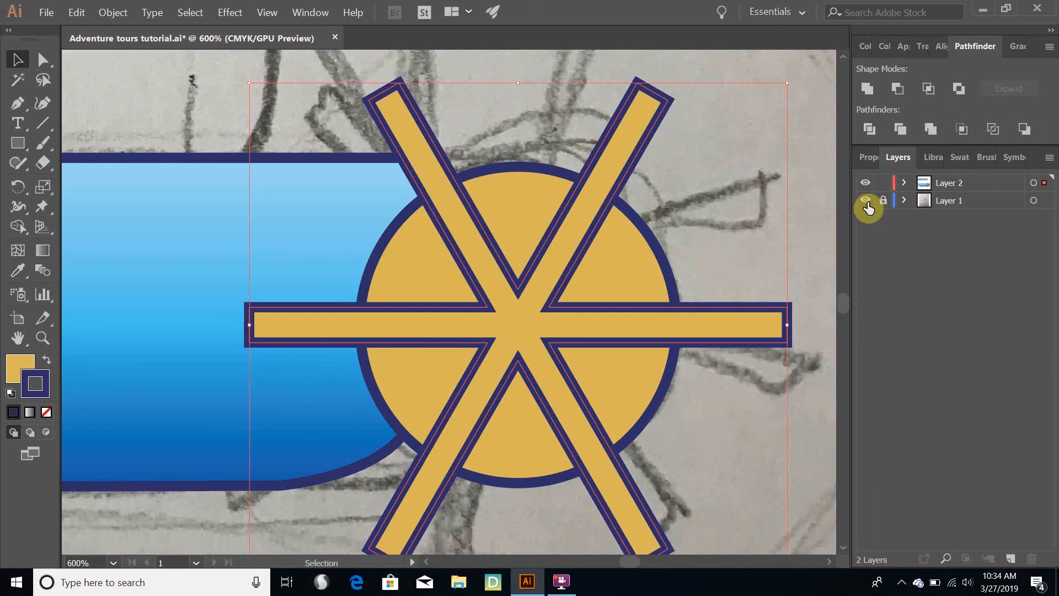
left_click(904, 183)
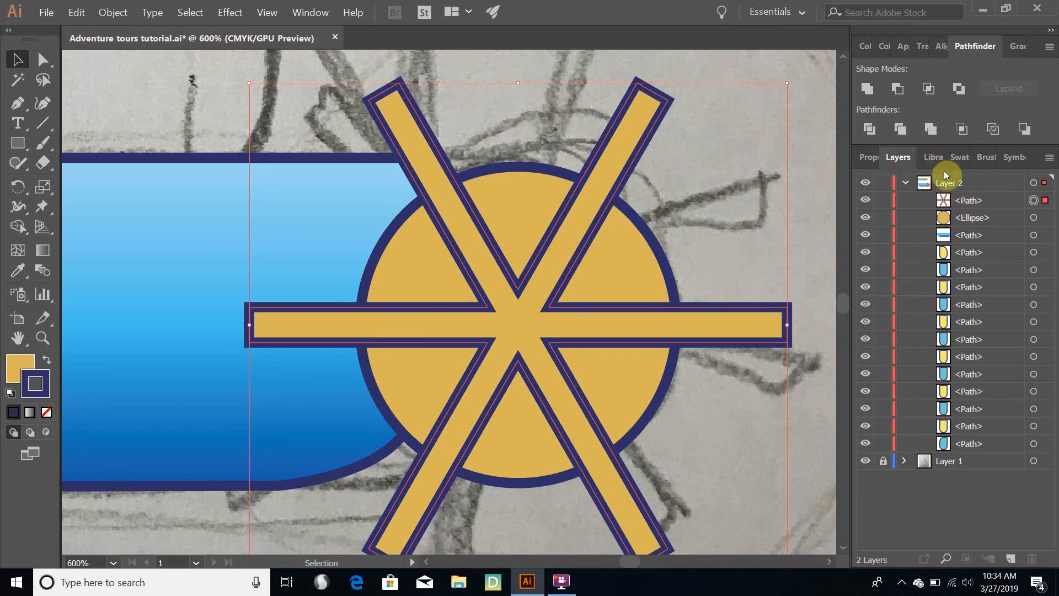
left_click(315, 14)
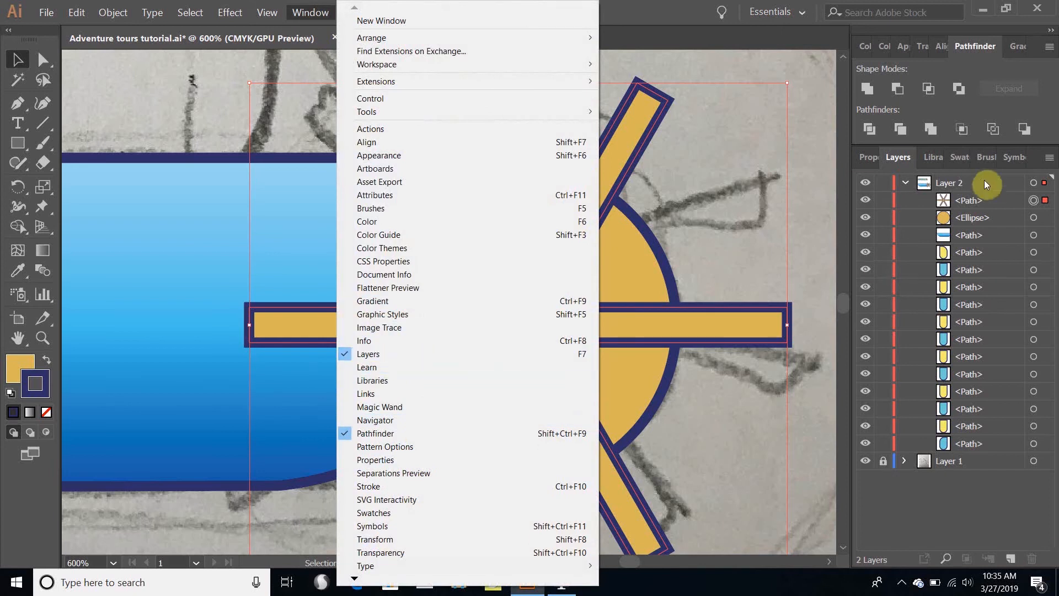
left_click(960, 202)
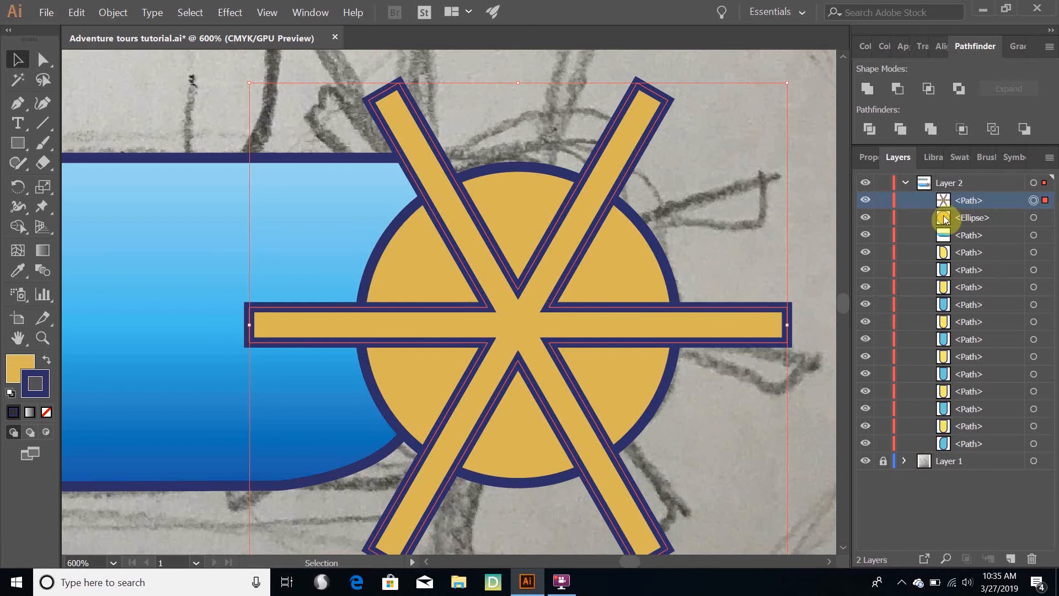
left_click(1046, 218)
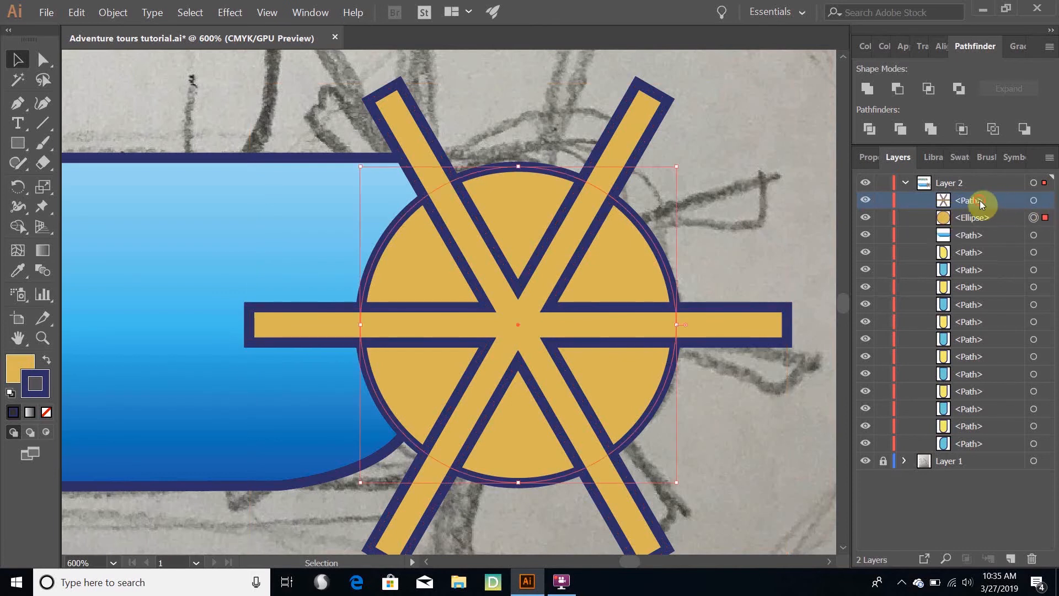
left_click_drag(978, 200, 982, 227)
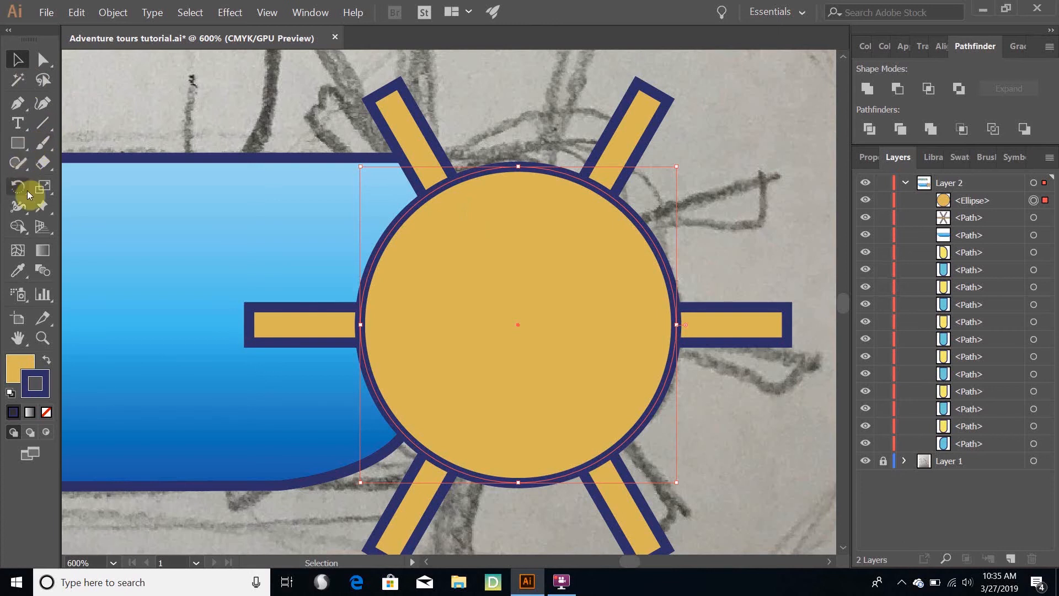
Draw a smaller circle about three quarters of the wheel's diameter and centre it on the tan circle
left_click(19, 145)
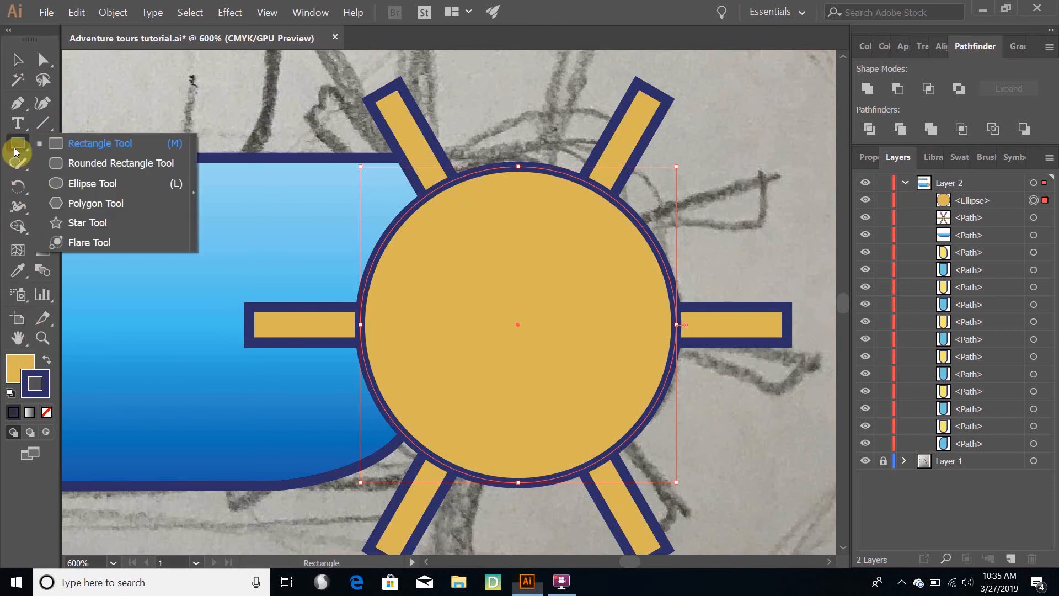
left_click(69, 184)
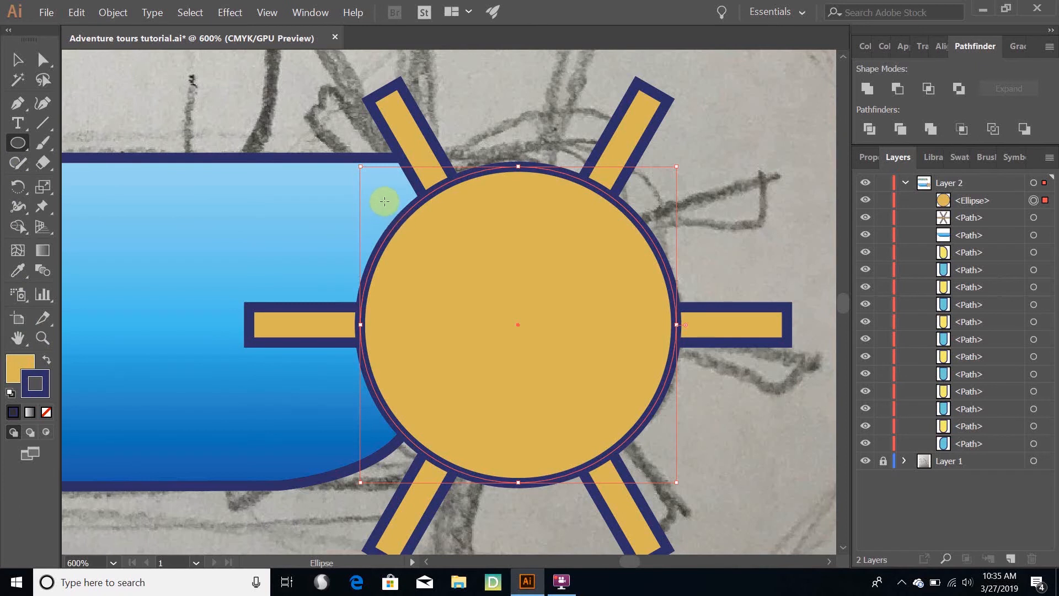
left_click_drag(385, 194, 606, 426)
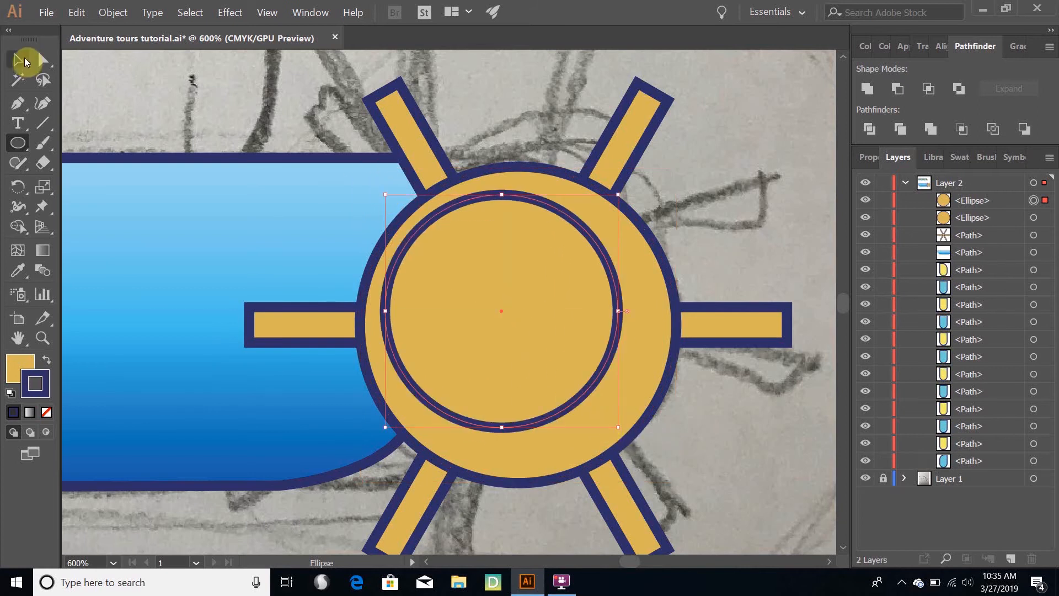
left_click(18, 59)
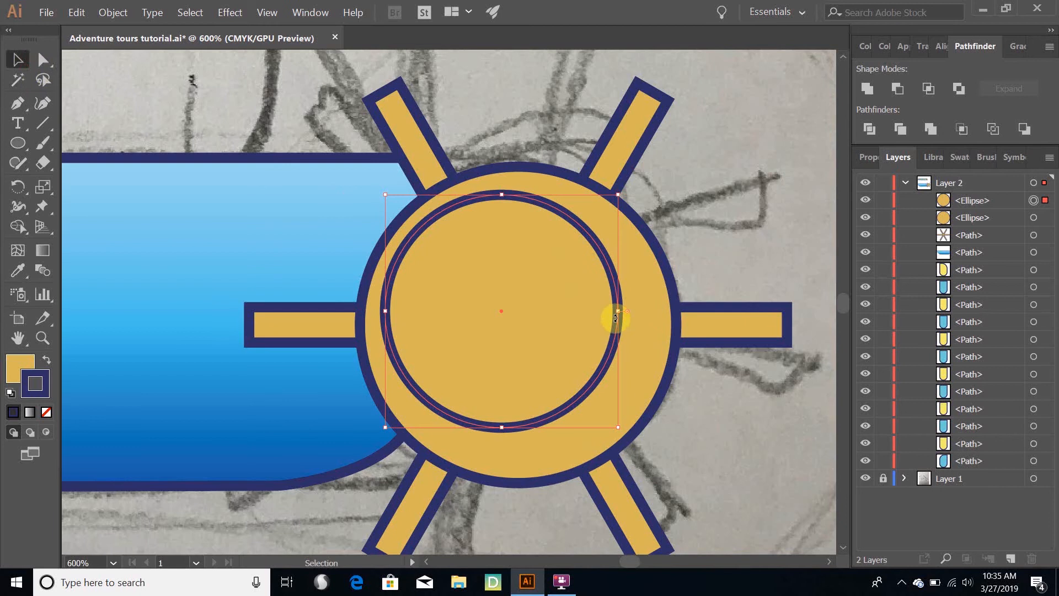
left_click_drag(616, 329, 635, 346)
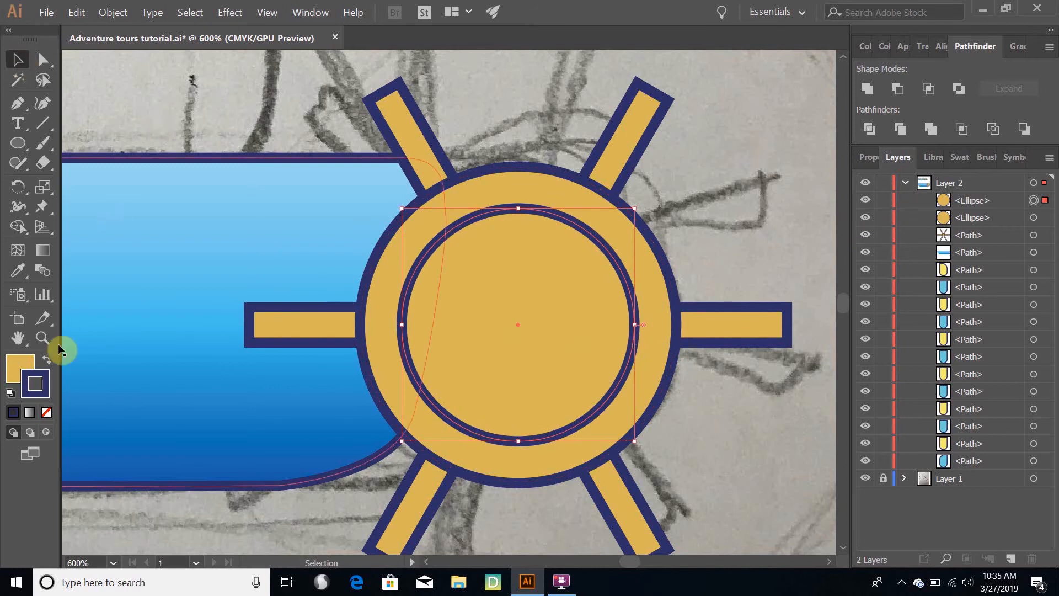
Change the inner circle's stroke to dark brown by shifting only the hue of its navy colour in the Color Picker
double_click(26, 383)
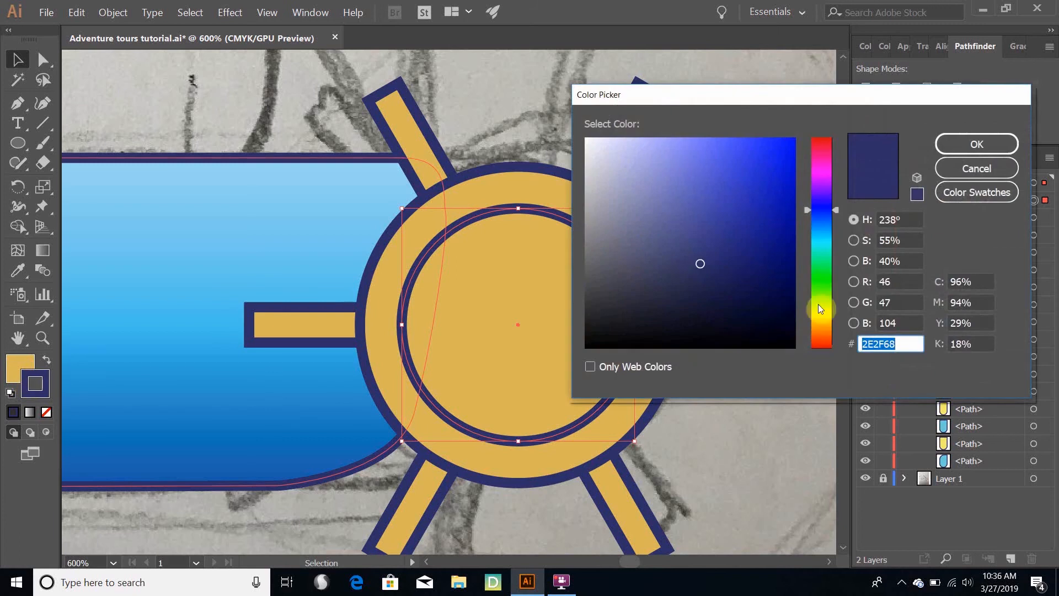
left_click_drag(822, 317, 823, 324)
left_click(996, 145)
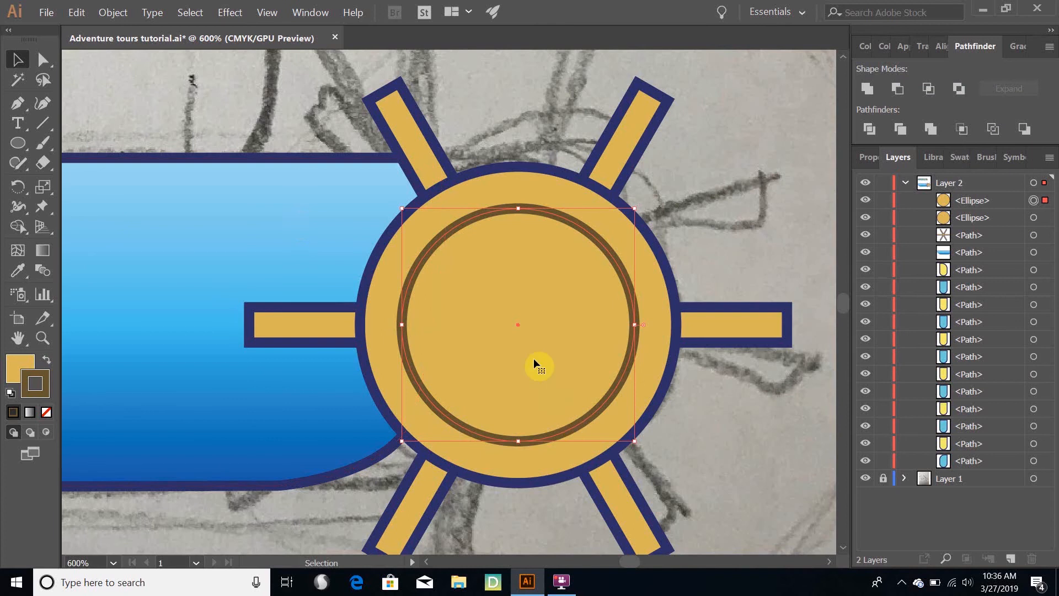
Remove the inner circle's fill to leave only its brown outline, and place the ring centred on the tan circle
left_click_drag(497, 337, 257, 307)
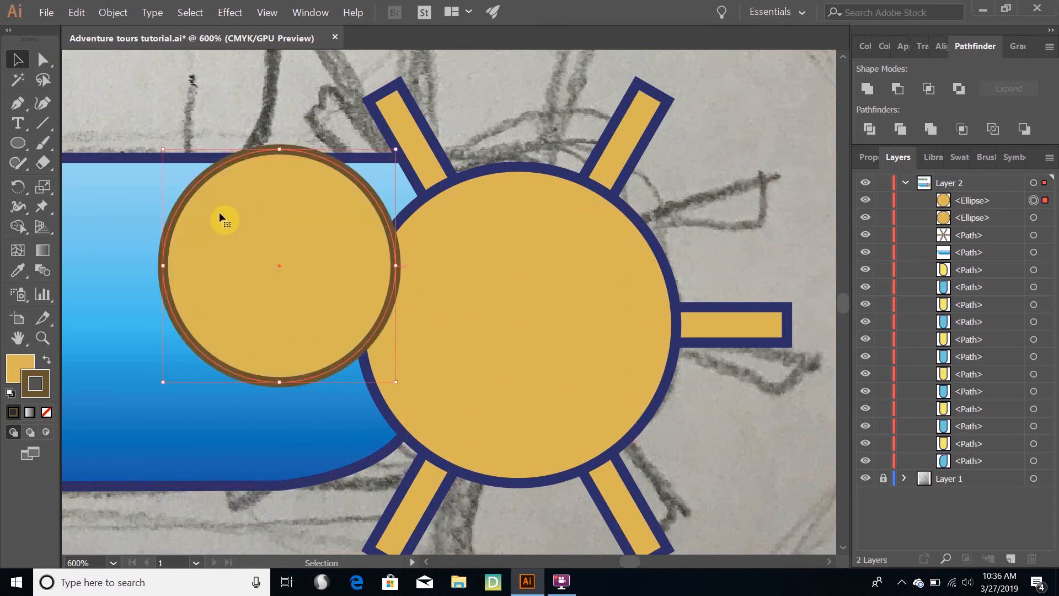
left_click(18, 365)
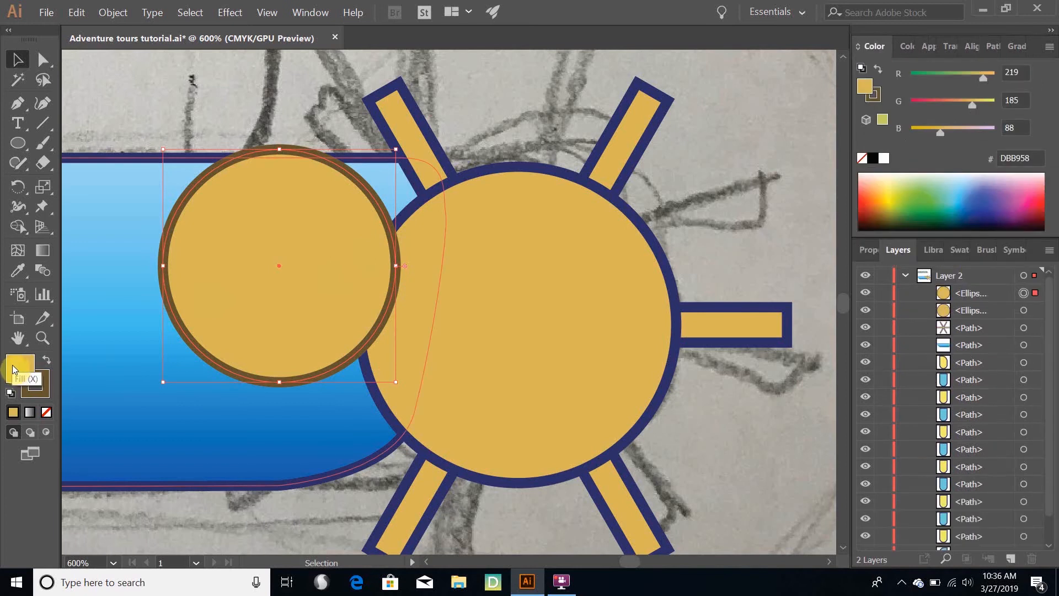
left_click(48, 414)
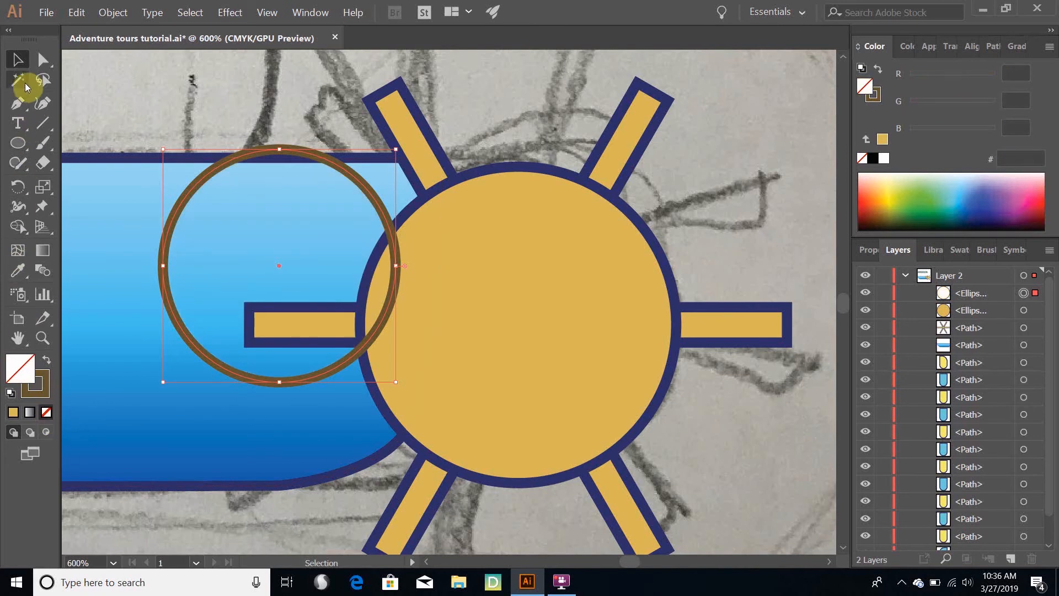
mouse_move(168, 298)
left_mouse_down()
mouse_move(313, 428)
mouse_move(415, 376)
mouse_move(394, 339)
mouse_move(406, 353)
left_mouse_up()
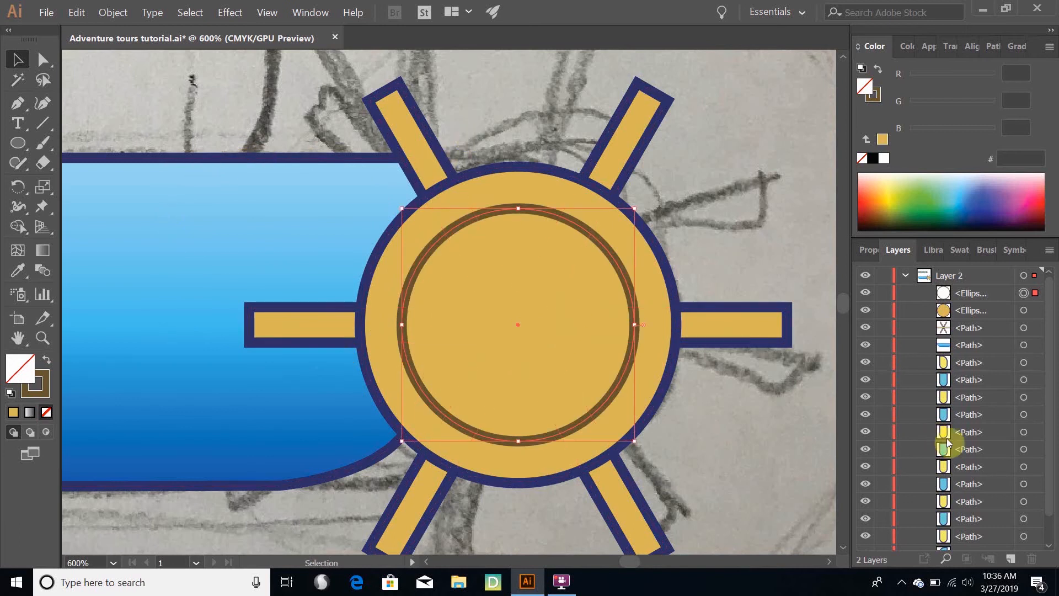
left_click(812, 234)
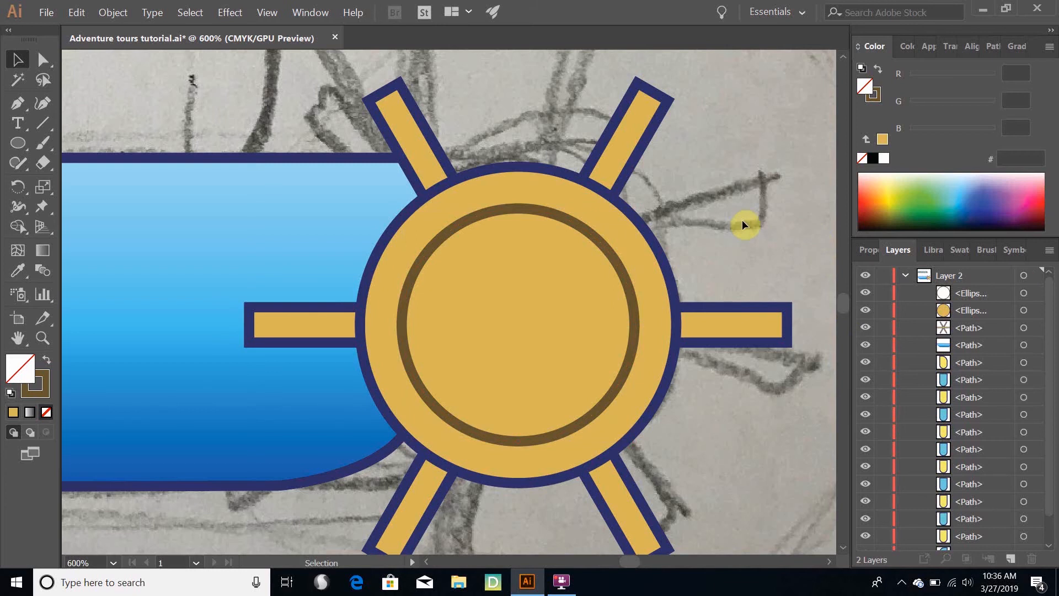
scroll(743, 220, "down", 3)
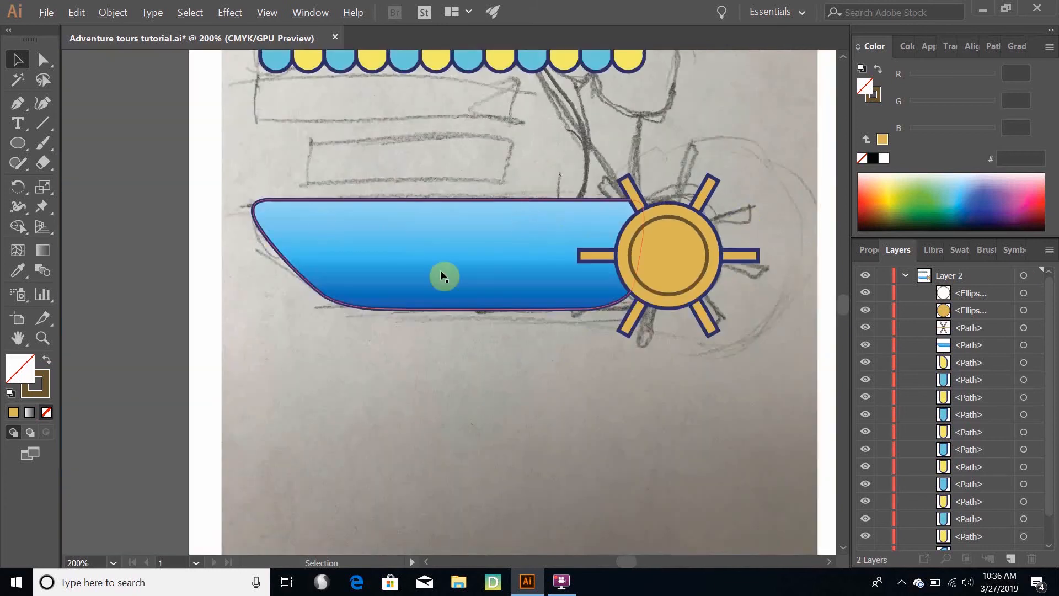
scroll(598, 267, "up", 2)
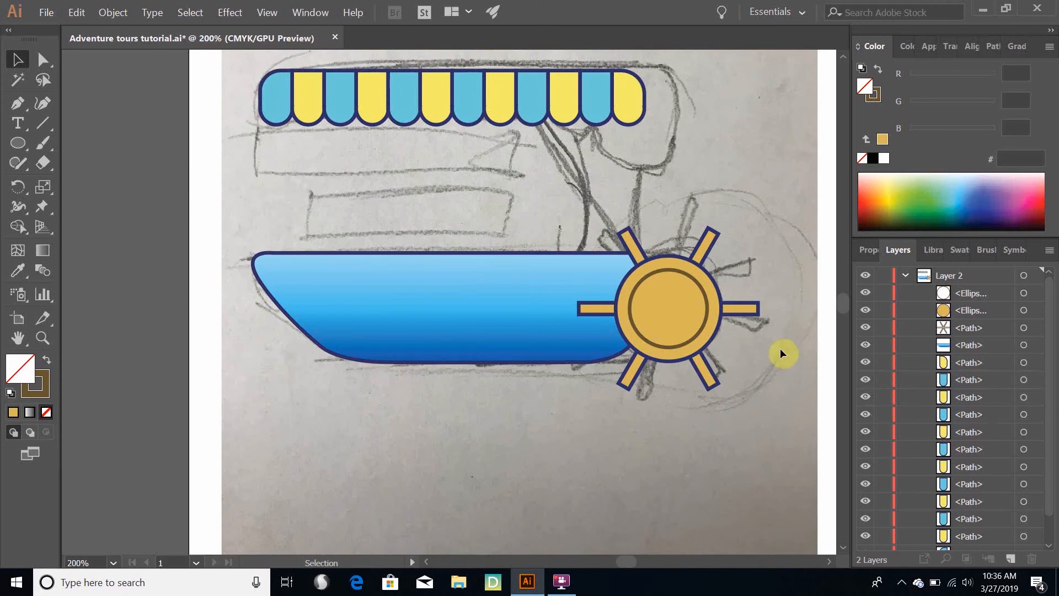
left_click(697, 335)
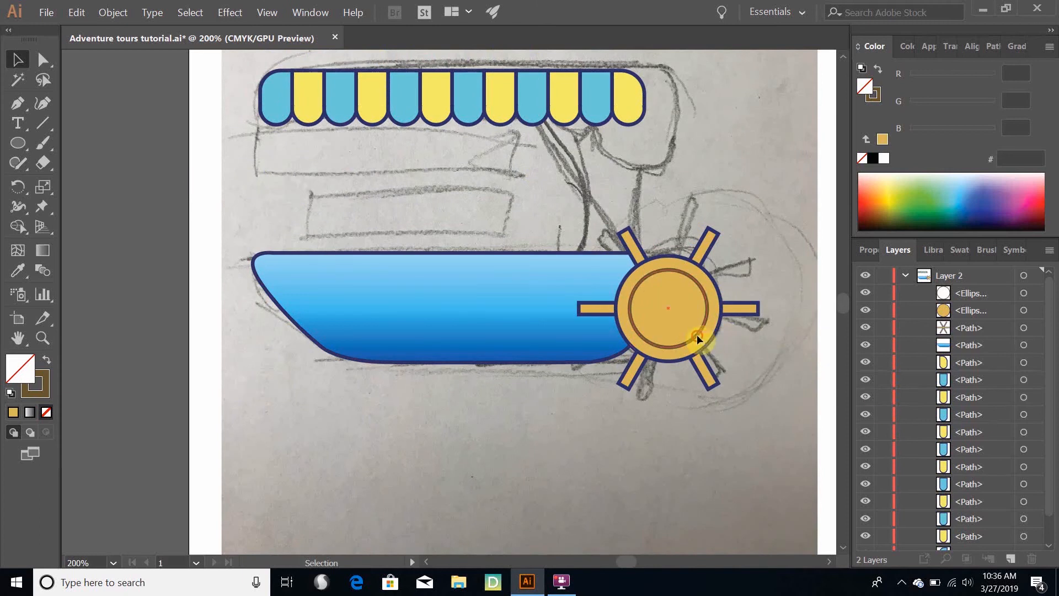
left_click(32, 393)
left_click(46, 414)
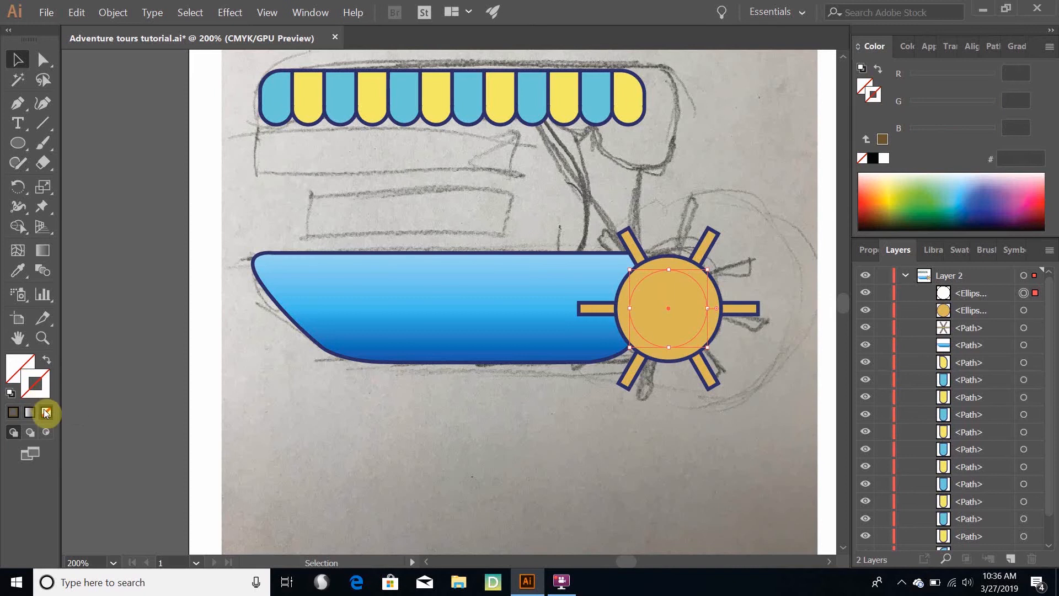
key("ctrl+z")
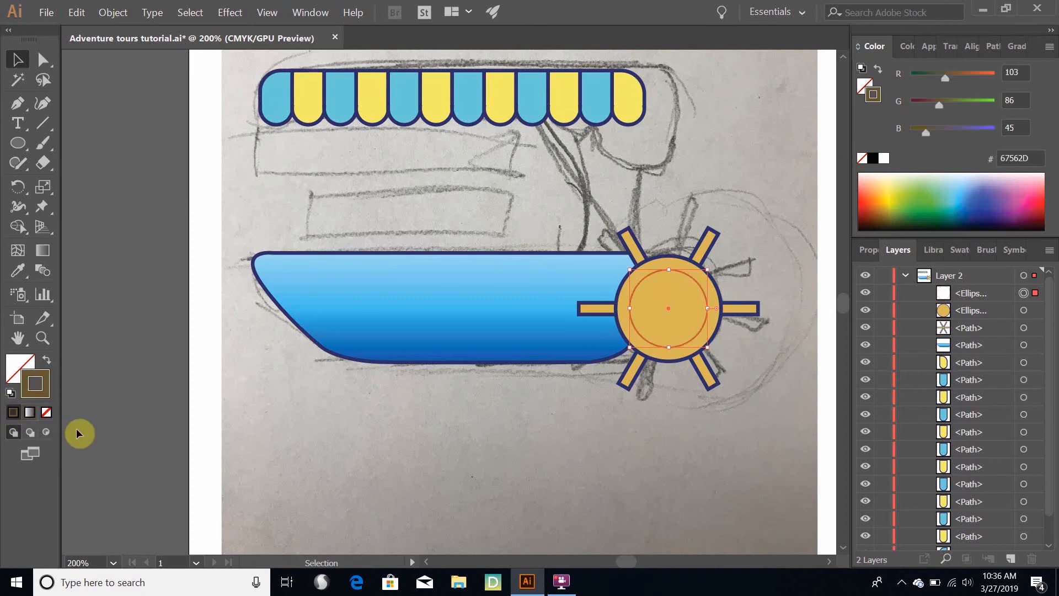
key("ctrl+z")
key("ctrl+z")
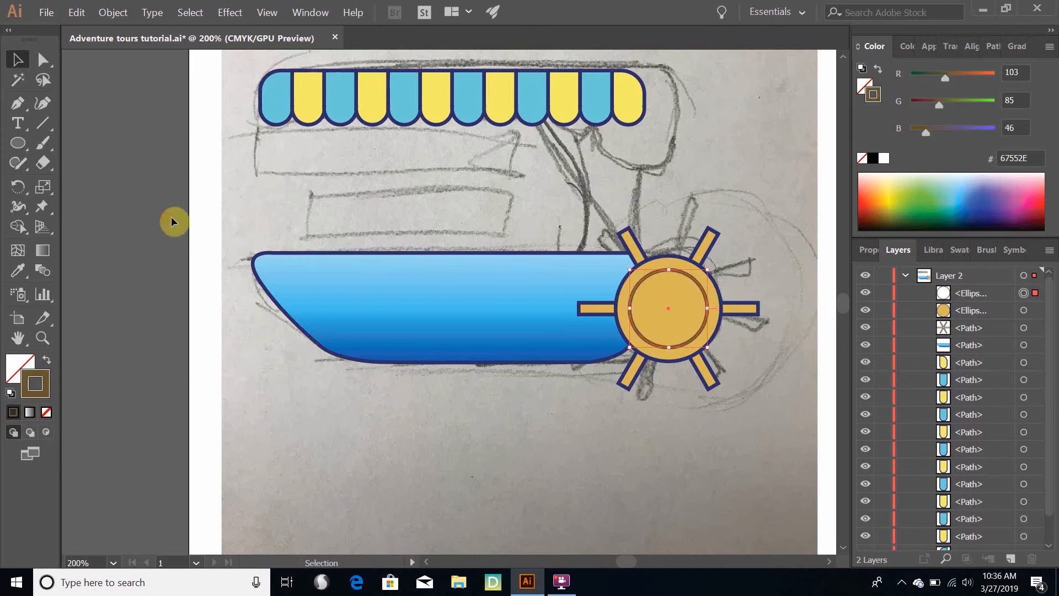
left_click(171, 217)
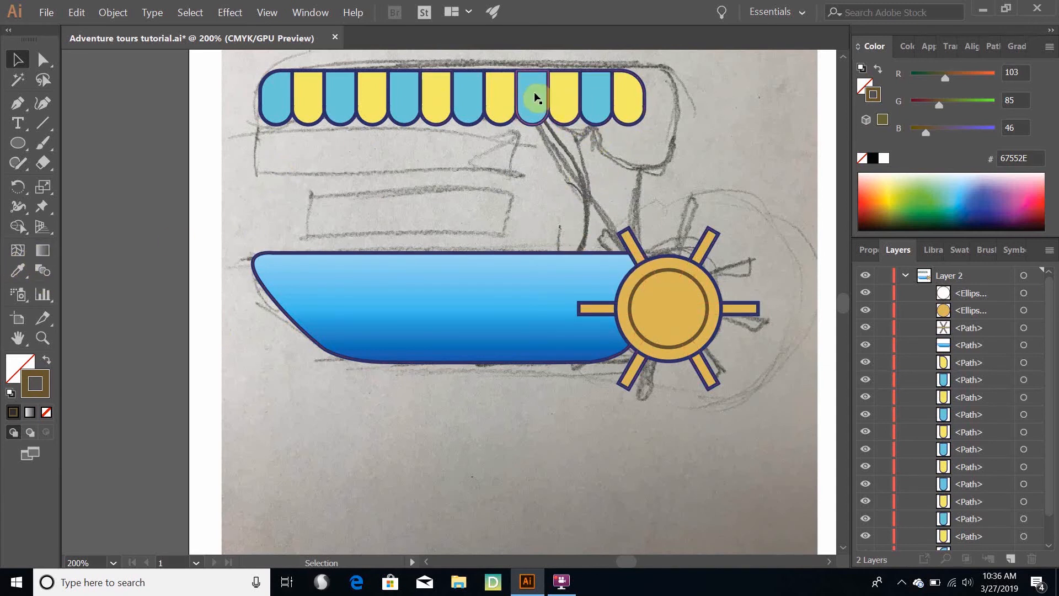
Draw a closed support shape from awning to hull with the Pen tool, about 104 pt wide above and 63 pt below, its front side curved inward
left_click(13, 112)
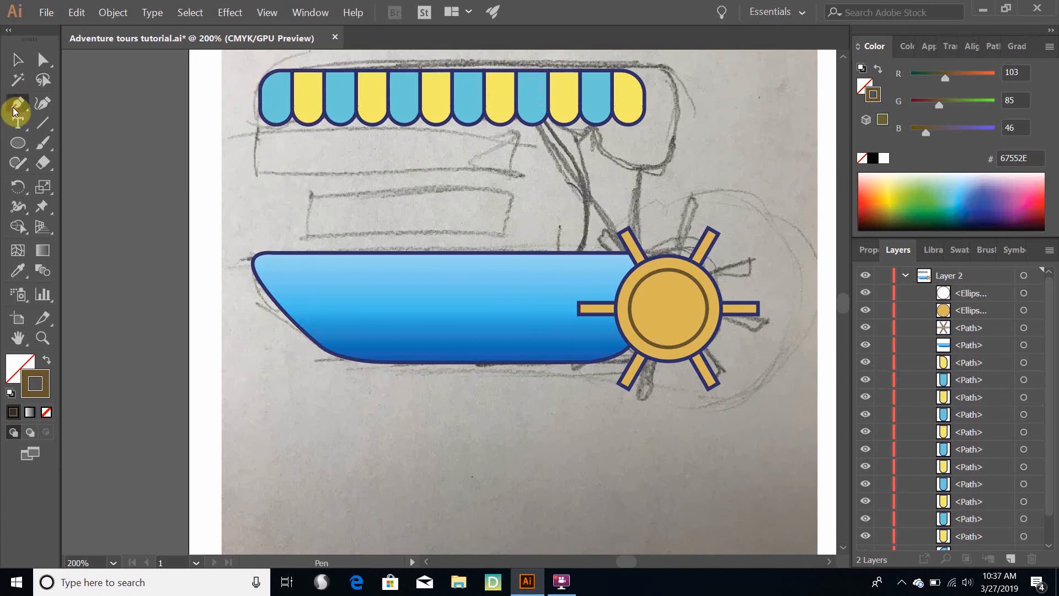
left_click(514, 100)
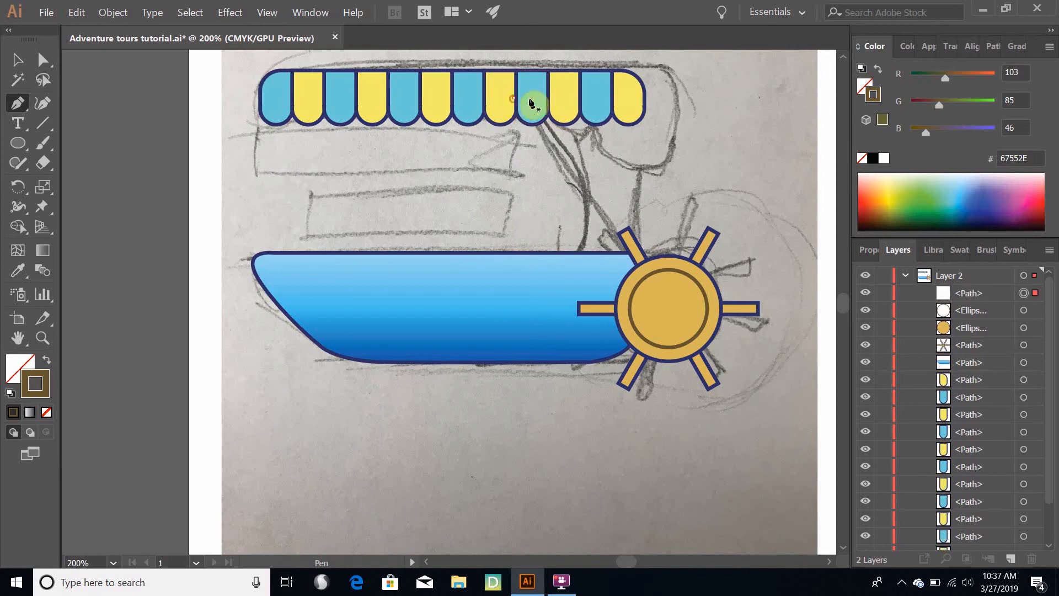
left_click(628, 98)
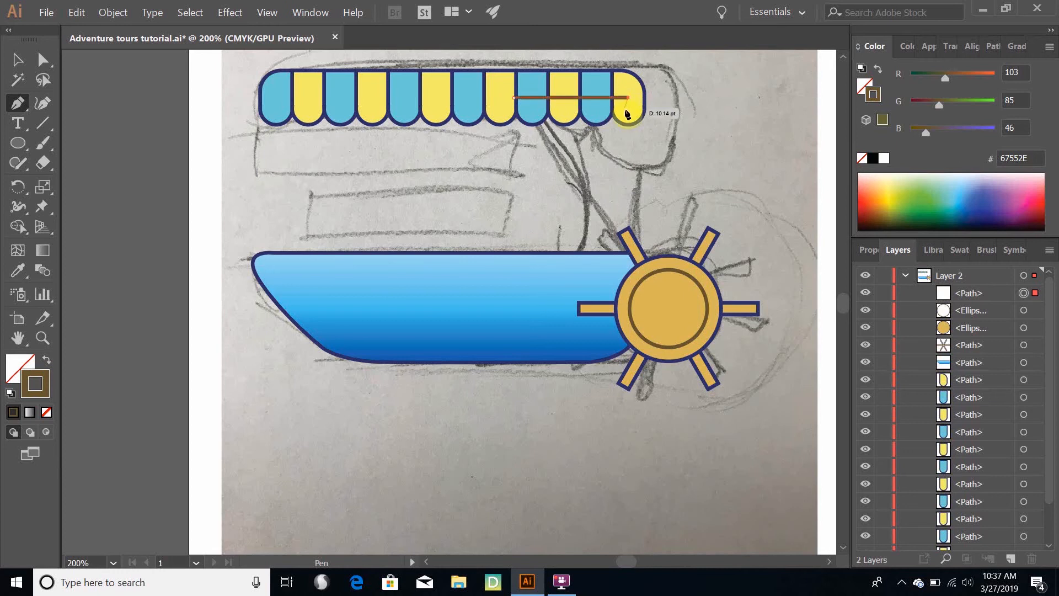
left_click(630, 275)
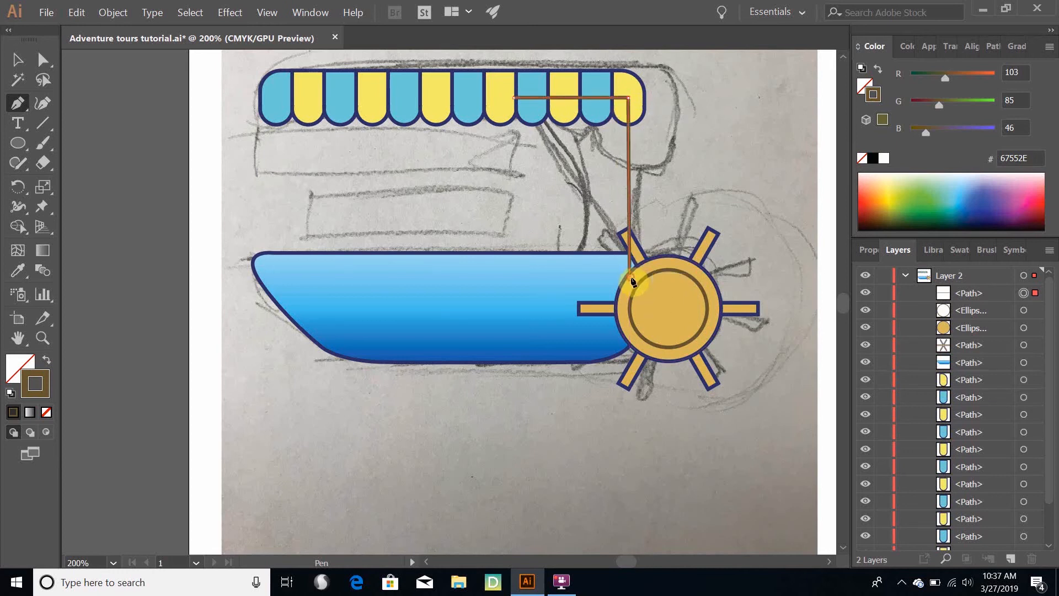
left_click(562, 278)
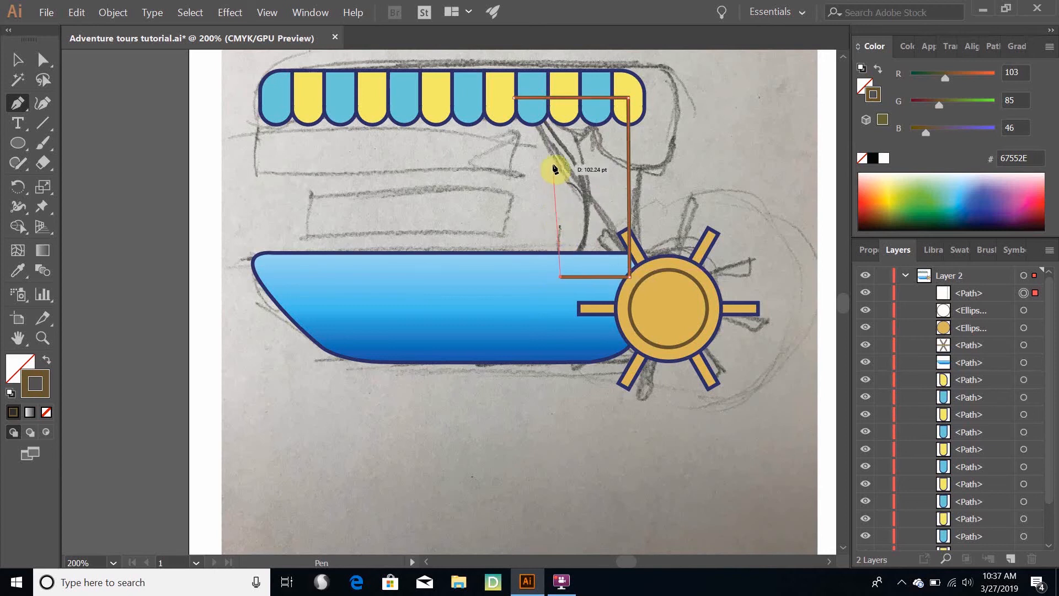
left_click_drag(572, 192, 575, 215)
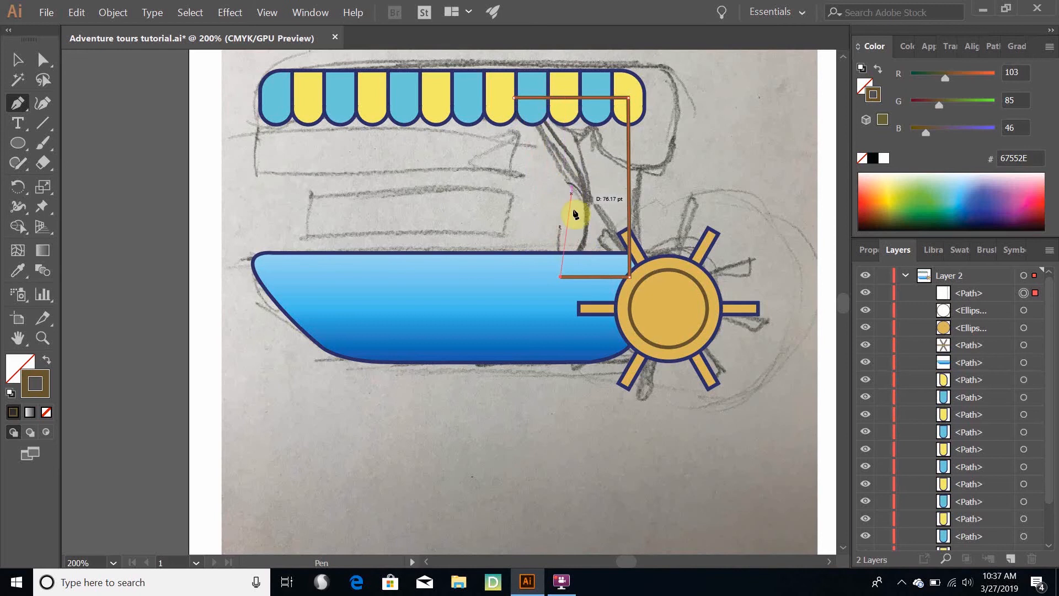
left_click(514, 99)
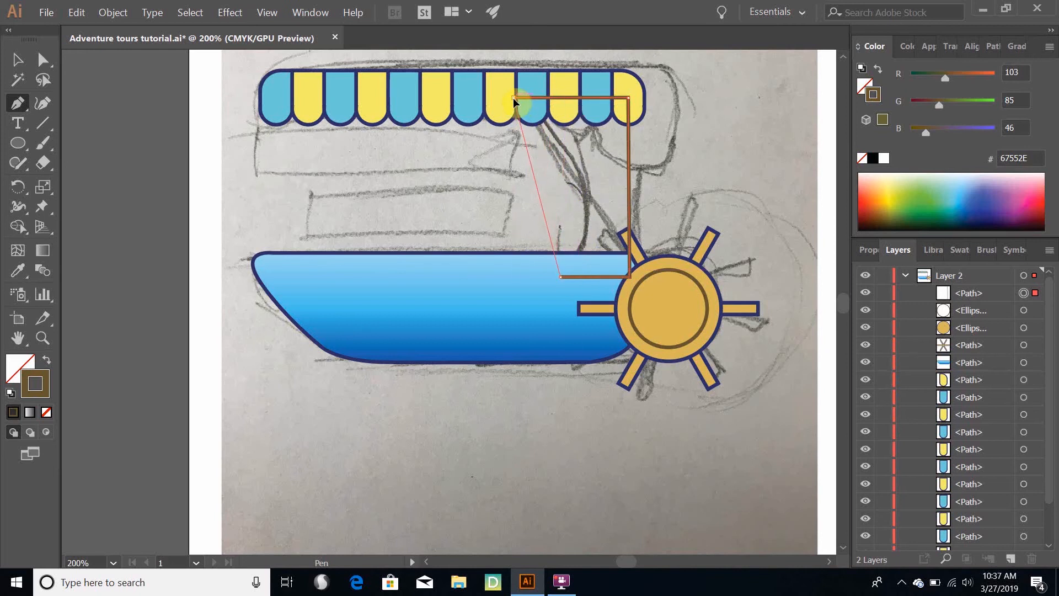
left_click_drag(514, 98, 386, 347)
Copy the fill and navy outline of a light blue awning stripe onto the curved support with the Eyedropper
scroll(466, 356, "down", 5)
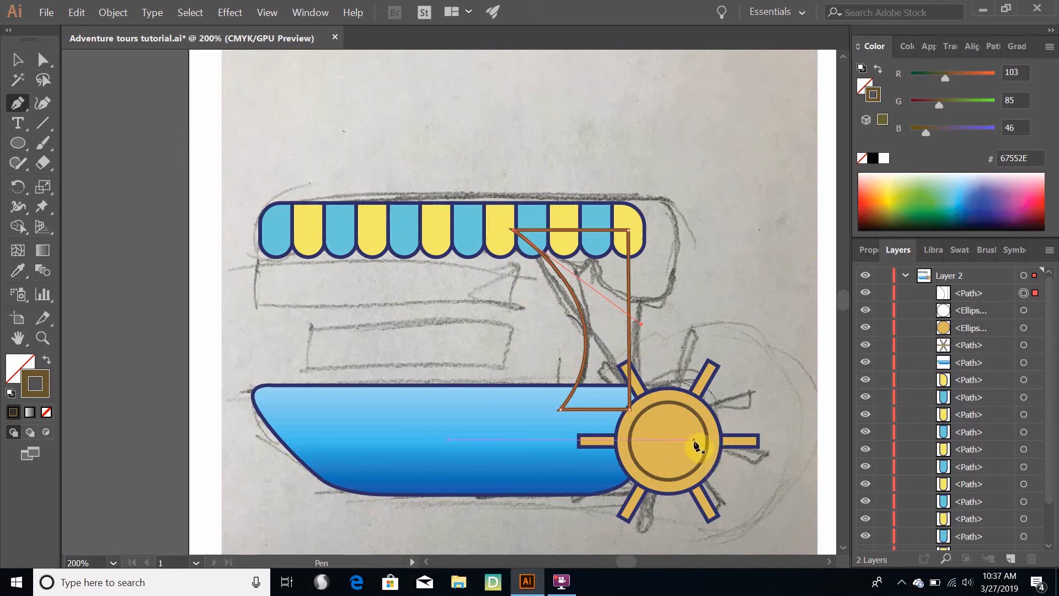
left_click(18, 59)
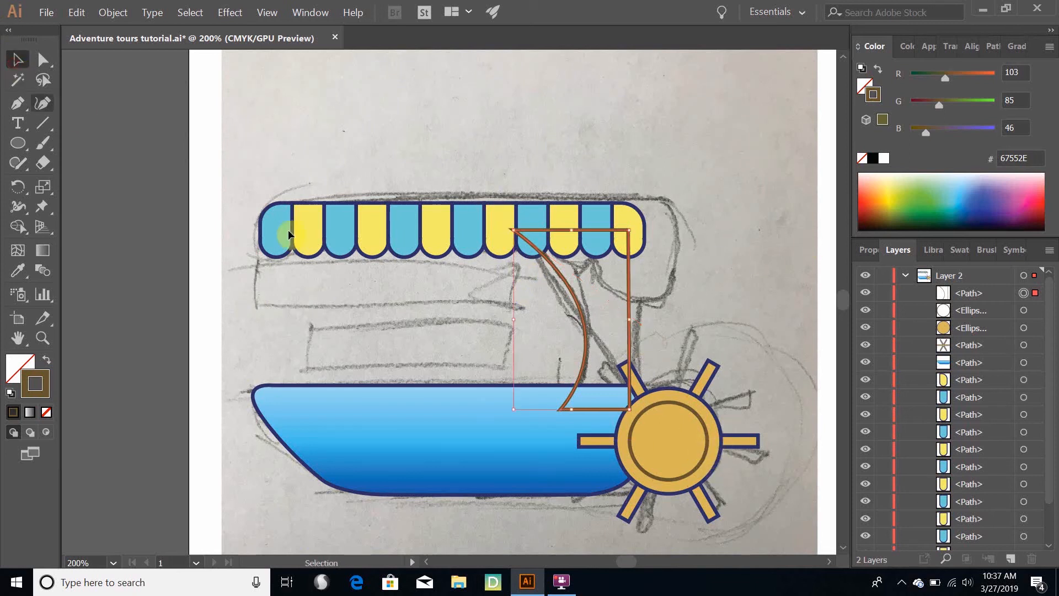
left_click(665, 478)
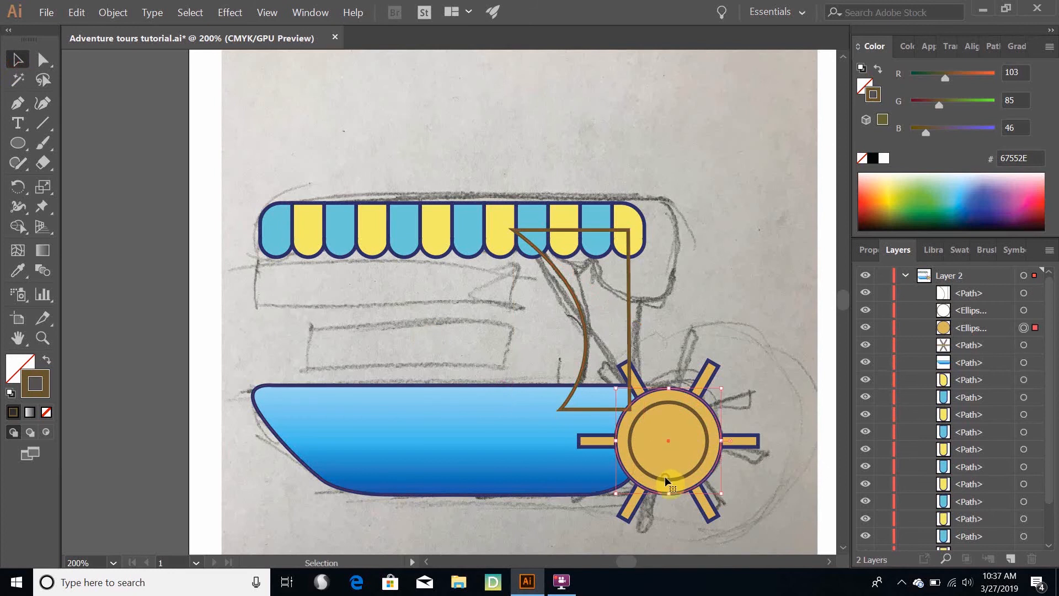
left_click(577, 302)
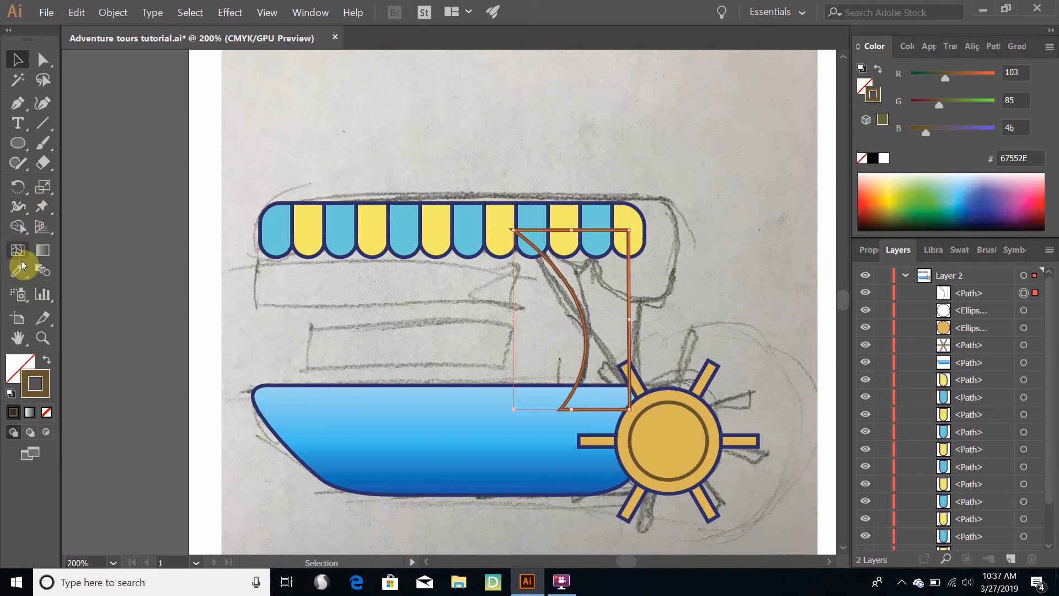
left_click(8, 279)
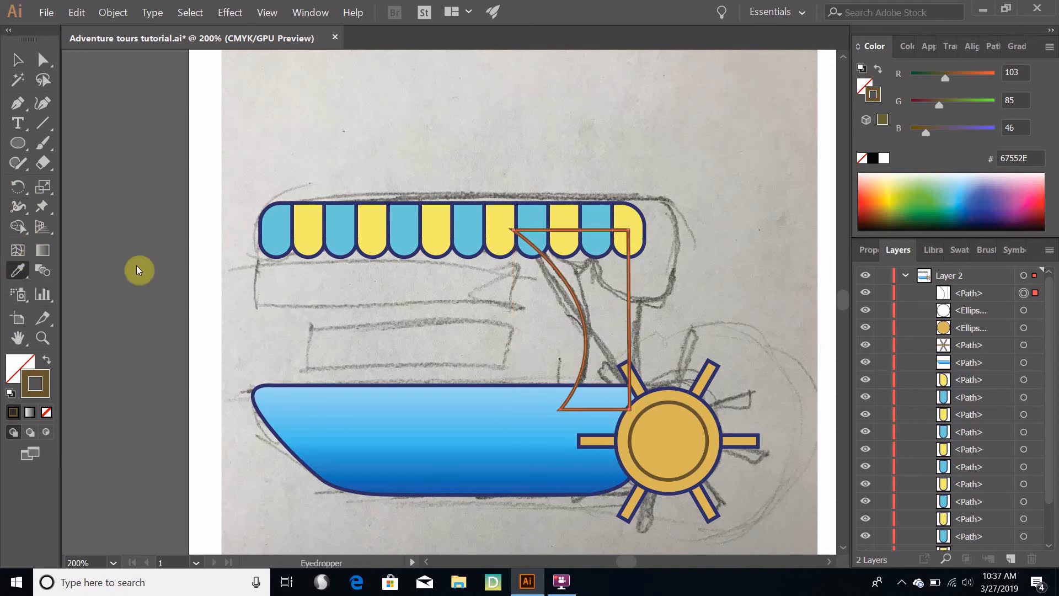
left_click(347, 232)
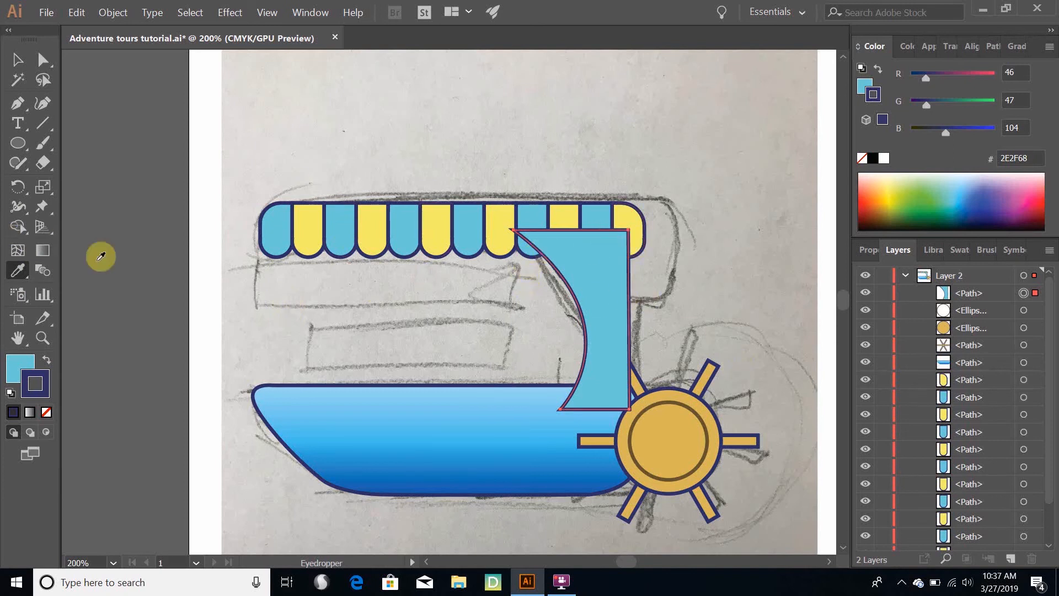
Change the curved support's fill to a muted dark blue, about 3F6177, in the Color Picker
left_click(16, 369)
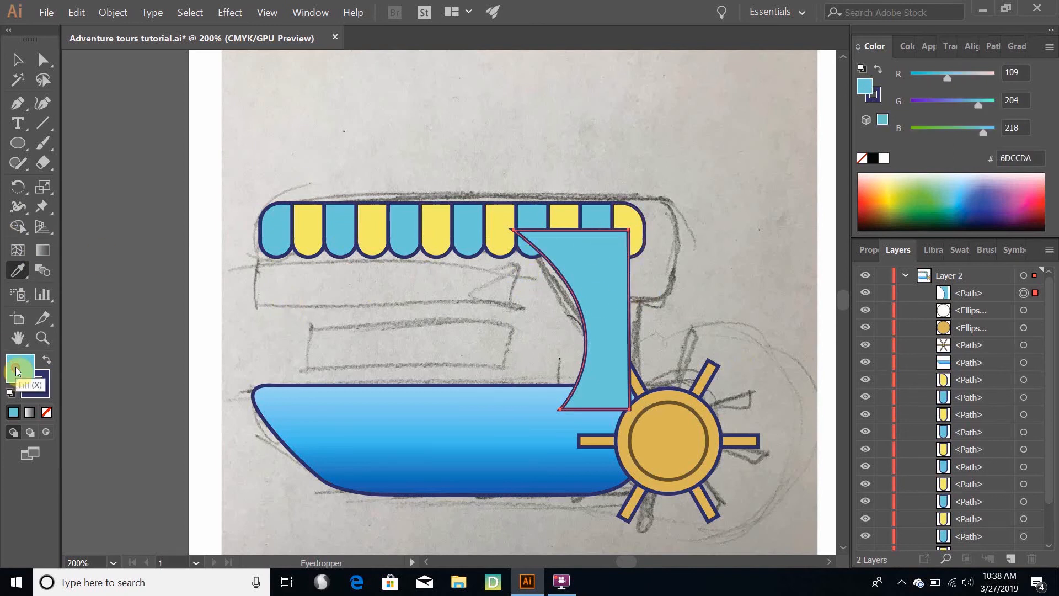
double_click(17, 370)
mouse_move(740, 267)
left_mouse_down()
mouse_move(721, 251)
mouse_move(707, 258)
mouse_move(725, 260)
left_mouse_up()
left_click_drag(820, 233, 821, 227)
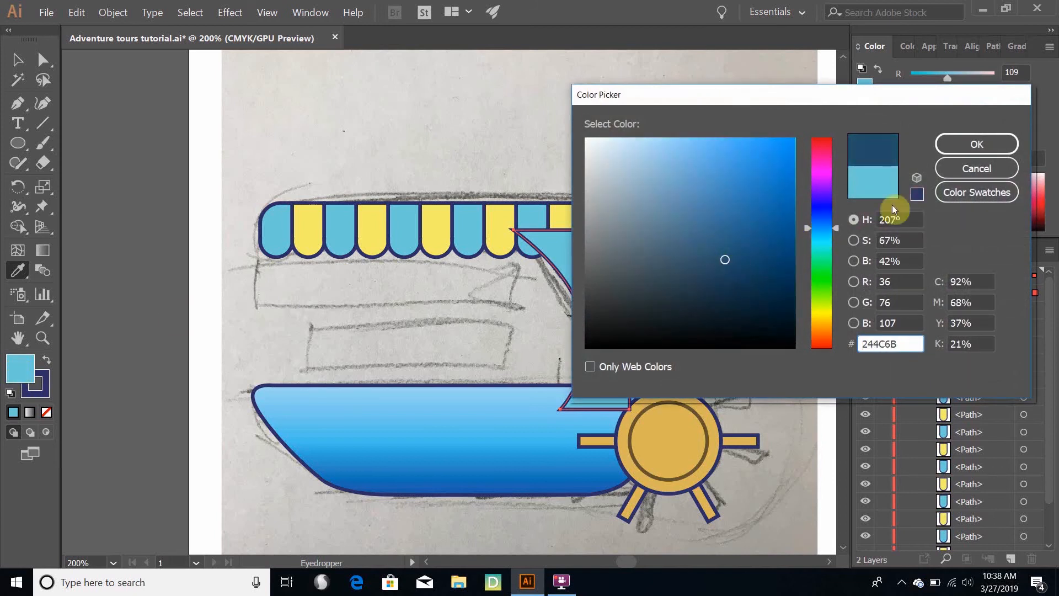
left_click(977, 144)
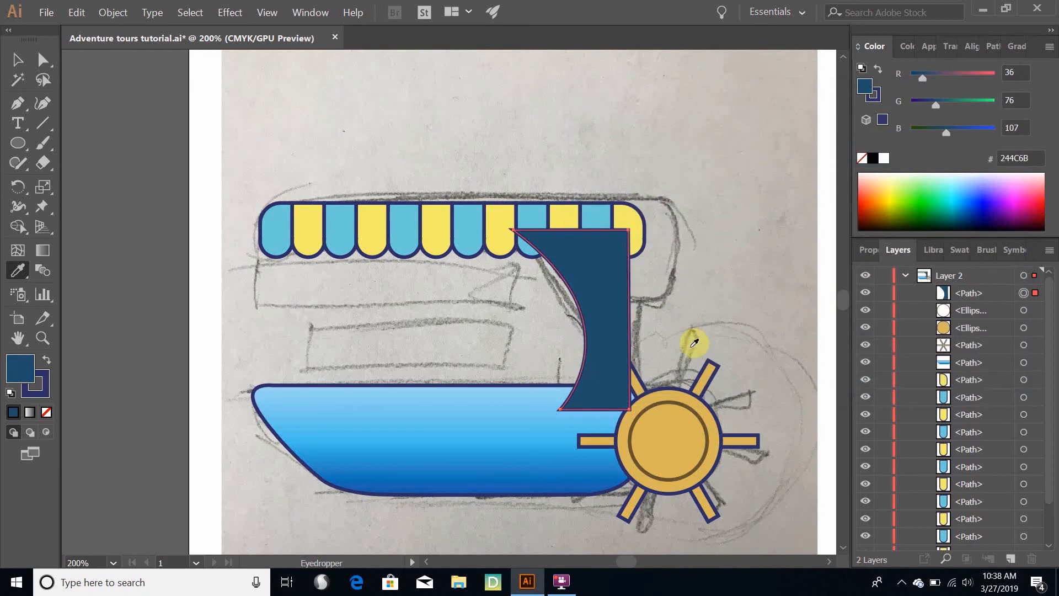
double_click(18, 369)
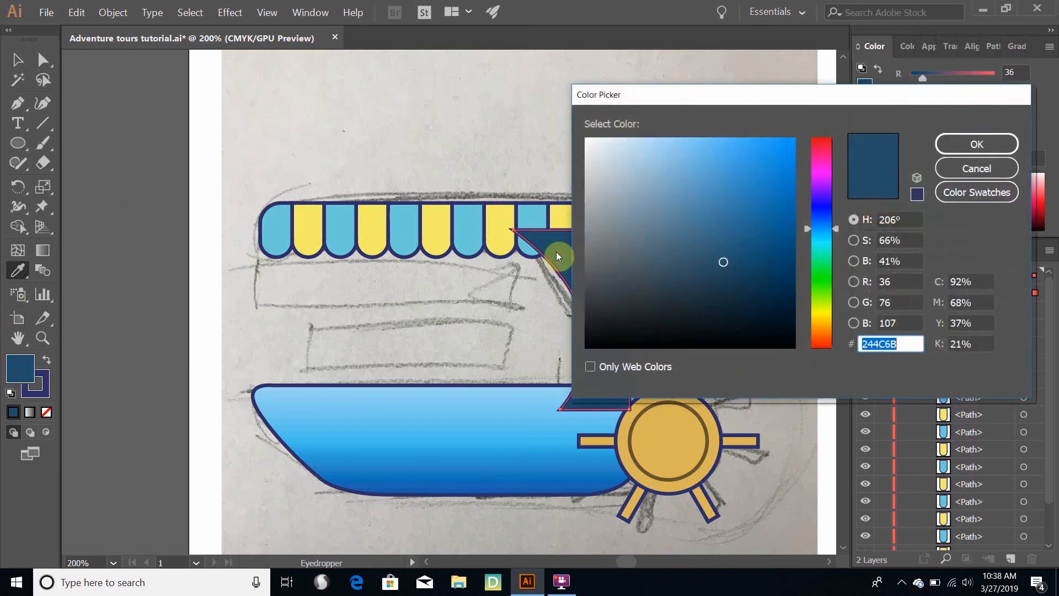
left_click(684, 246)
left_click(977, 144)
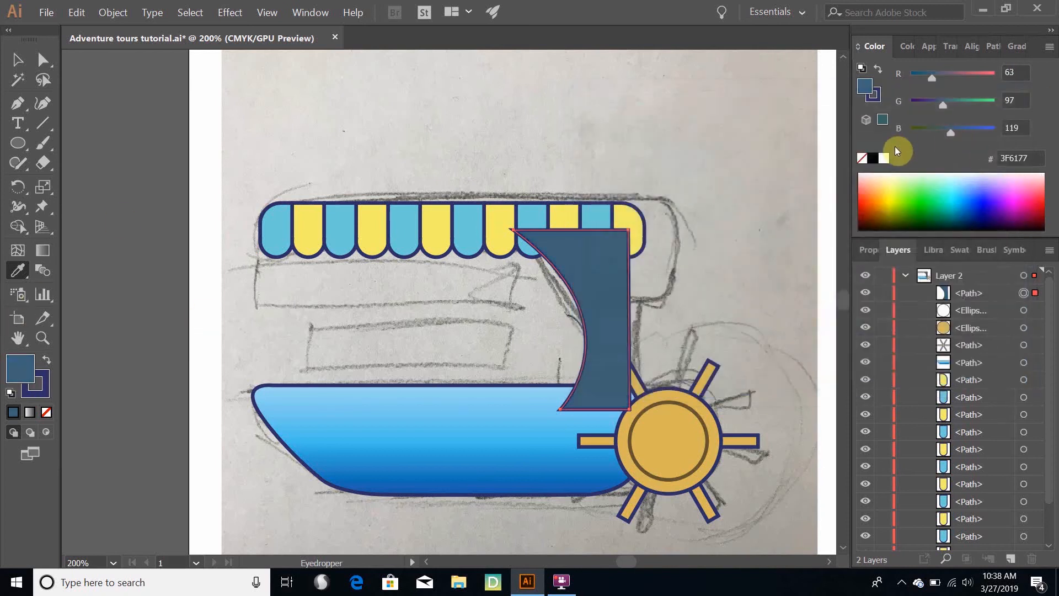
Move the support's path to the end of Layer 2's stack so it sits behind the awning, hull and wheel, and deselect it
left_click(970, 300)
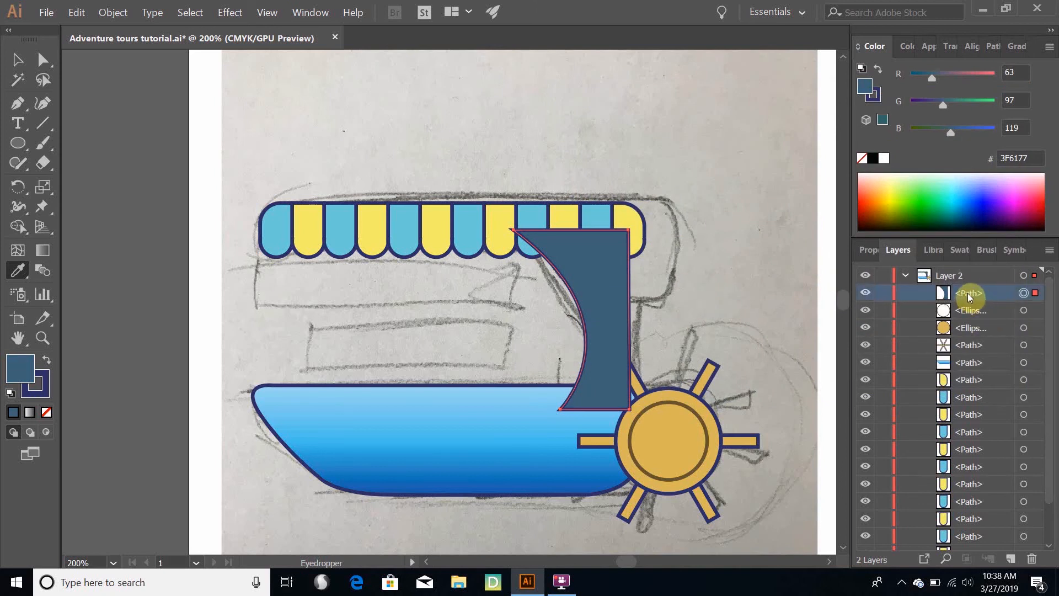
left_click_drag(973, 298, 966, 537)
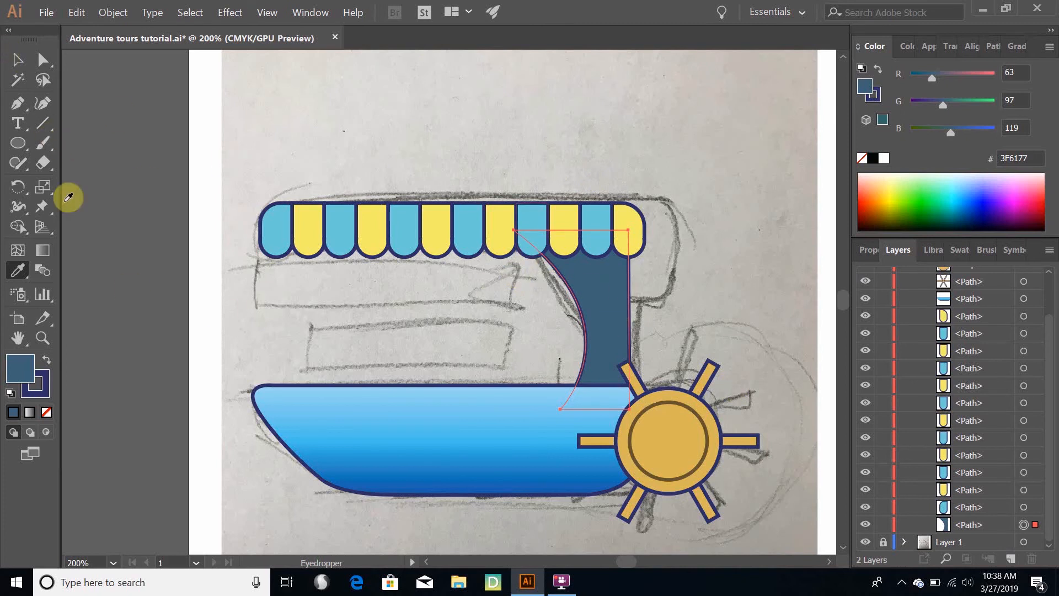
left_click(22, 60)
left_click(143, 133)
left_click(586, 406)
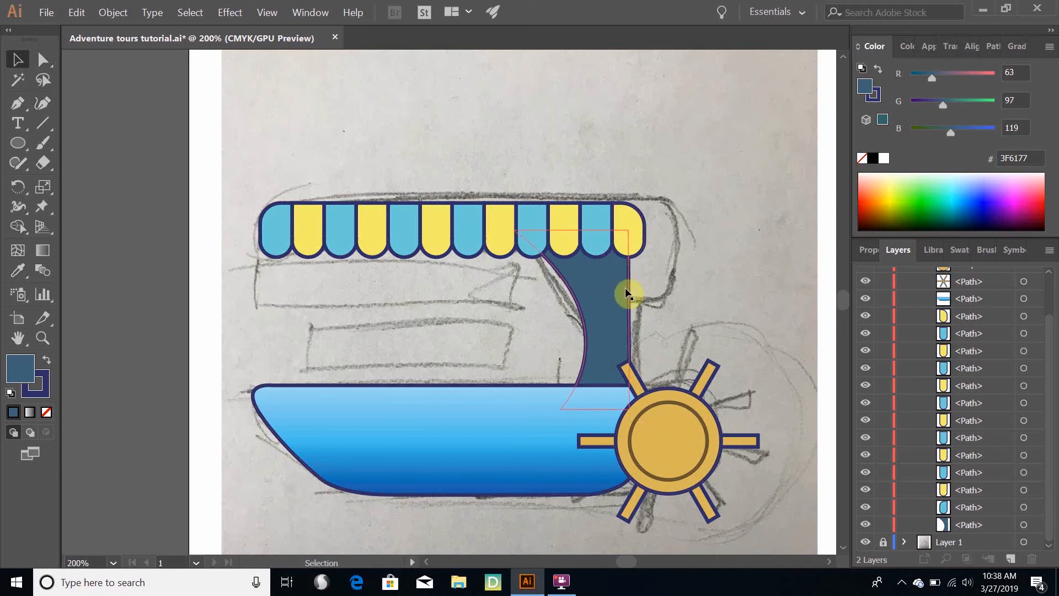
Select the dark blue support, duplicate it in place, and paste another copy of it over the awning
scroll(623, 284, "up", 2)
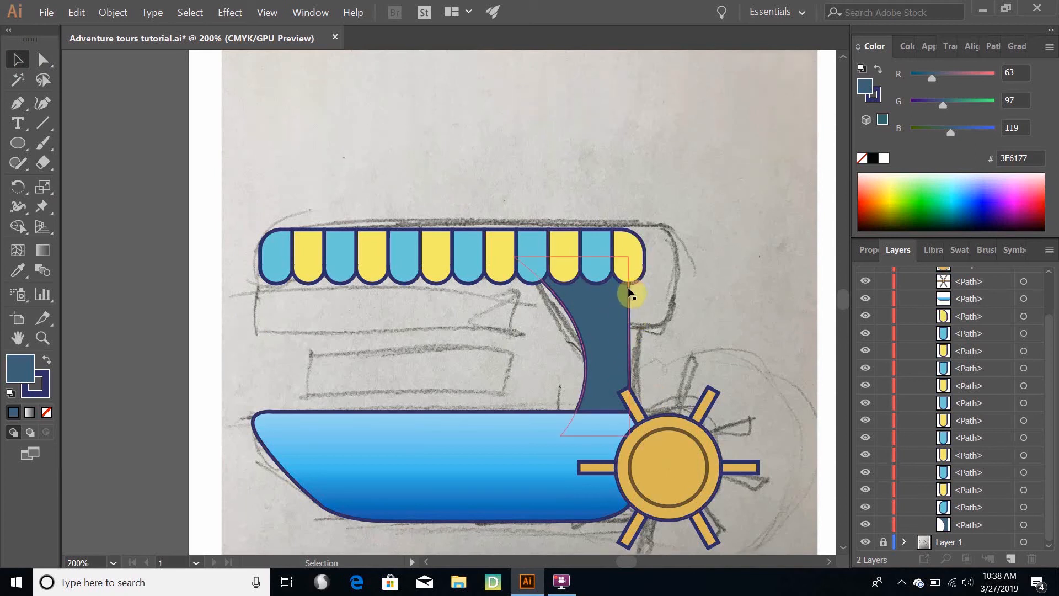
scroll(616, 311, "up", 2)
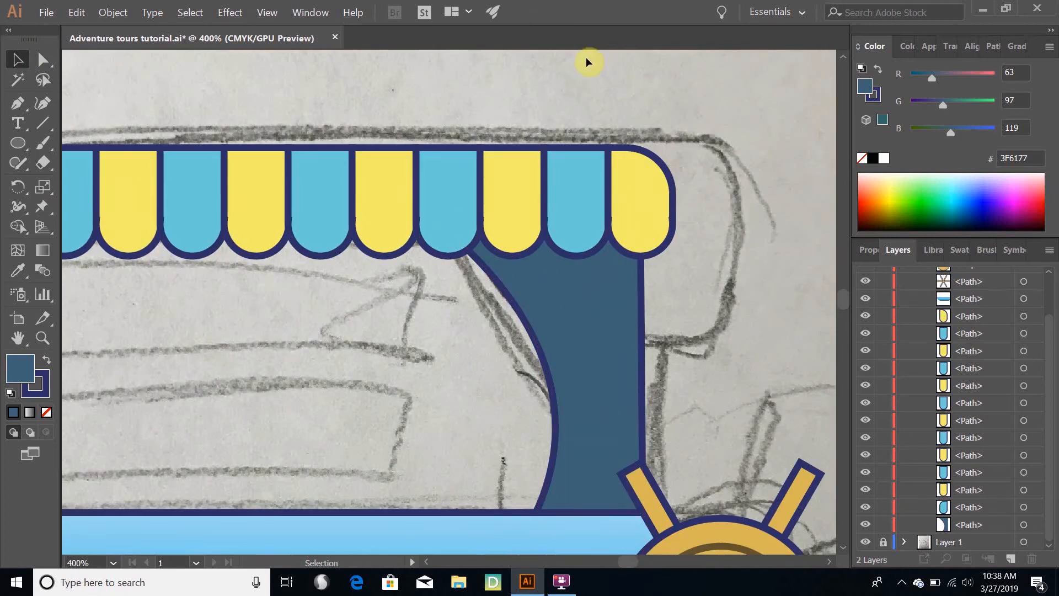
left_click(600, 305)
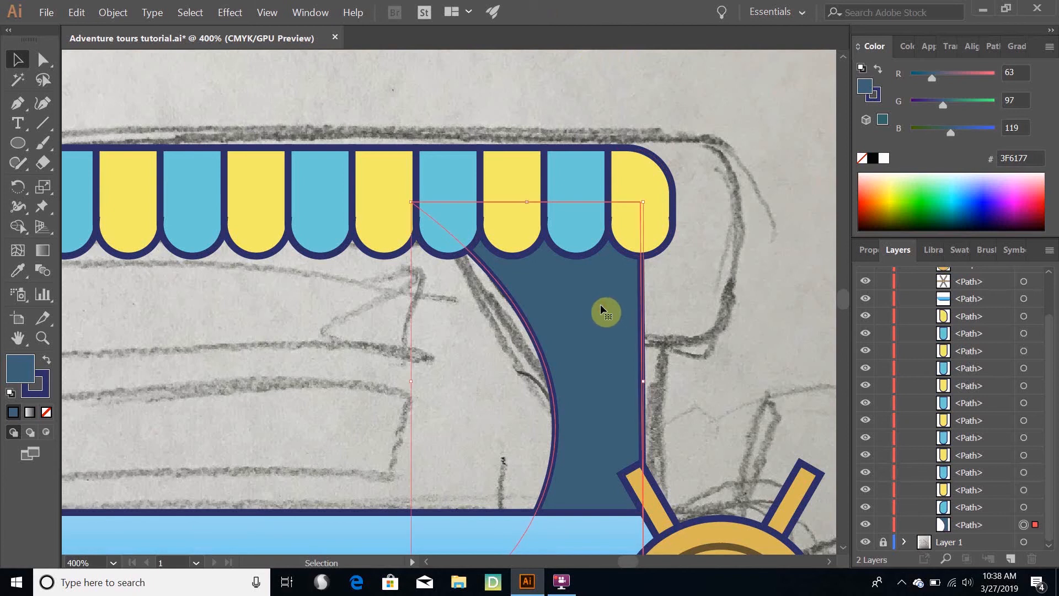
key("a")
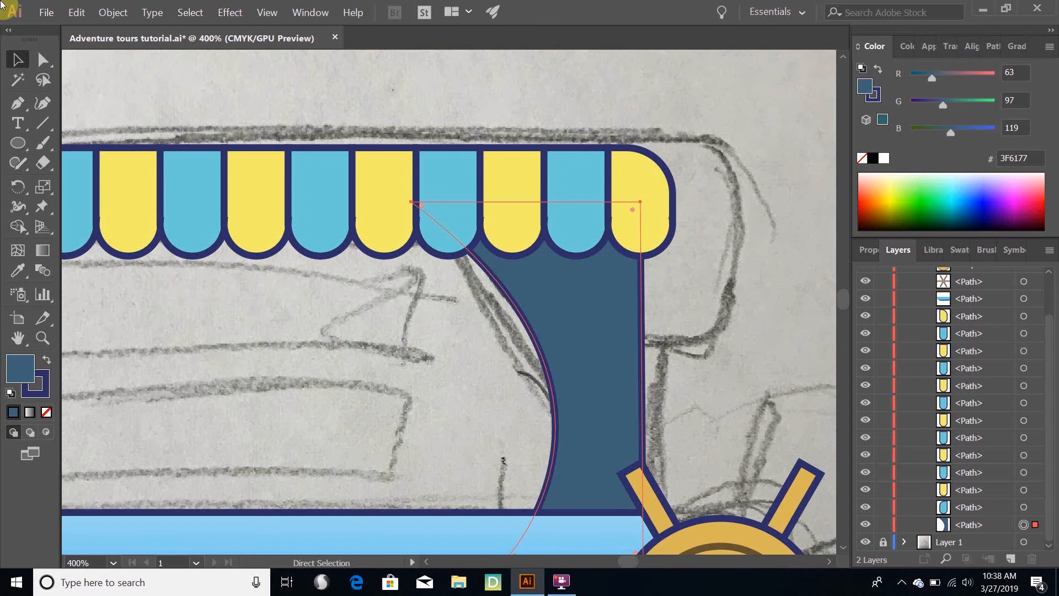
key("v")
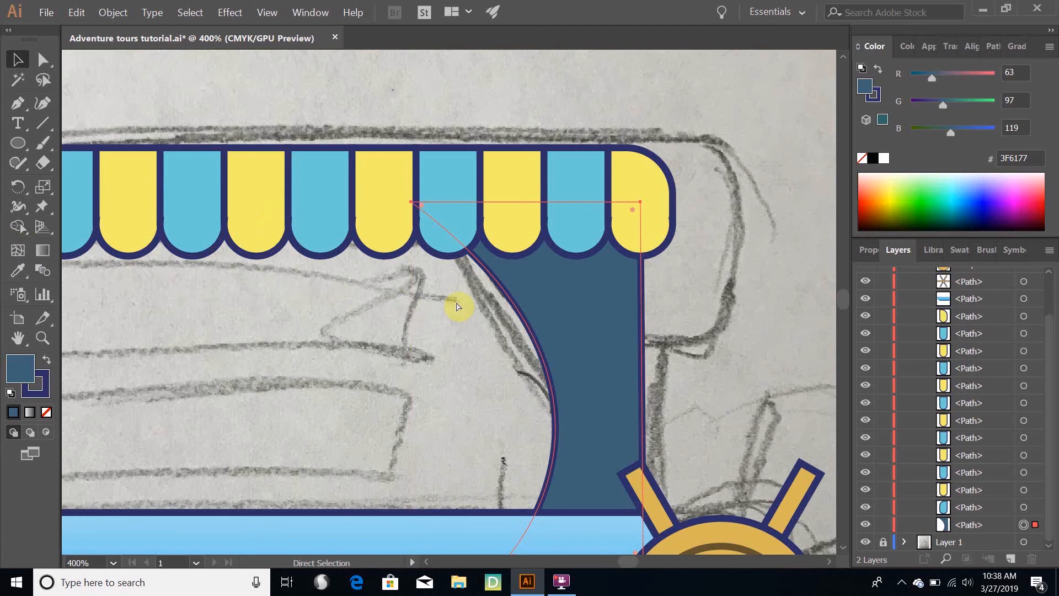
key("v")
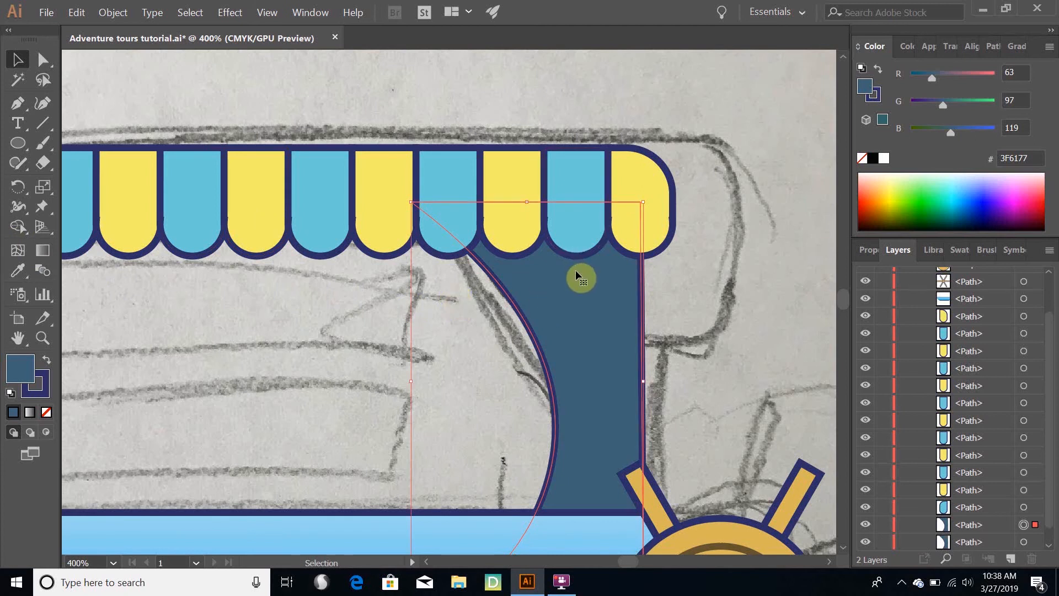
key("a")
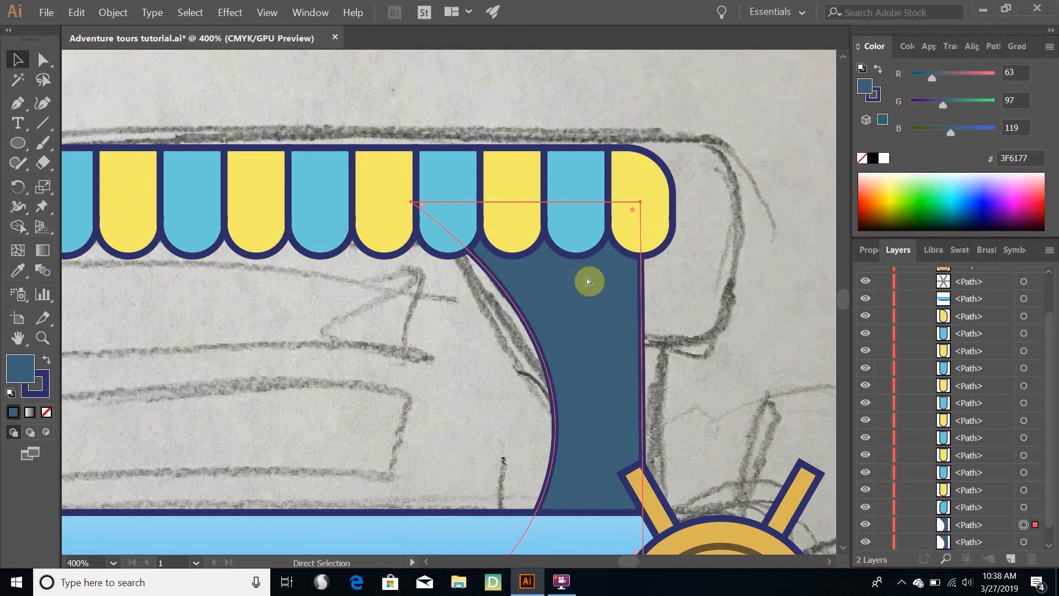
key("ctrl+v")
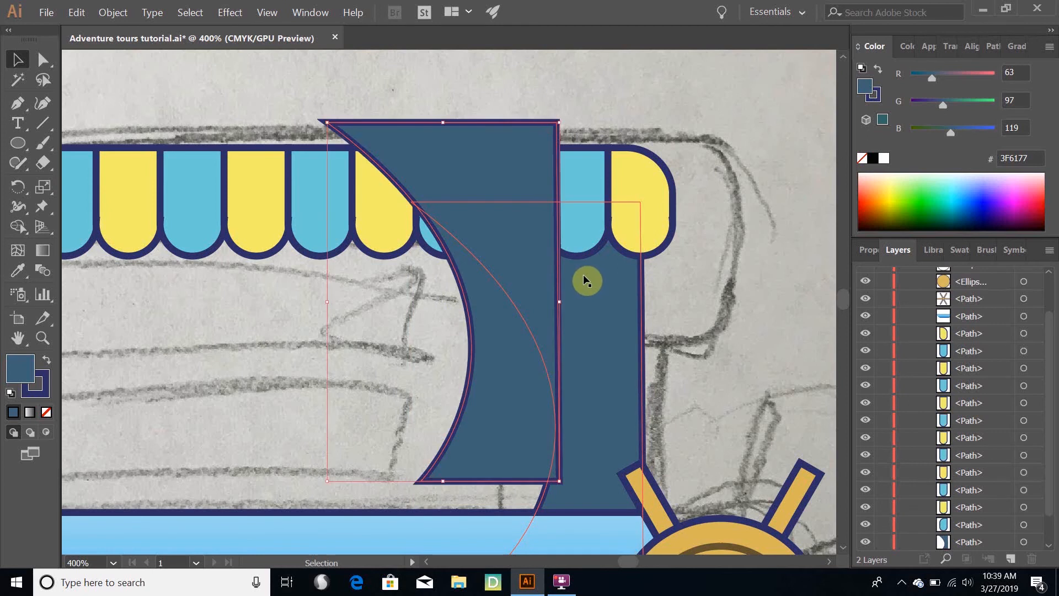
Undo the extra support copy pasted over the awning and duplicate in place the four stripes beside the awning's rounded end
key("ctrl+z")
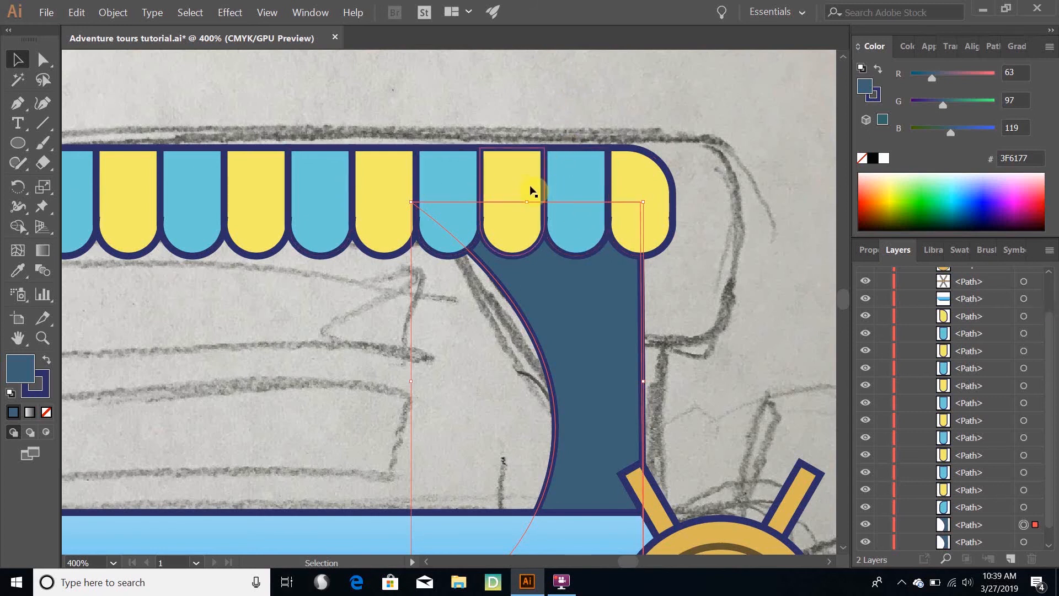
left_click(569, 184)
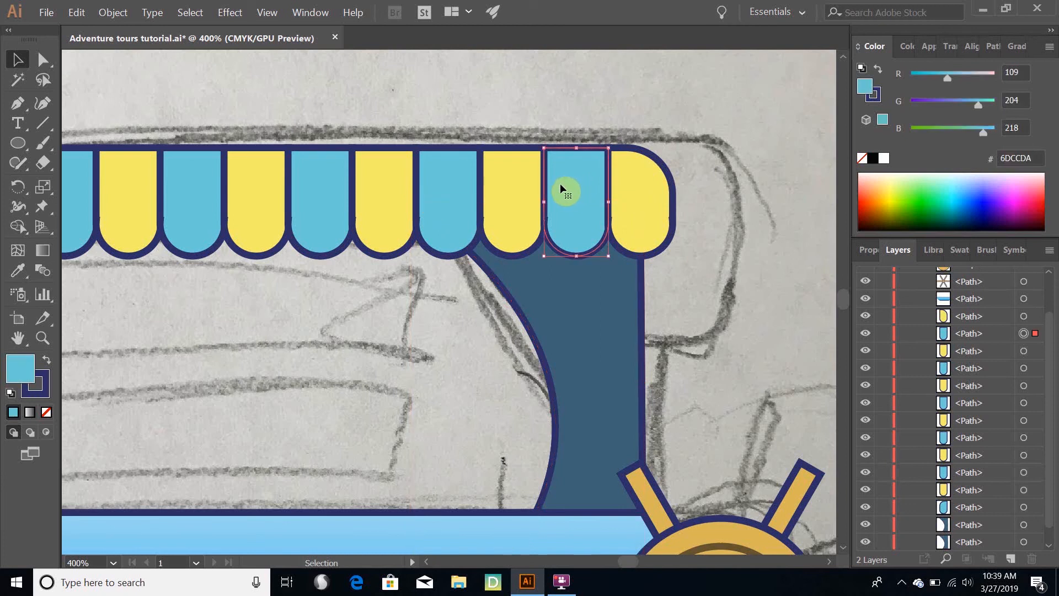
left_click(524, 198, "shift")
left_click(463, 203, "shift")
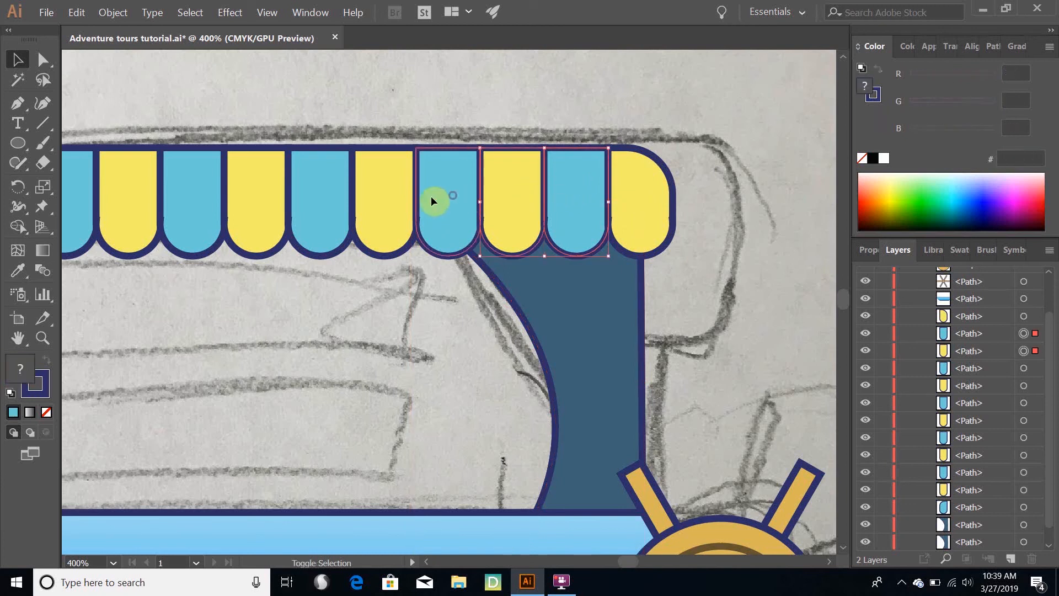
left_click(393, 196, "shift")
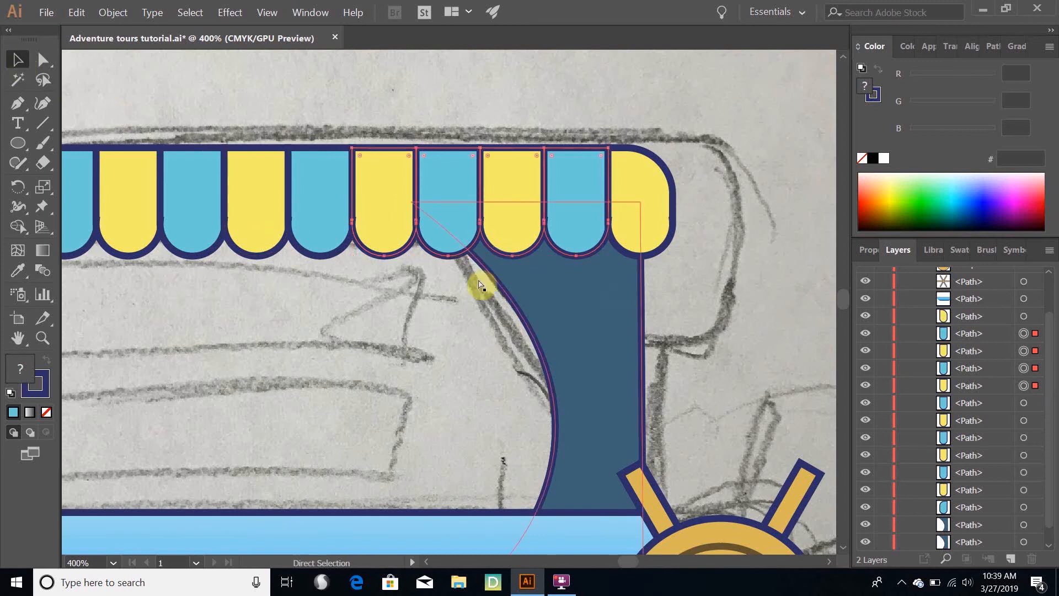
key("a")
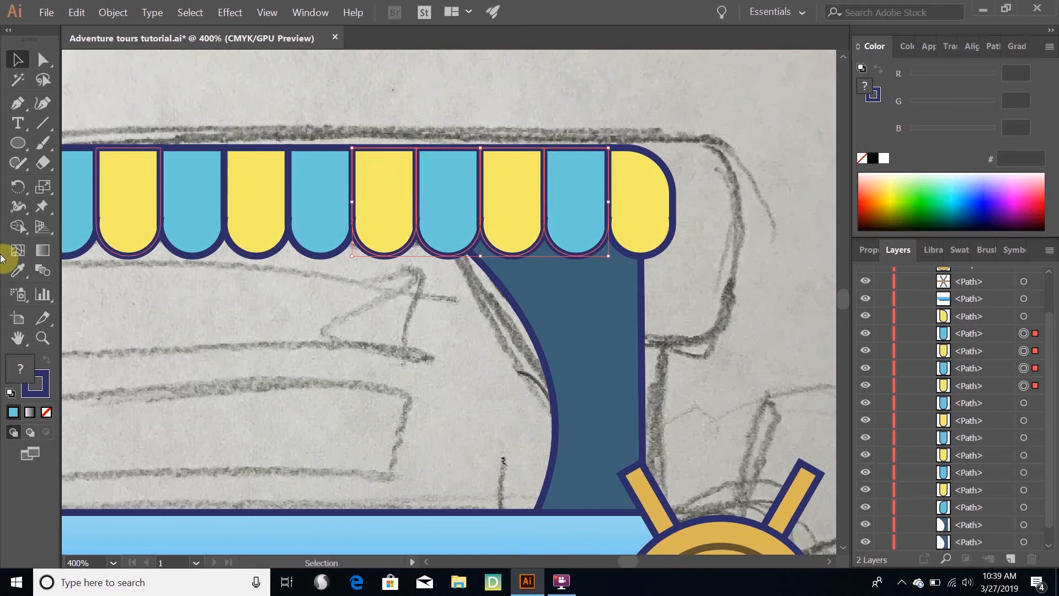
key("v")
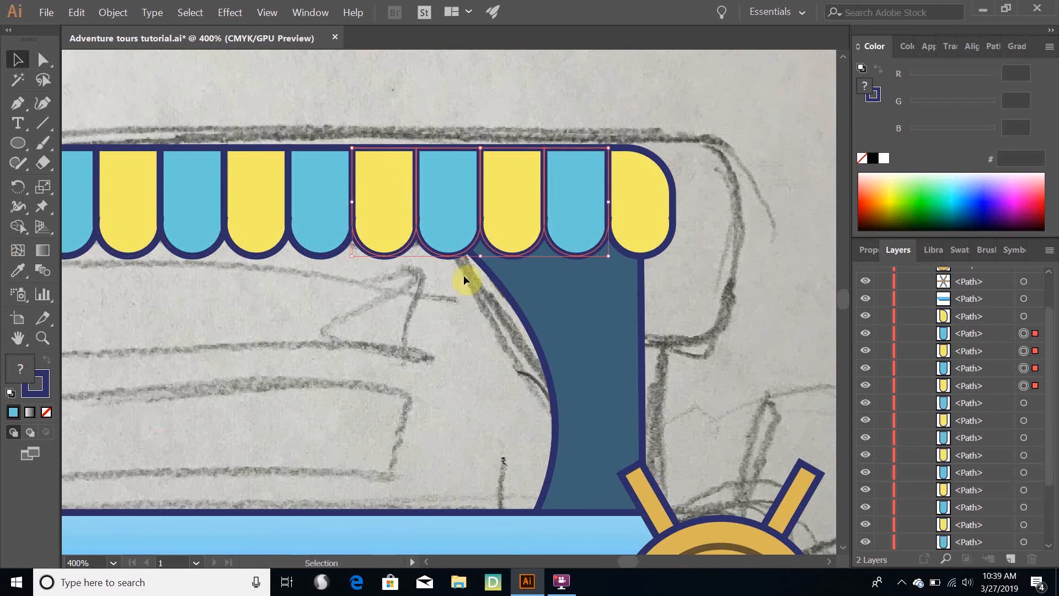
Nudge the four copied stripes down and to the right so their scalloped edge overlaps the upper part of the dark blue support
key("Down")
key("Down")
key("Down")
key("Down")
key("Down")
key("Down")
key("Down")
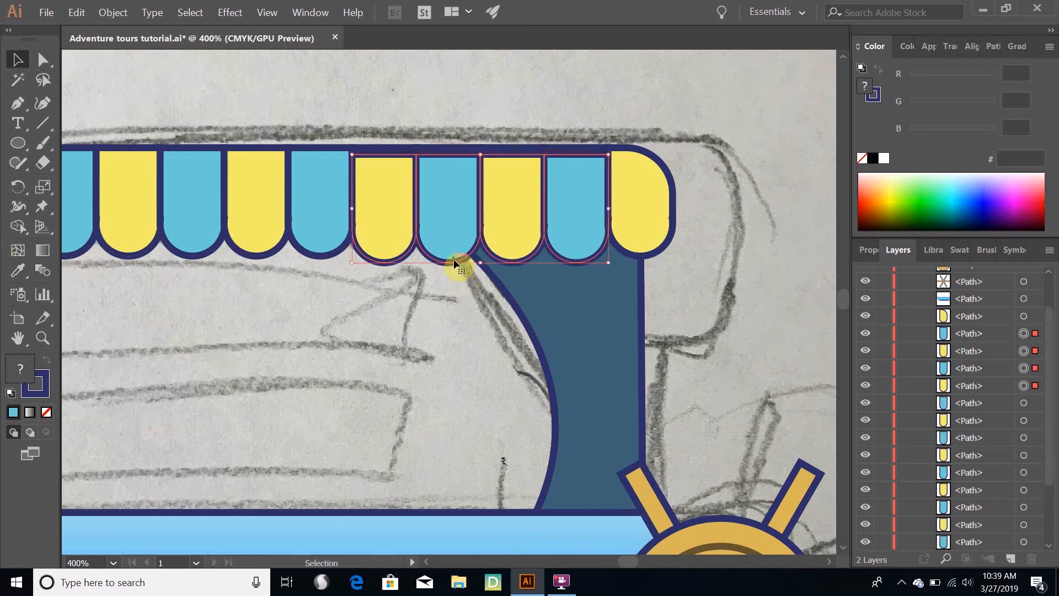
key("Down")
key("Down")
key("Down")
key("Down")
key("Down")
key("Down")
key("Down")
key("Down")
key("Down")
key("Down")
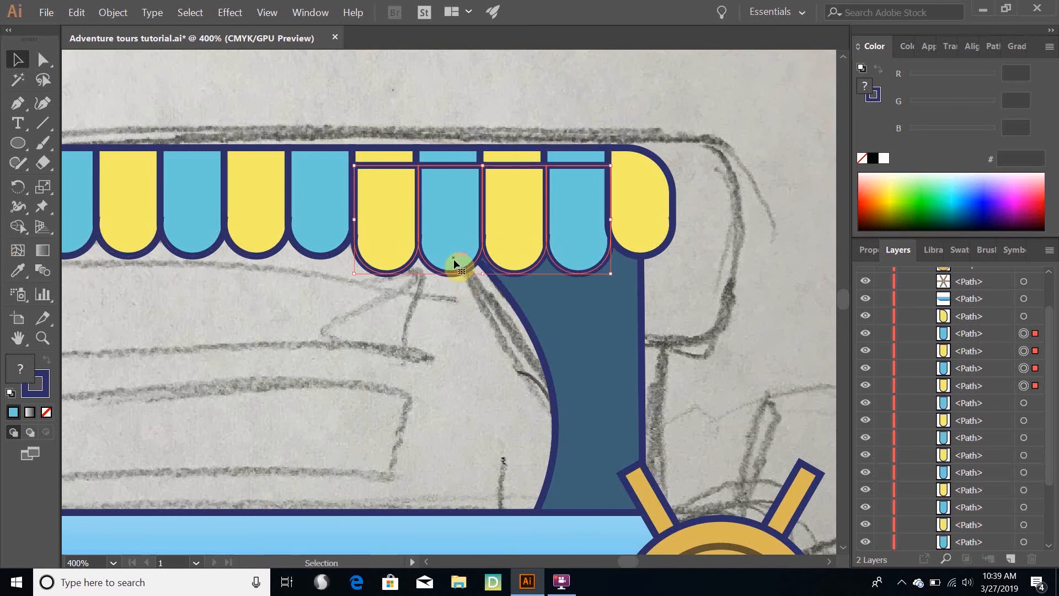
key("Right")
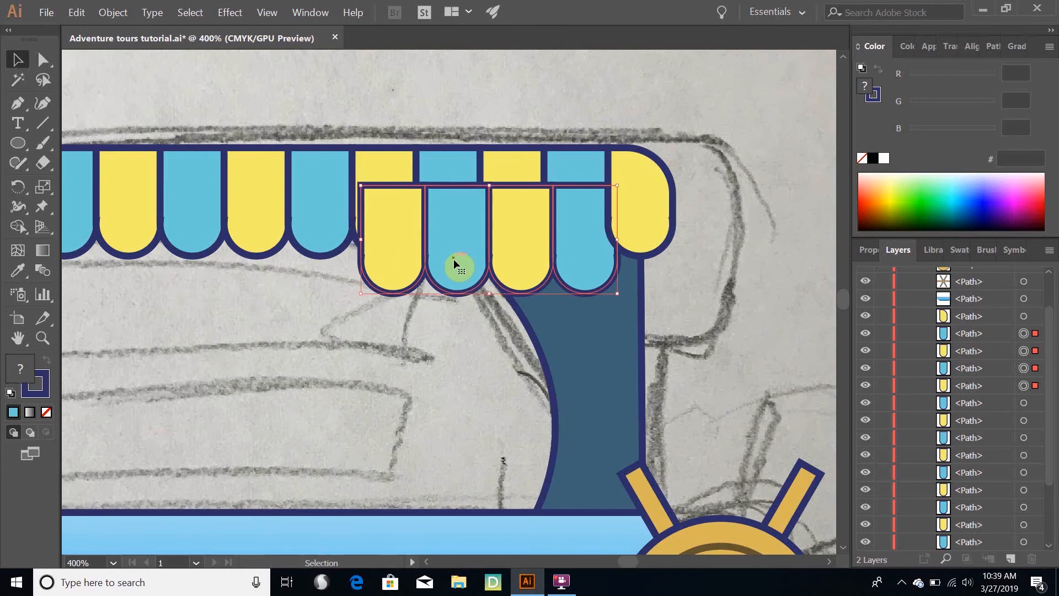
key("Down")
key("Down")
key("Down")
key("Down")
key("Down")
key("Right")
key("Right")
key("Right")
key("Right")
key("Right")
key("Right")
key("Right")
key("Right")
key("Right")
key("Right")
key("Right")
key("Right")
key("Right")
key("Right")
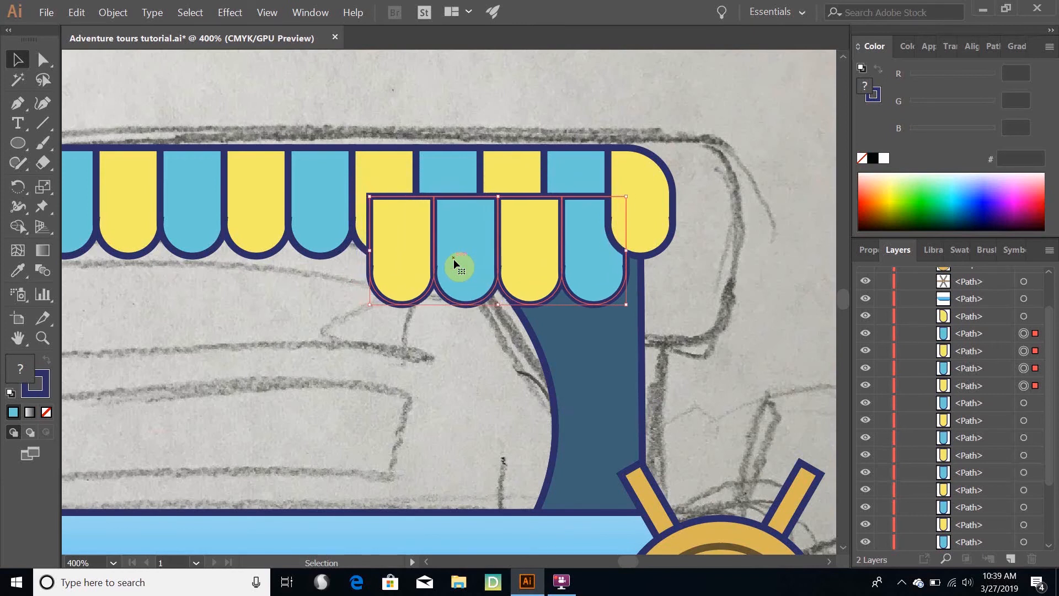
key("Down")
key("Down")
key("Down")
key("Down")
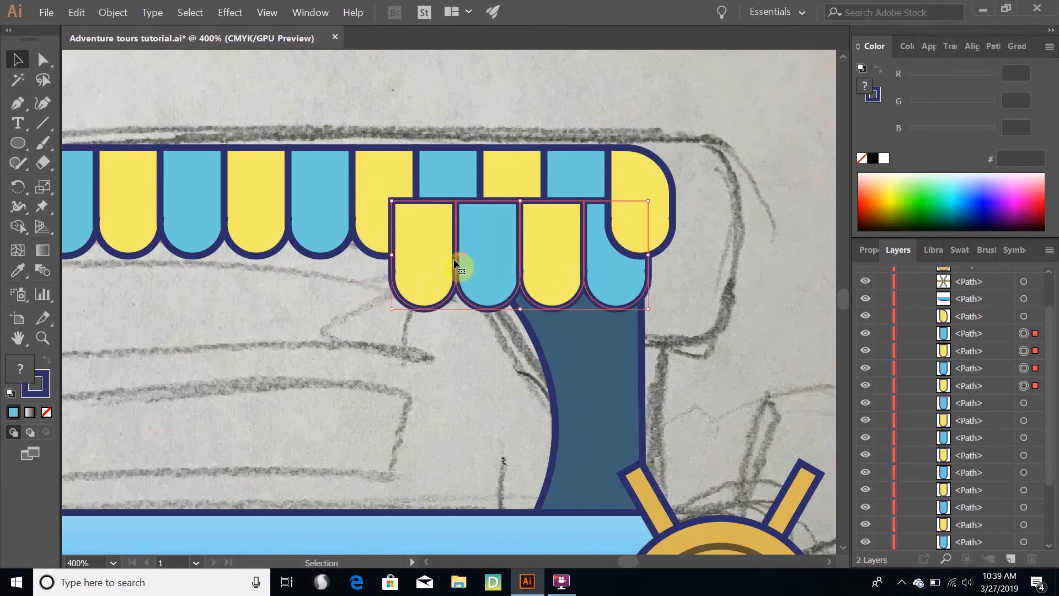
key("Right")
key("Right")
key("Right")
key("Left")
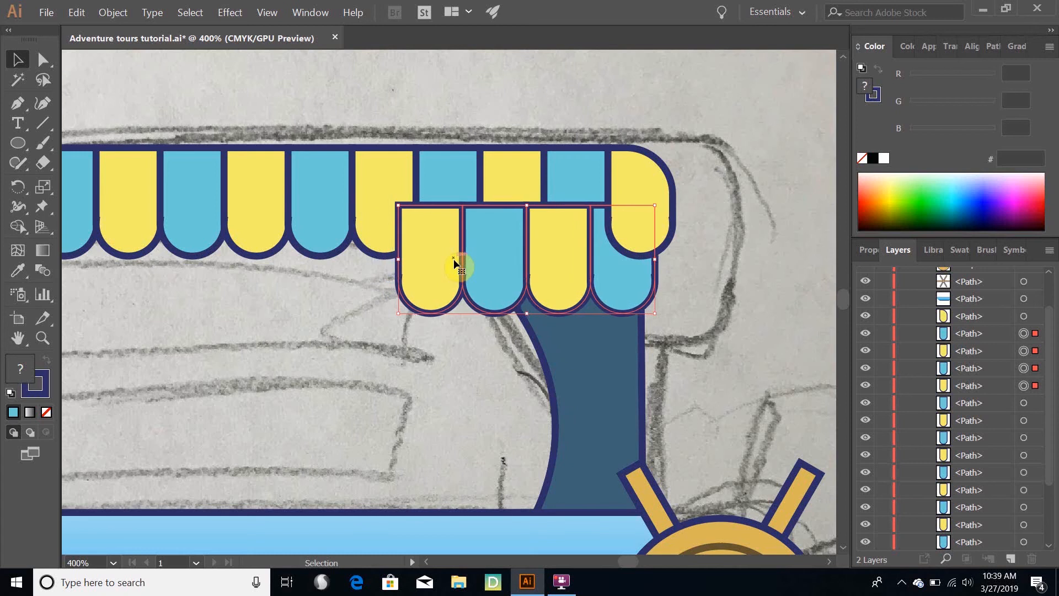
key("Right")
key("Down")
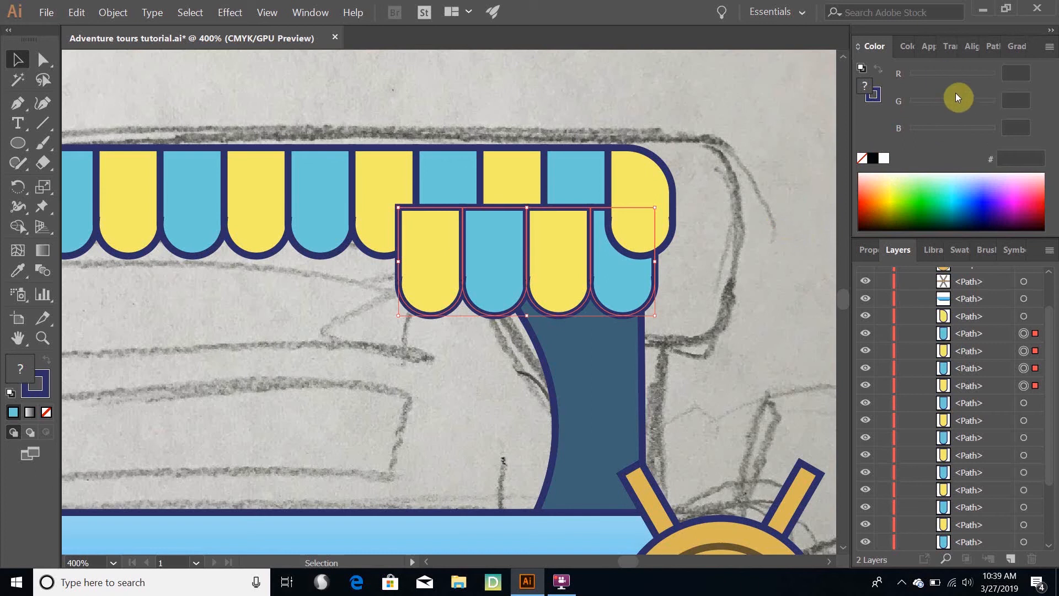
Unite the four copied stripes into a single scalloped shape with Pathfinder
left_click(996, 44)
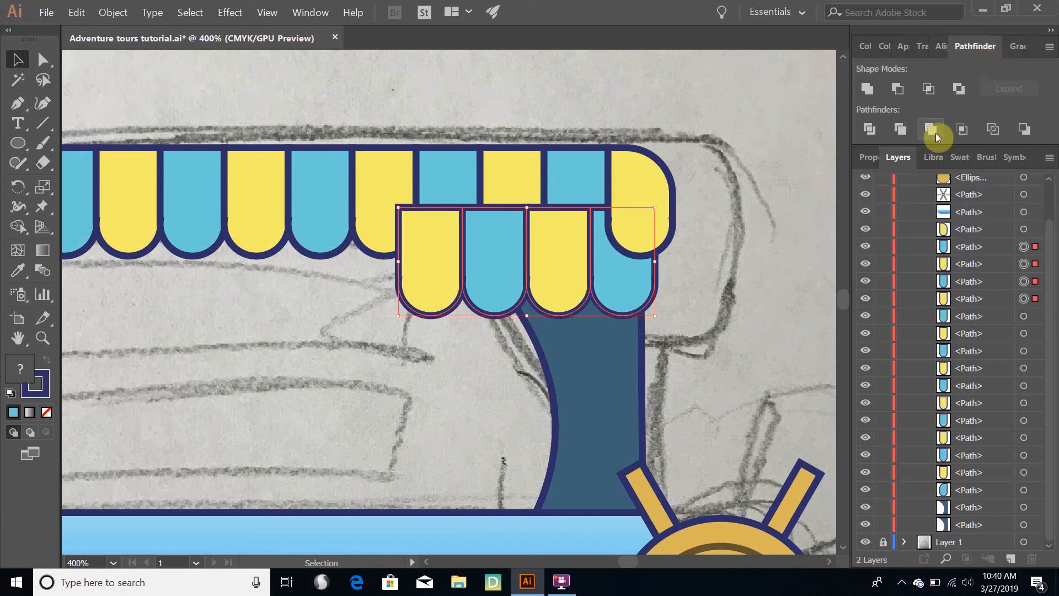
left_click(865, 88)
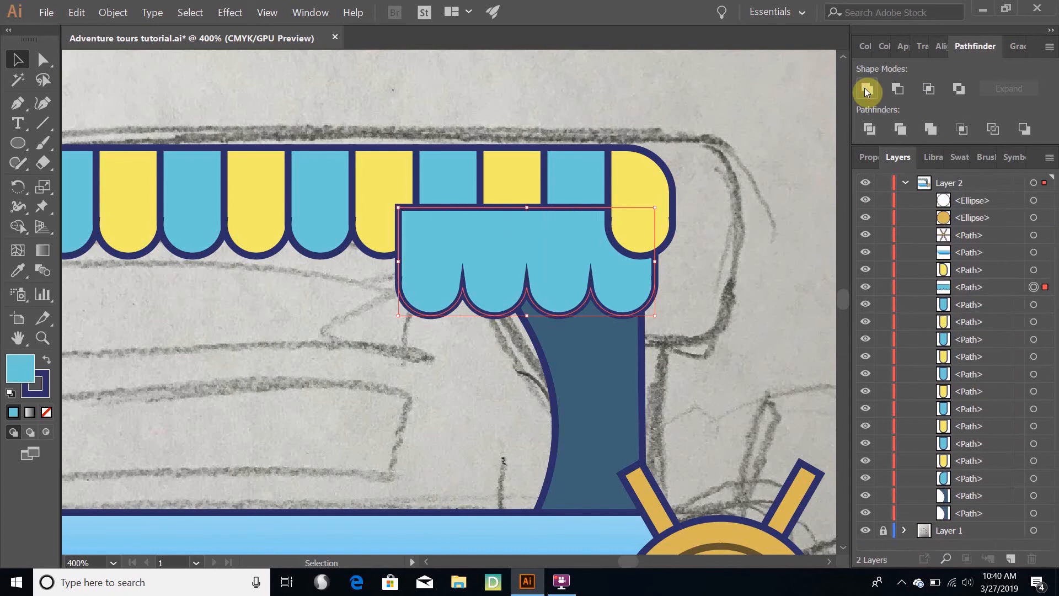
Intersect the scalloped shape with the duplicate of the dark blue support using Pathfinder, keeping only their overlapping area
left_click(591, 366, "shift")
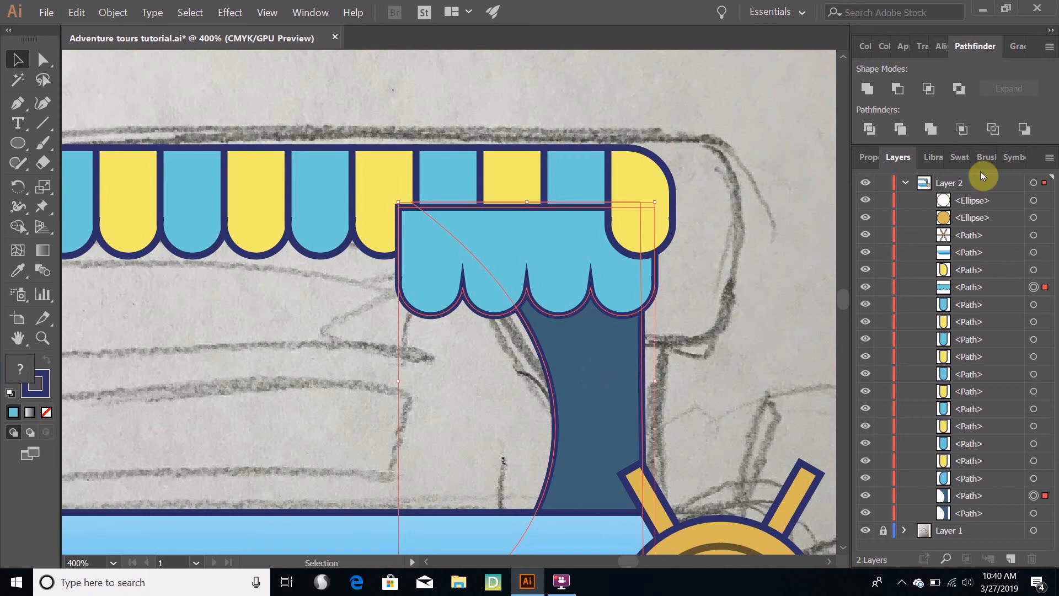
left_click(900, 88)
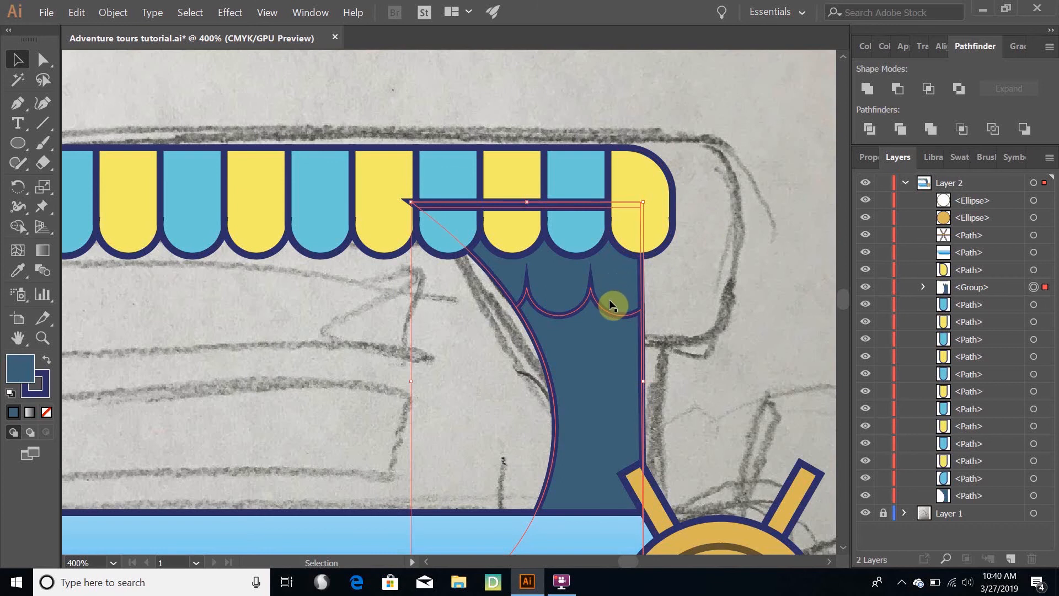
key("ctrl+z")
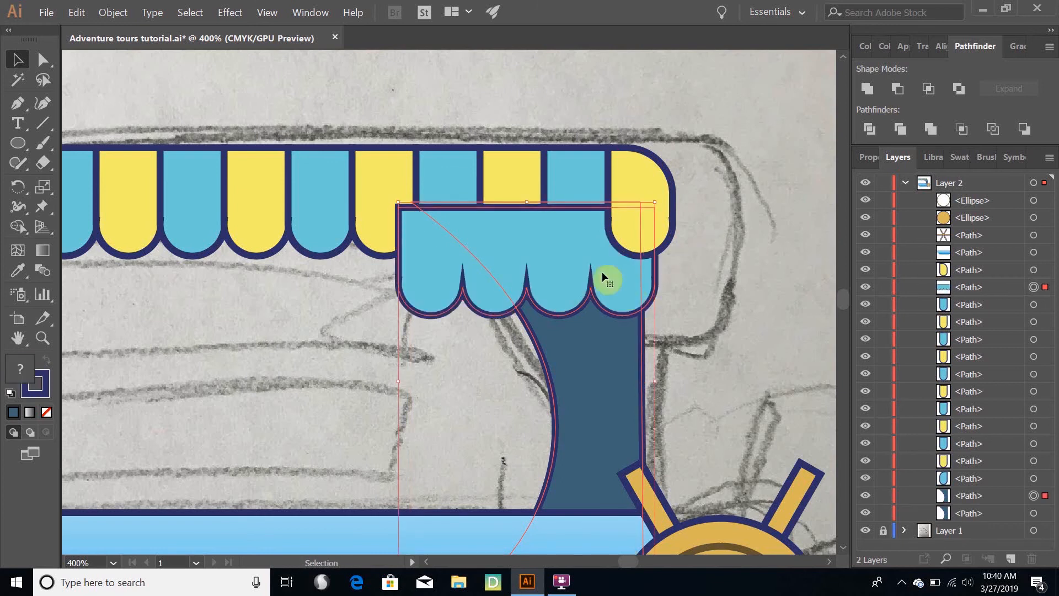
left_click(931, 91)
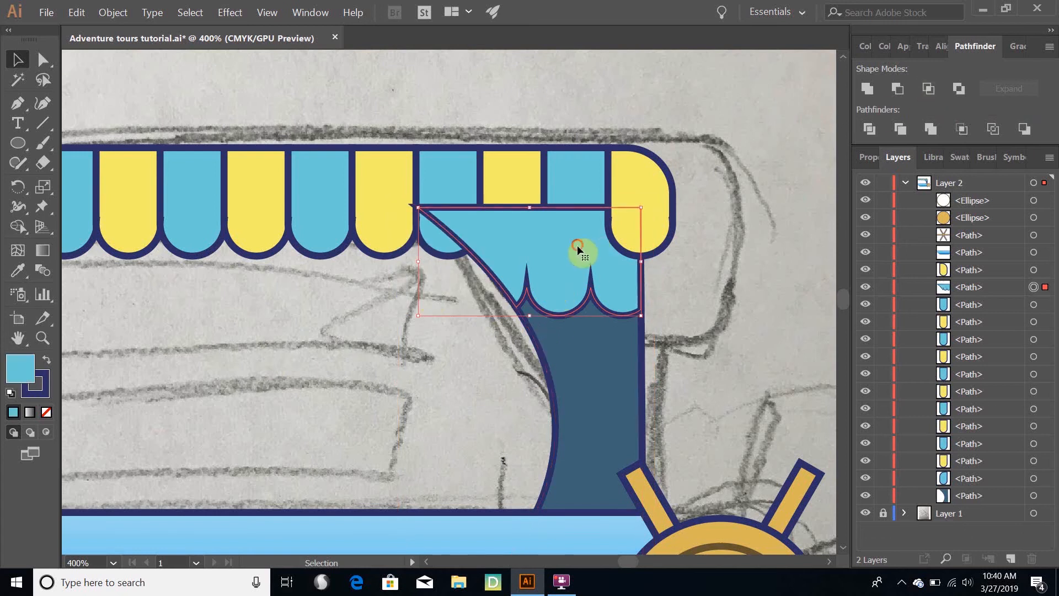
left_click_drag(577, 245, 371, 385)
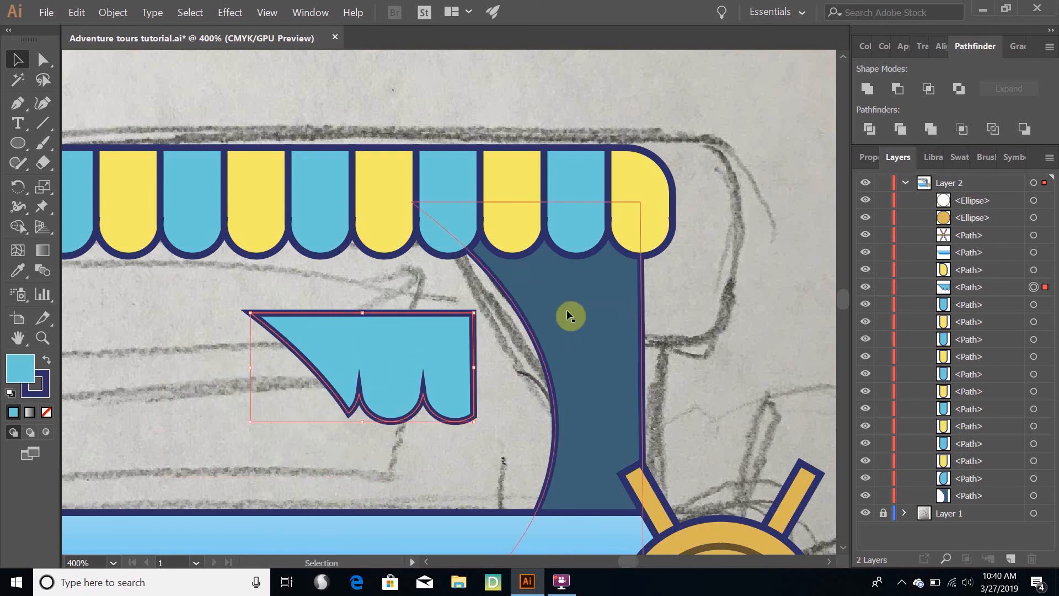
key("ctrl+z")
key("ctrl+z")
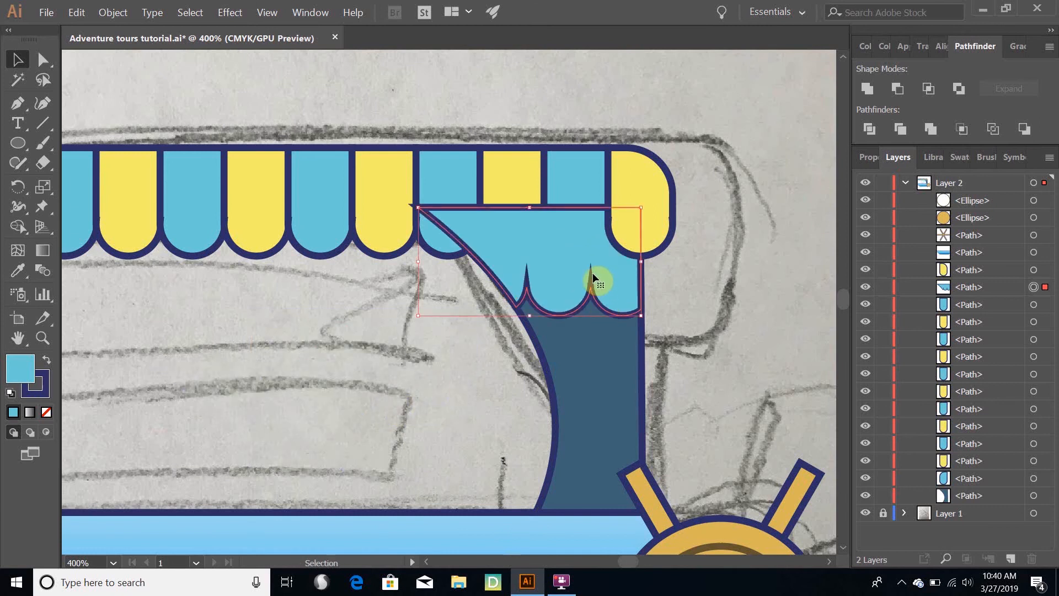
Remove the outline from the intersected scalloped shape and set its fill to a very dark blue, about 153E4C
left_click(43, 393)
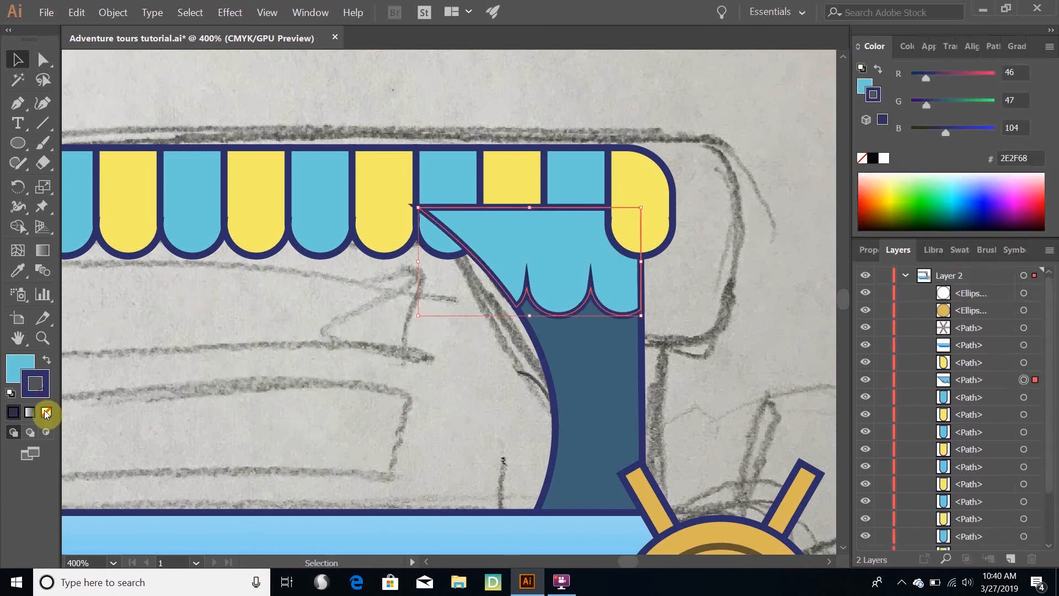
left_click(46, 412)
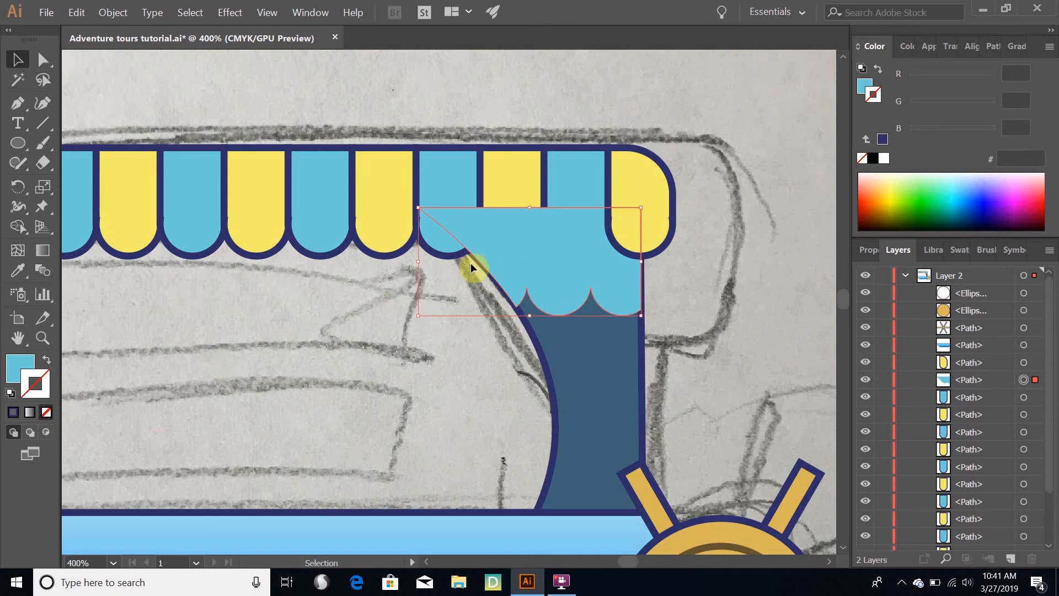
left_click(15, 371)
double_click(15, 371)
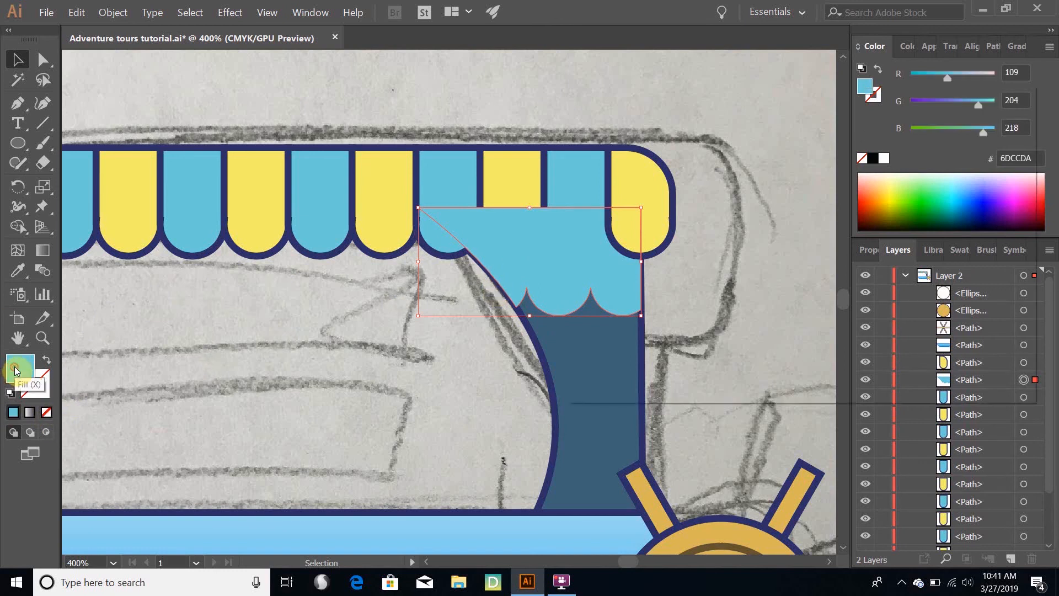
left_click_drag(700, 220, 700, 237)
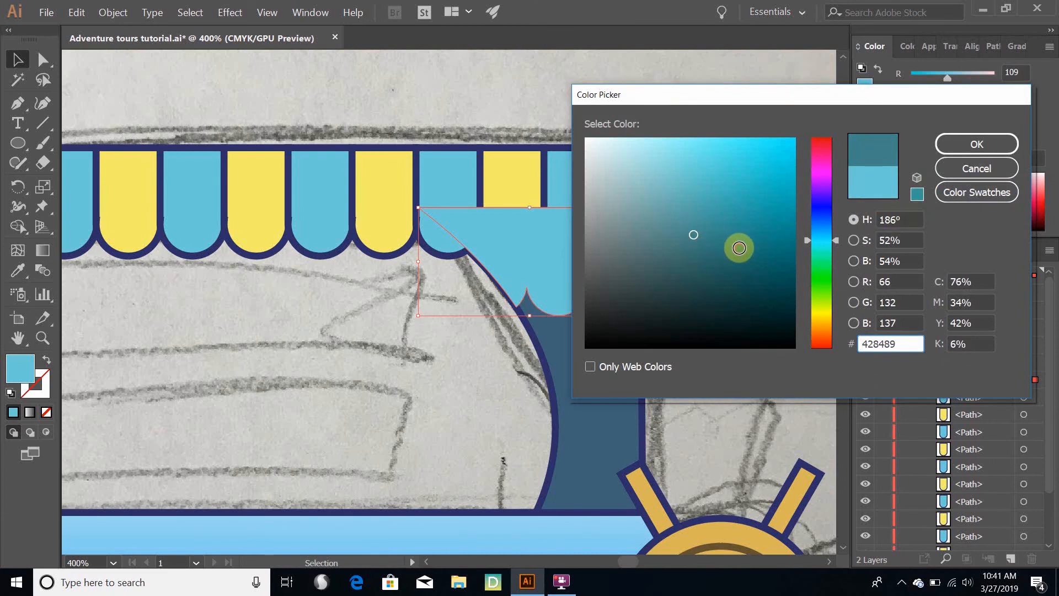
mouse_move(738, 246)
left_mouse_down()
mouse_move(757, 279)
mouse_move(748, 292)
left_mouse_up()
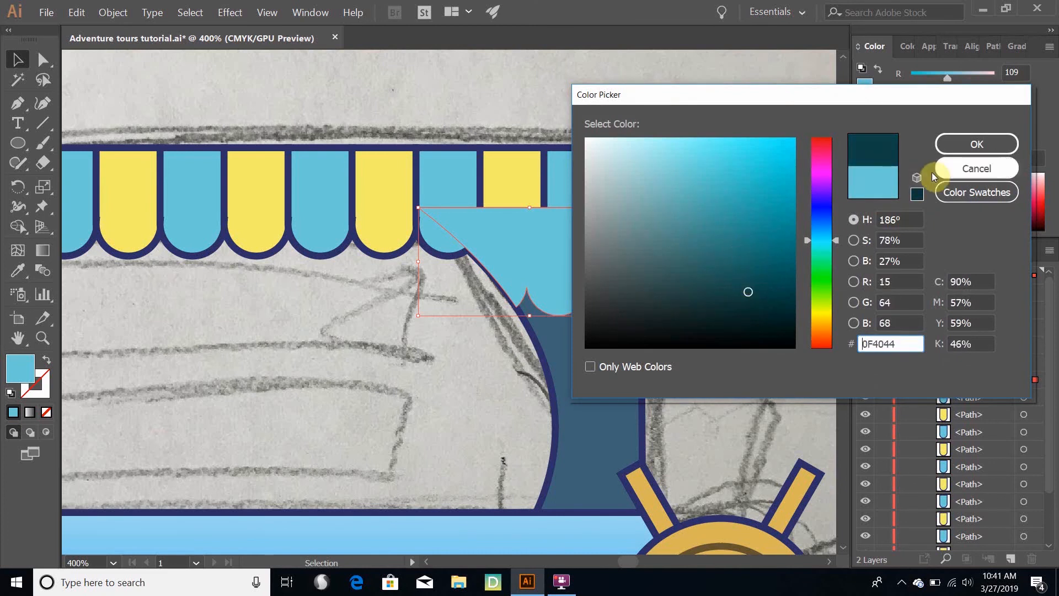
left_click(736, 286)
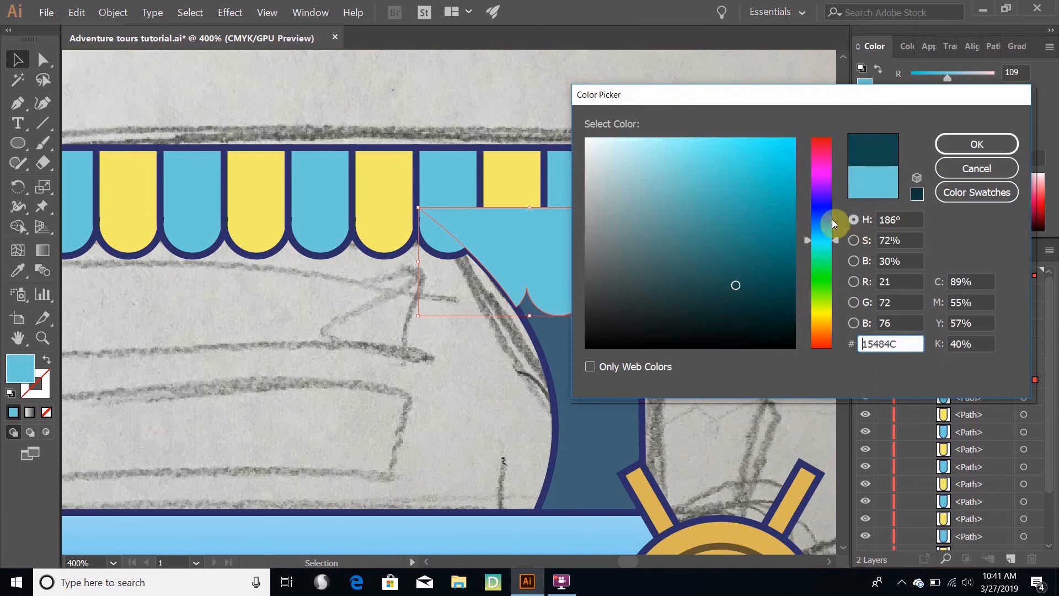
left_click(826, 233)
left_click(968, 143)
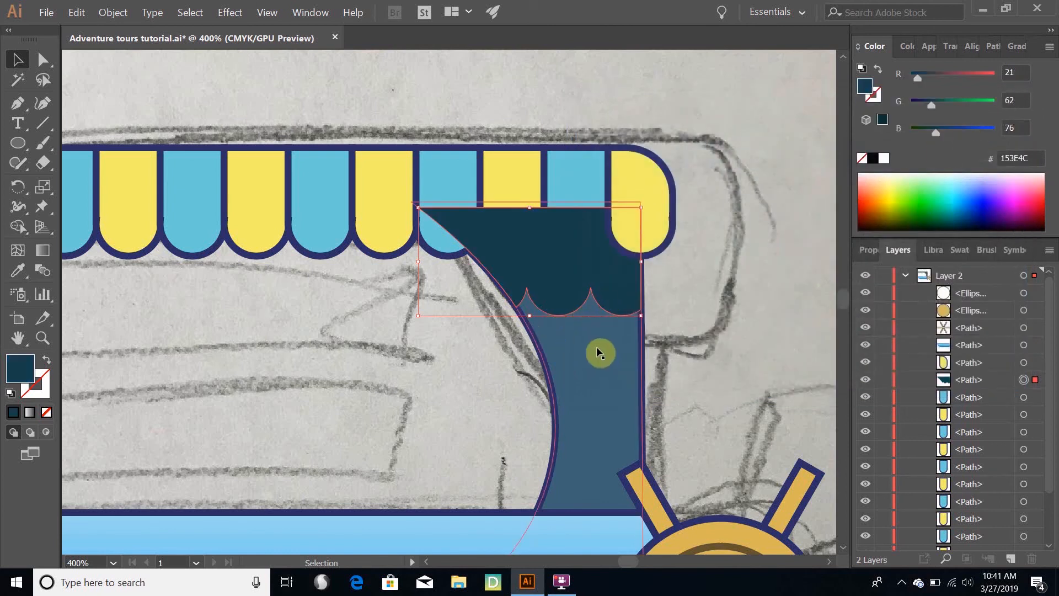
Move the scalloped shadow's path down Layer 2's stack to just above the support, behind the awning stripes, and deselect it
left_click_drag(994, 385, 974, 516)
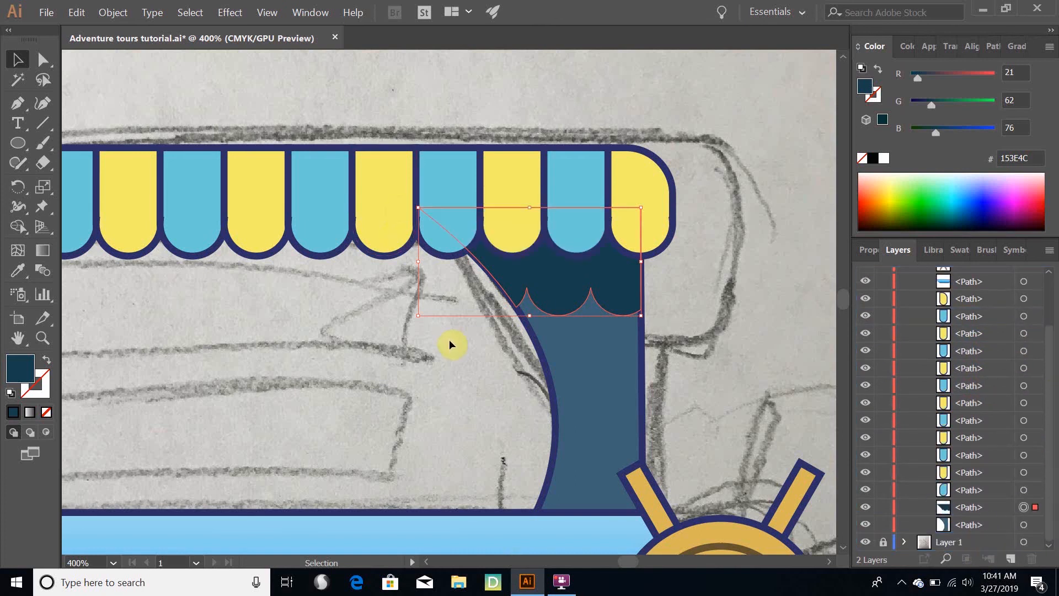
left_click(452, 372)
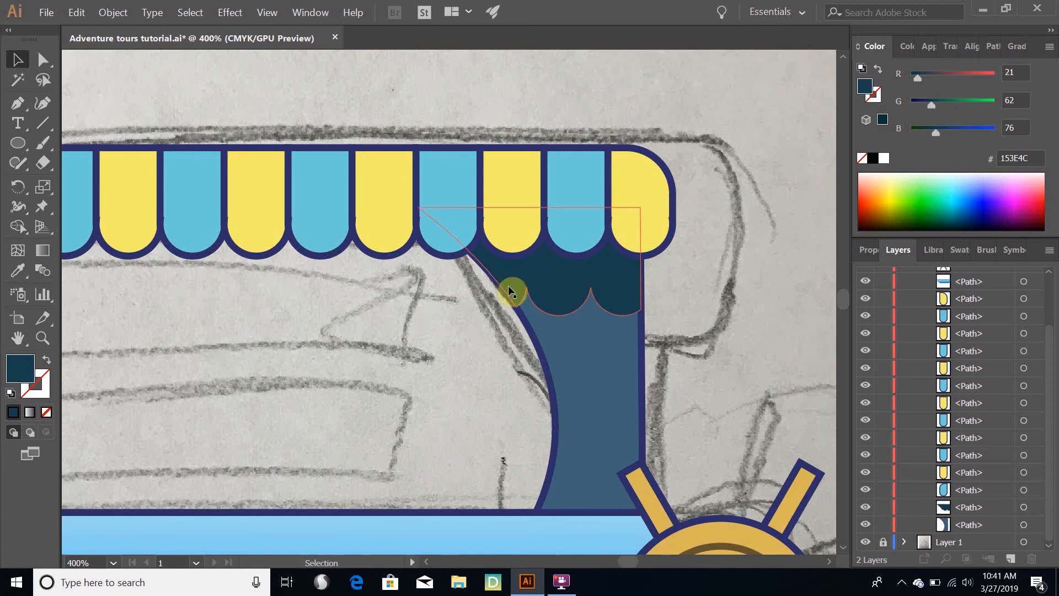
left_click(600, 375)
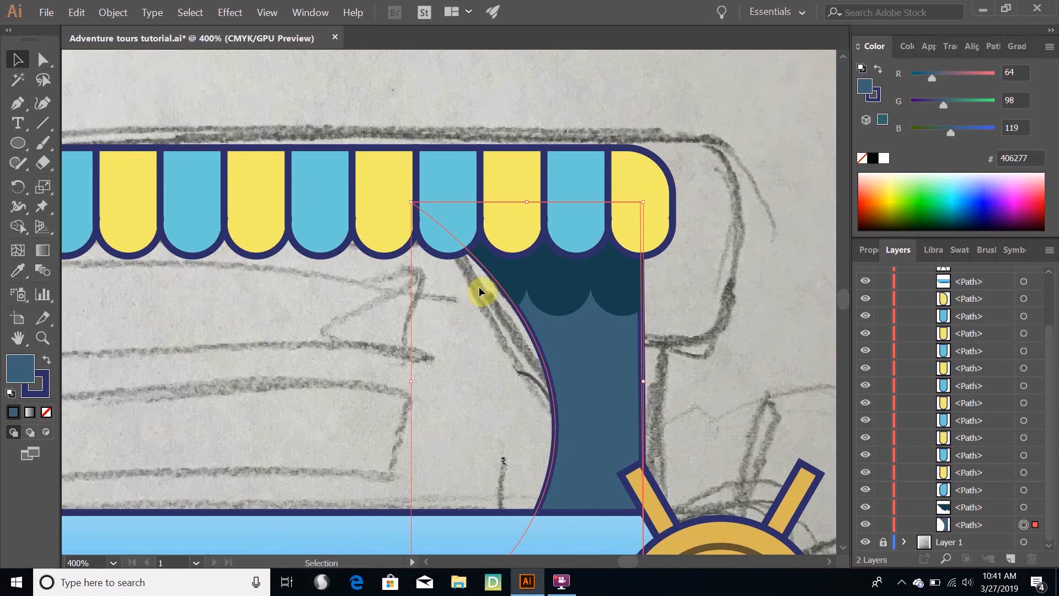
Narrow the scalloped shadow slightly from both sides and nudge it right so it fits inside the support's navy outline
left_click(550, 285)
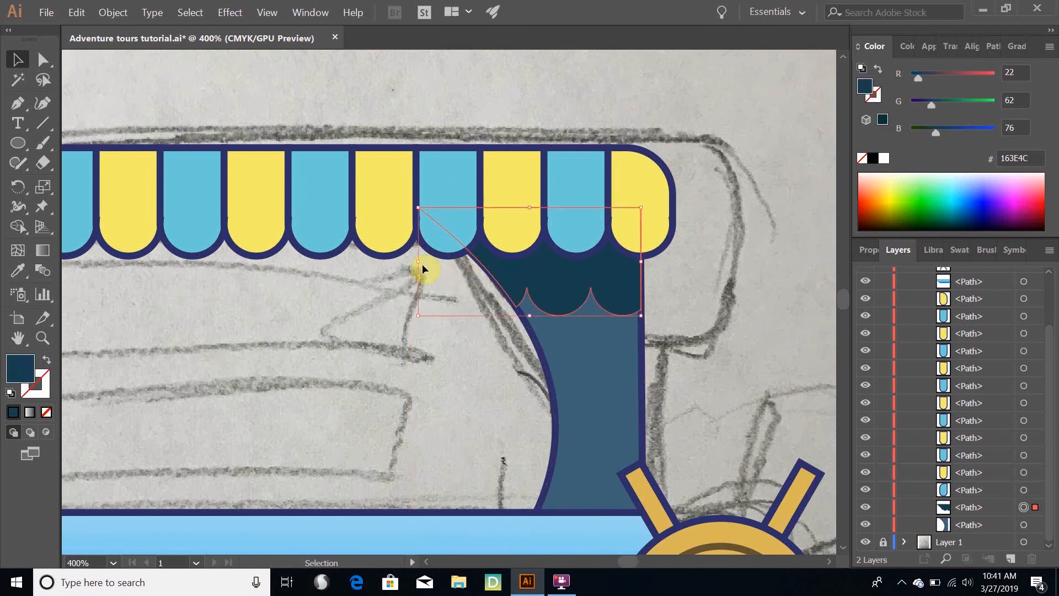
left_click_drag(419, 263, 423, 262)
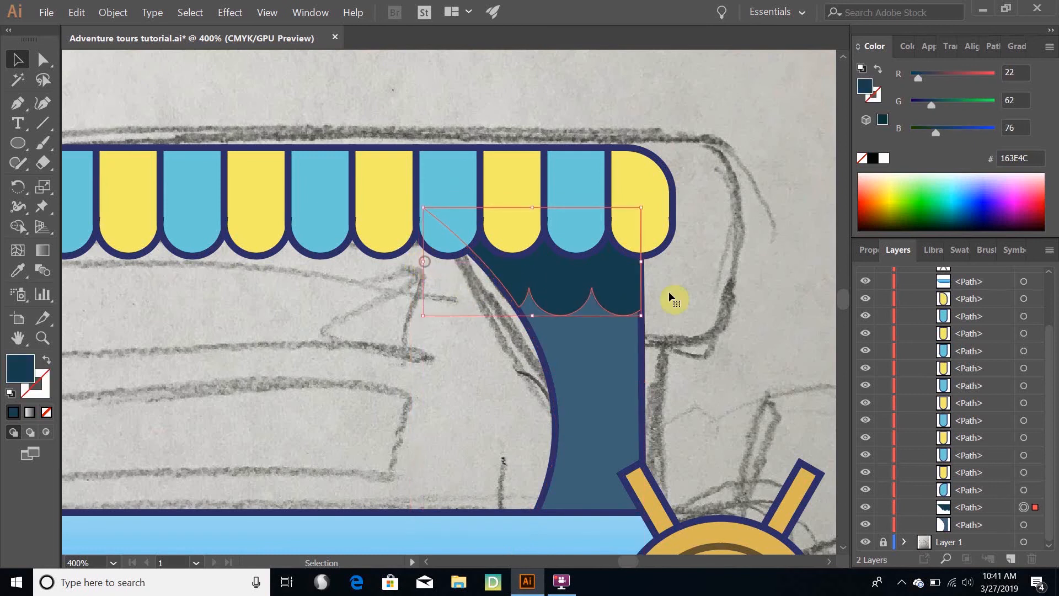
left_click_drag(642, 262, 637, 262)
left_click(680, 302)
left_click(608, 288)
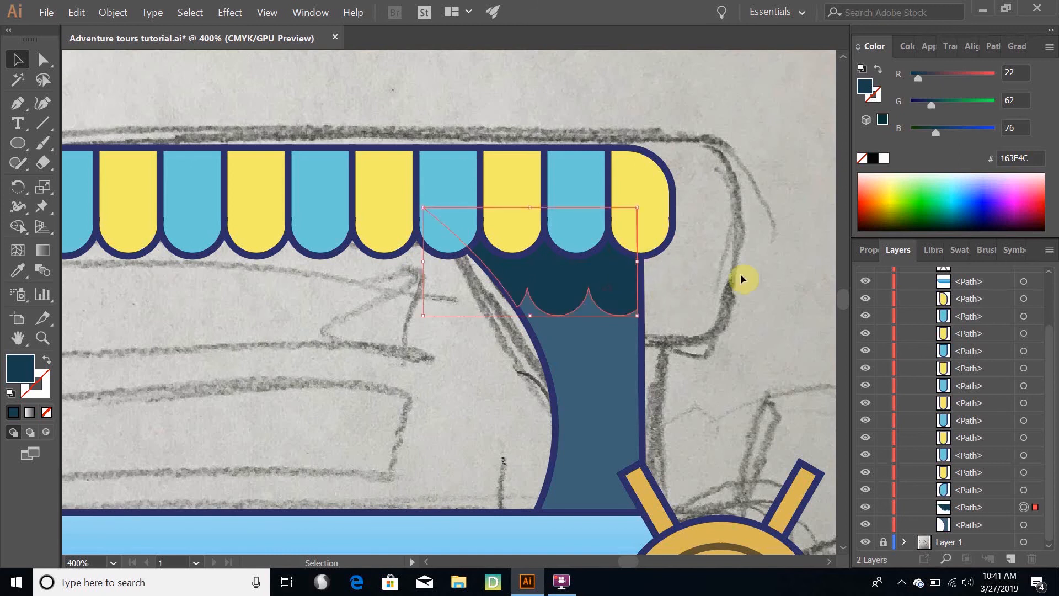
key("Right")
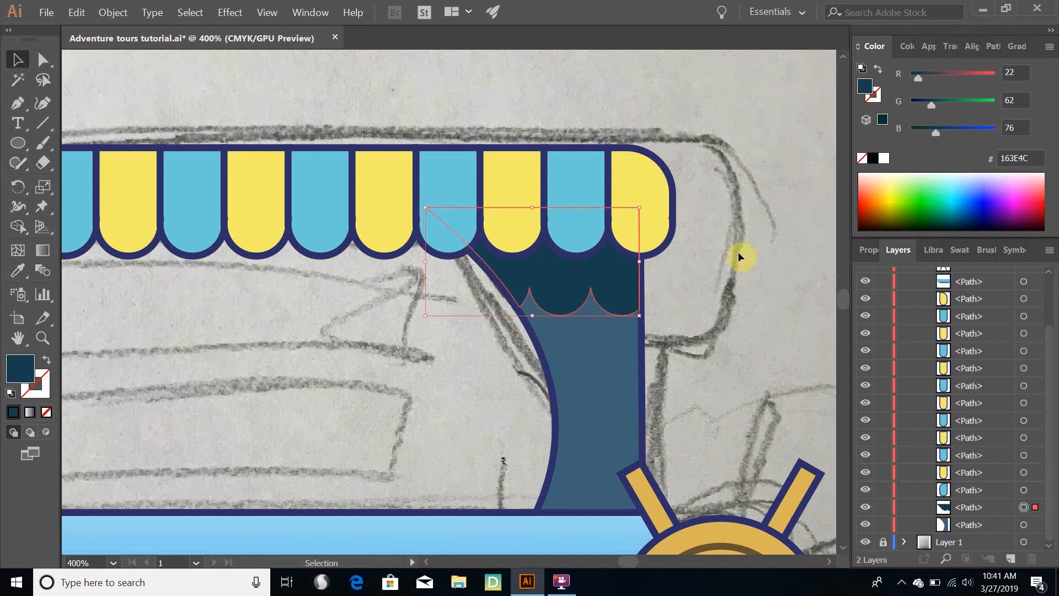
Deselect the scalloped shadow and save the illustration
left_click(785, 333)
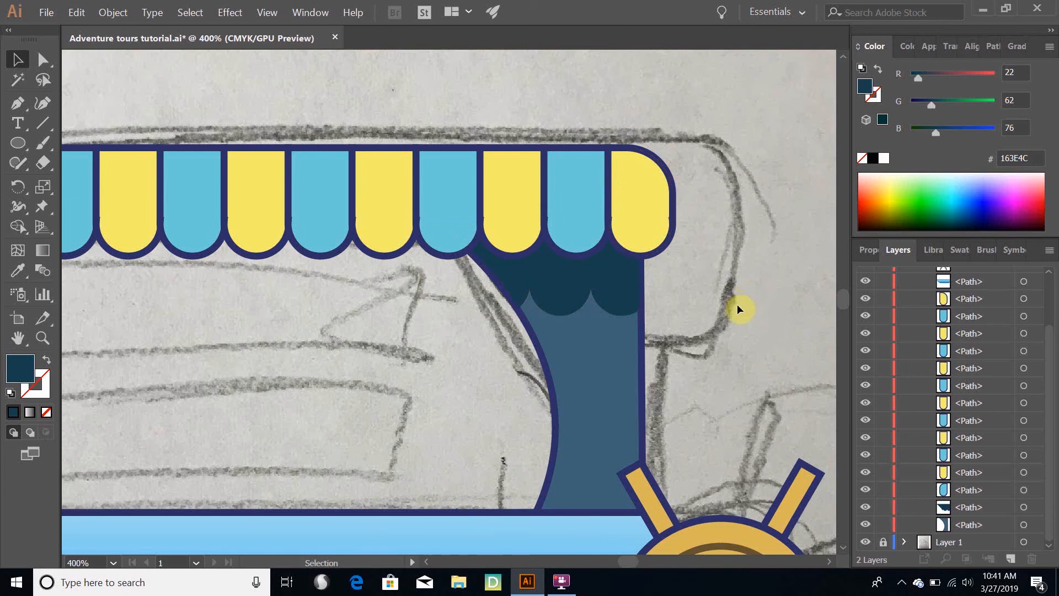
scroll(733, 307, "down", 3)
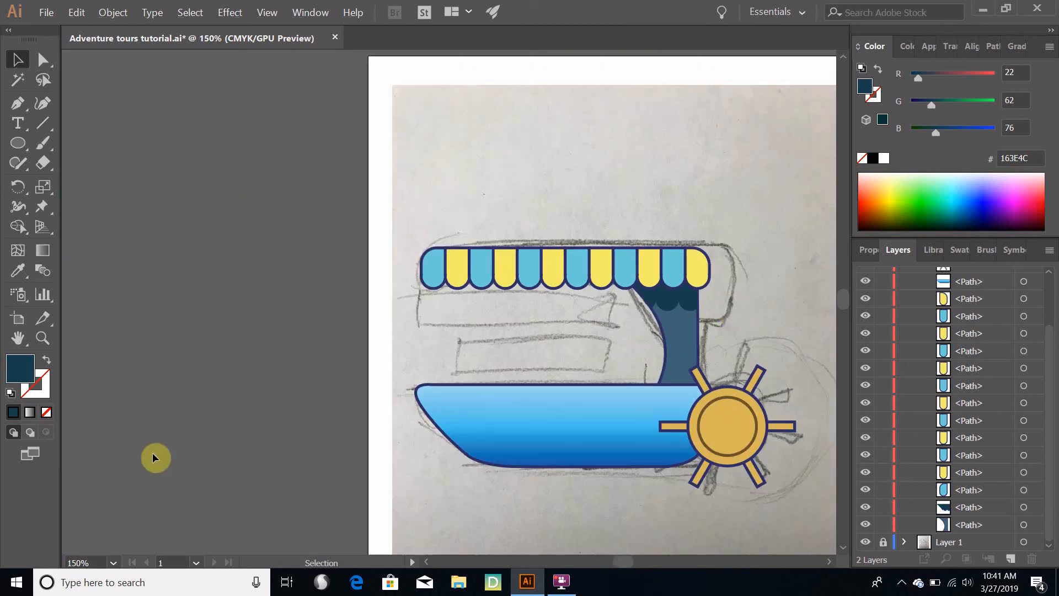
left_click(48, 12)
left_click(68, 112)
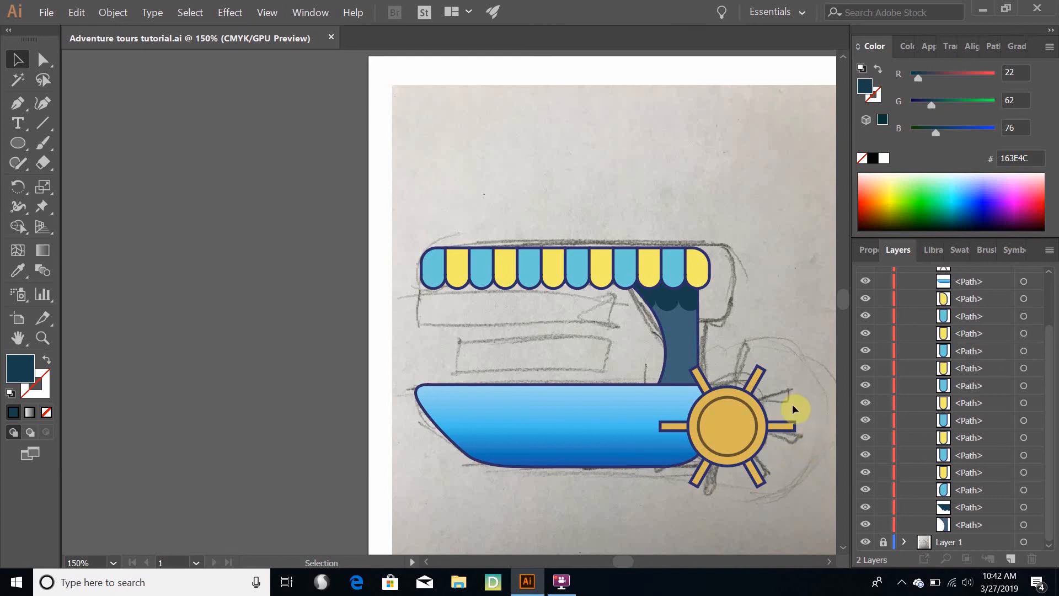
Collapse Layer 2, lock it and hide it, leaving the pencil sketch exposed
scroll(799, 400, "down", 5)
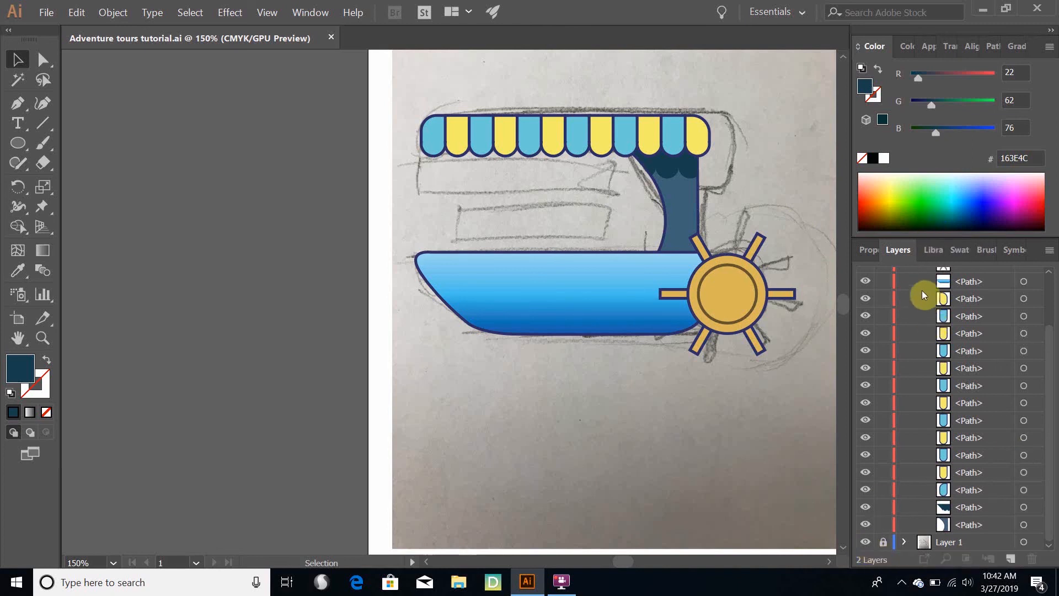
scroll(895, 292, "up", 3)
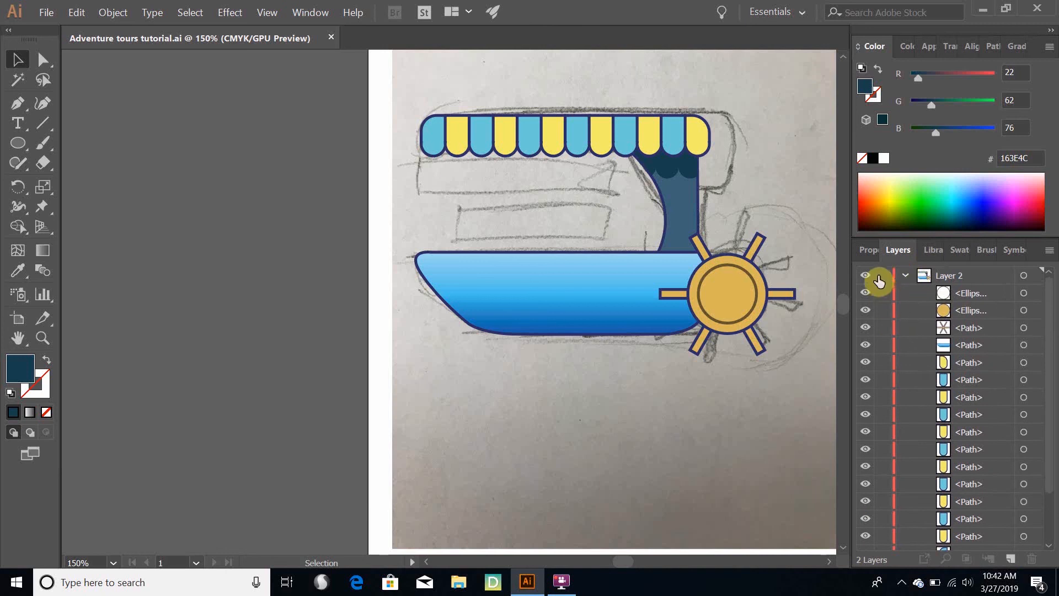
left_click(906, 276)
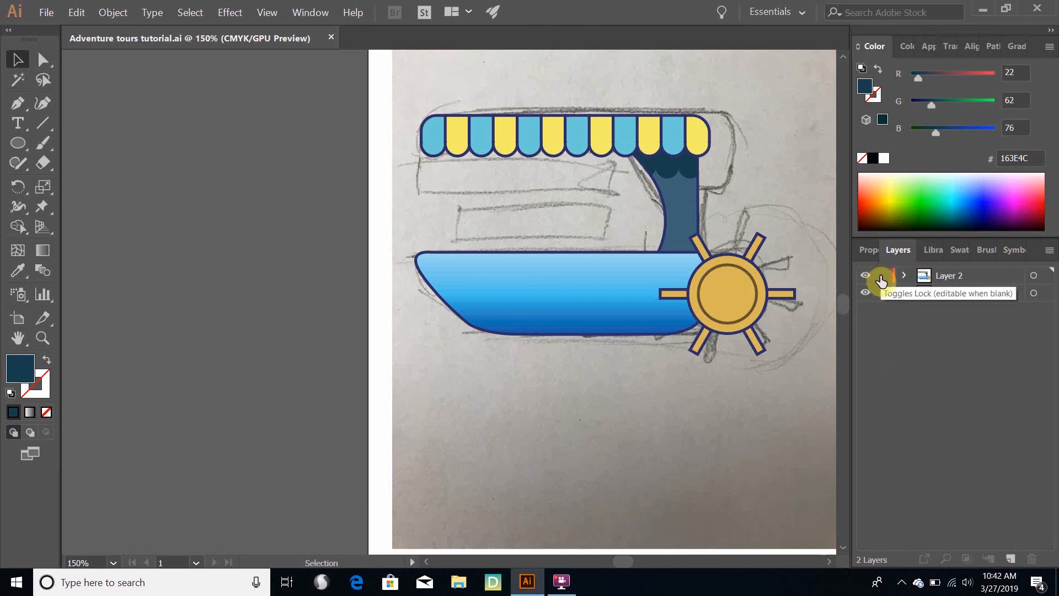
left_click(881, 278)
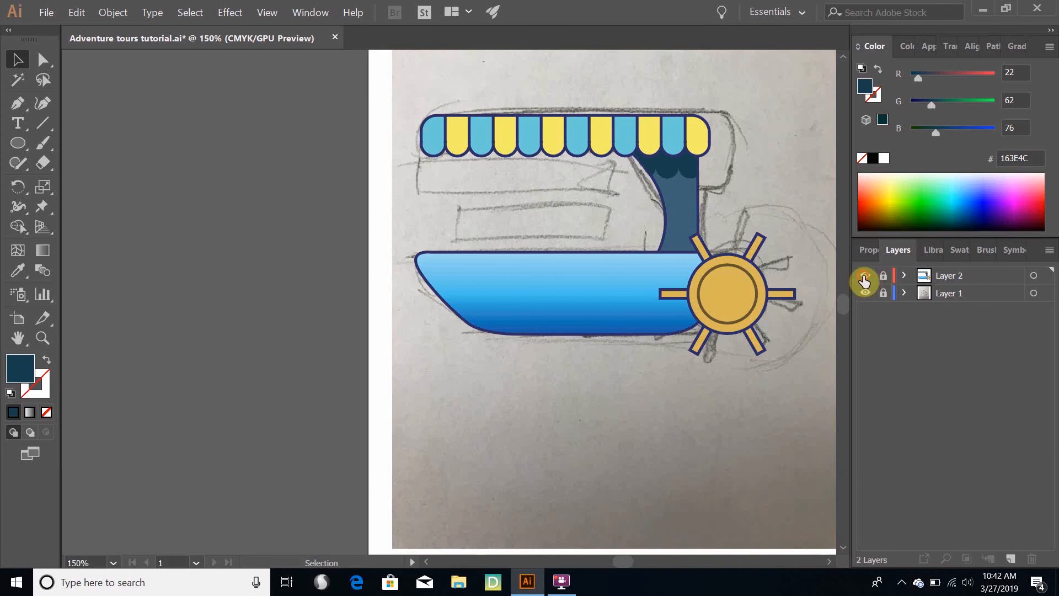
left_click(864, 278)
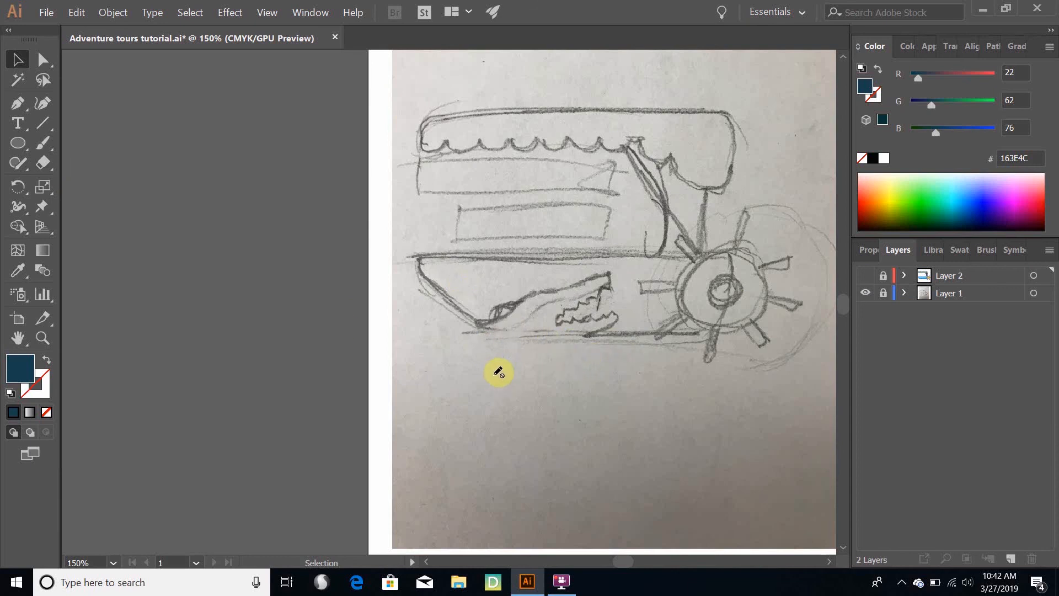
Add a new layer above Layer 2 for tracing the sketched crocodile head on the hull
left_click(12, 105)
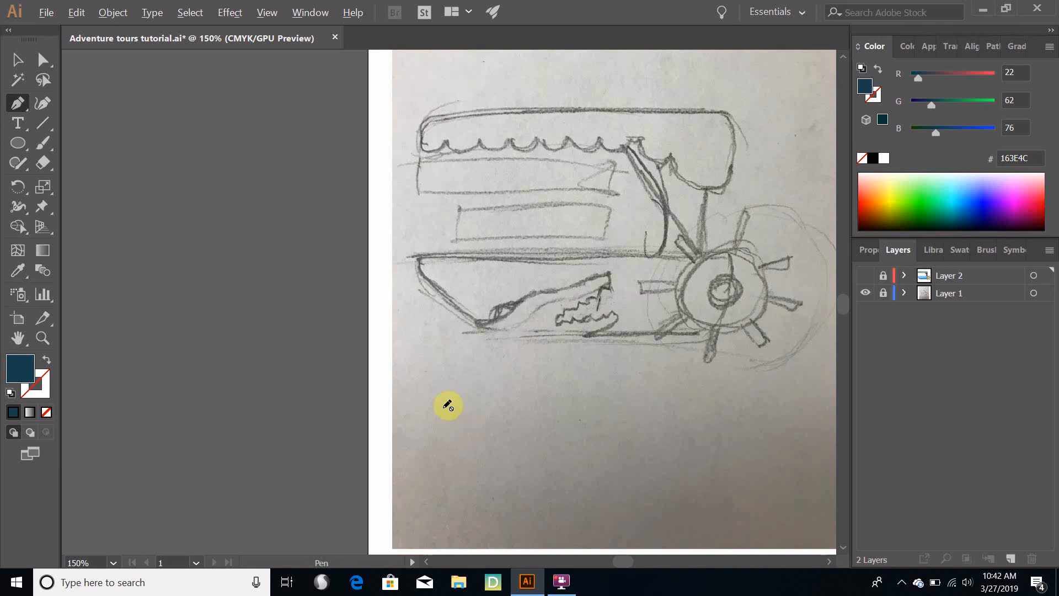
scroll(533, 369, "up", 1)
scroll(524, 364, "up", 3)
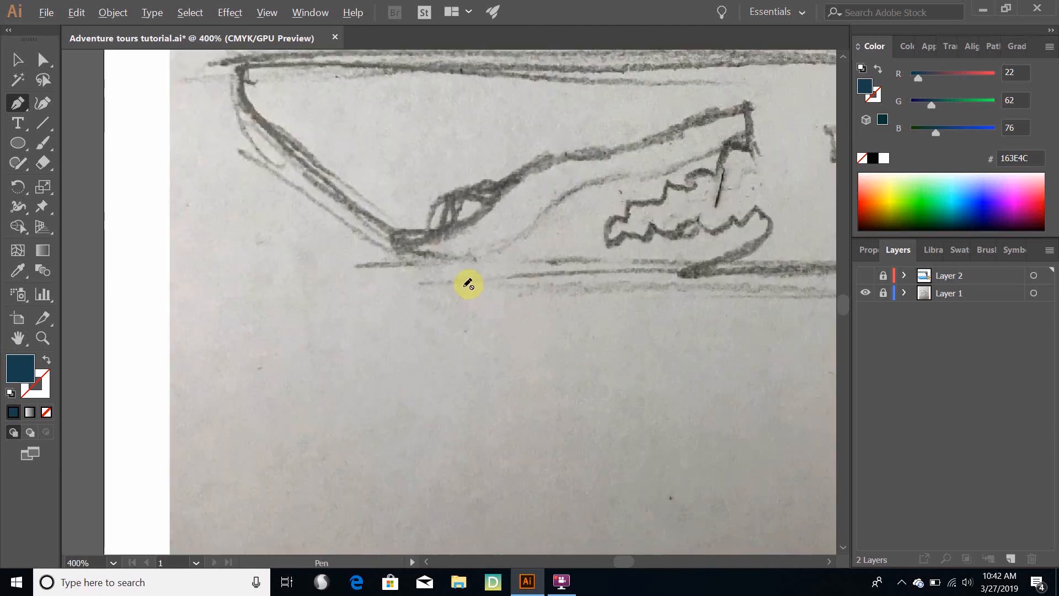
scroll(471, 279, "up", 2)
left_click_drag(475, 218, 386, 349)
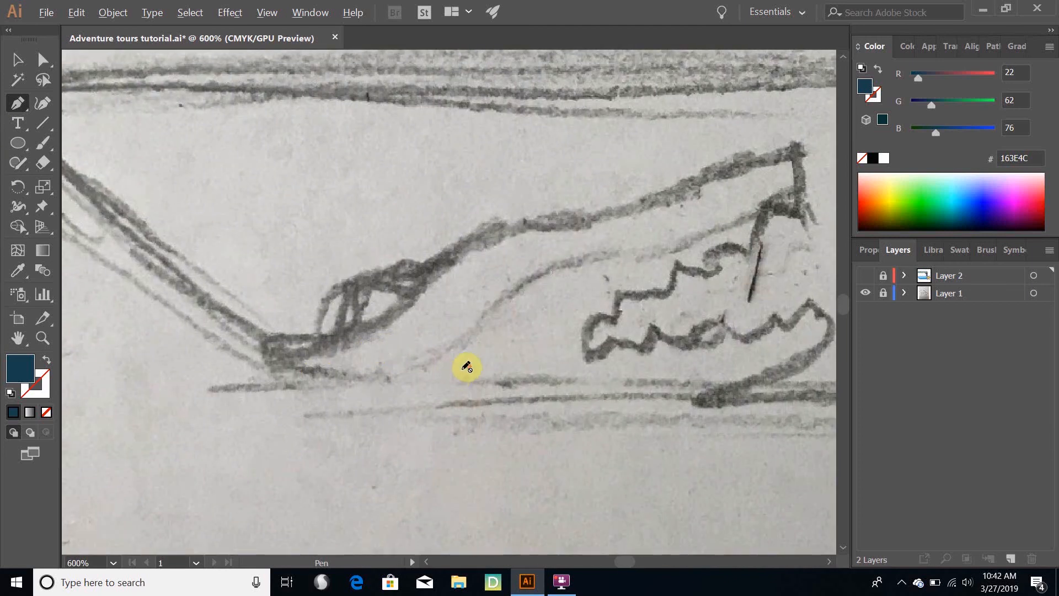
scroll(466, 367, "down", 3)
scroll(466, 367, "up", 4)
scroll(467, 367, "down", 3)
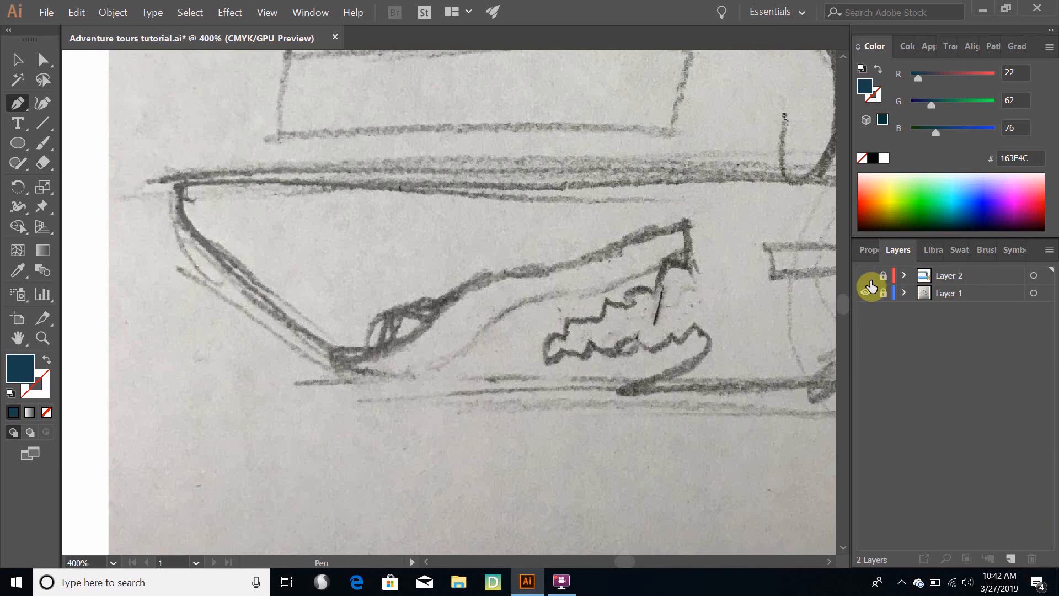
left_click(1013, 560)
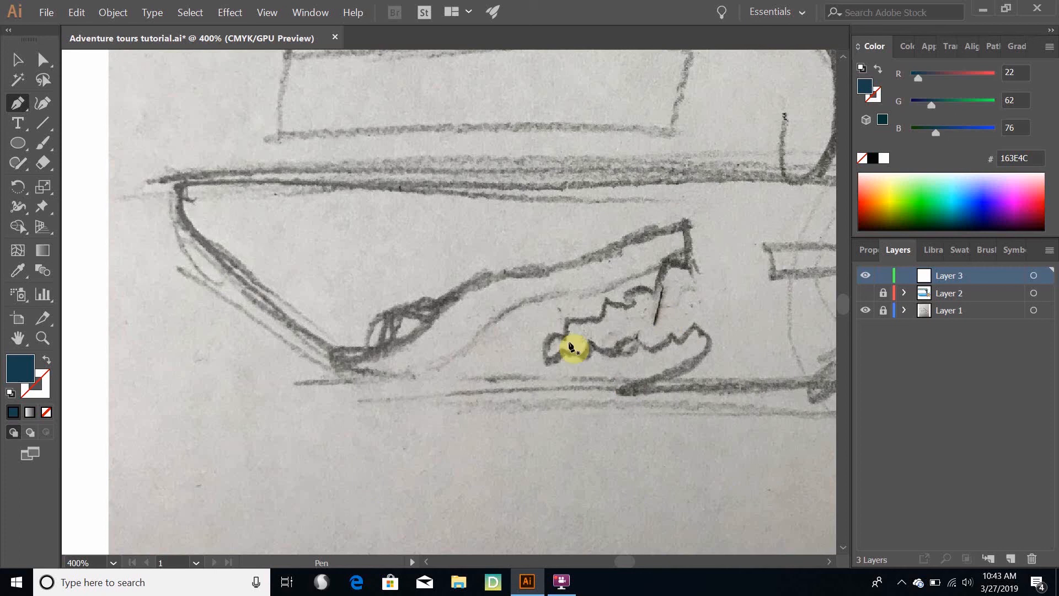
Start a Pen path with a long base line below the sketched hull and straight segments up to the back of the crocodile's head
left_click(564, 515)
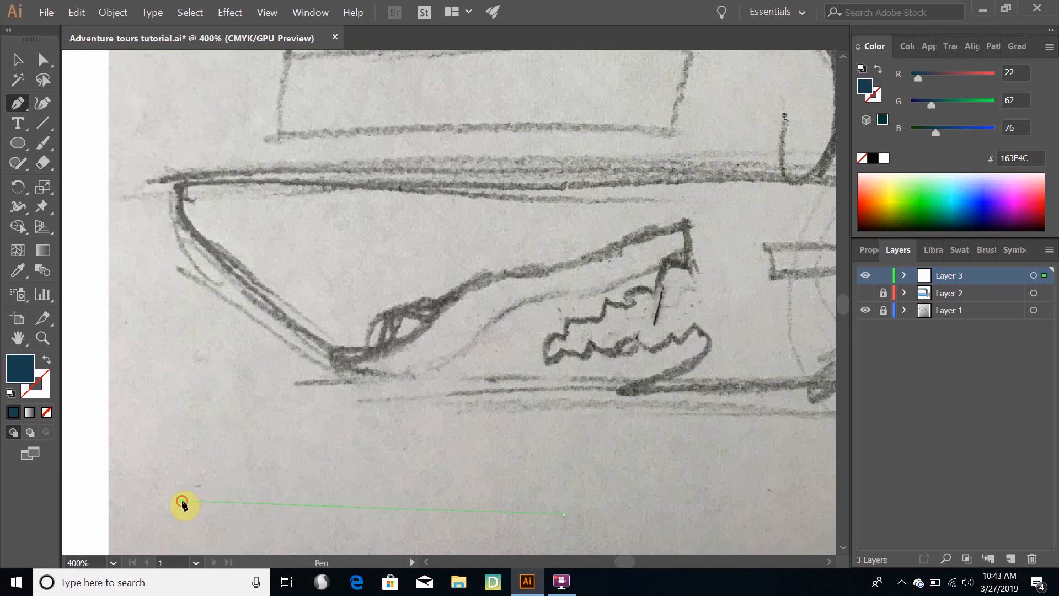
left_click(182, 502)
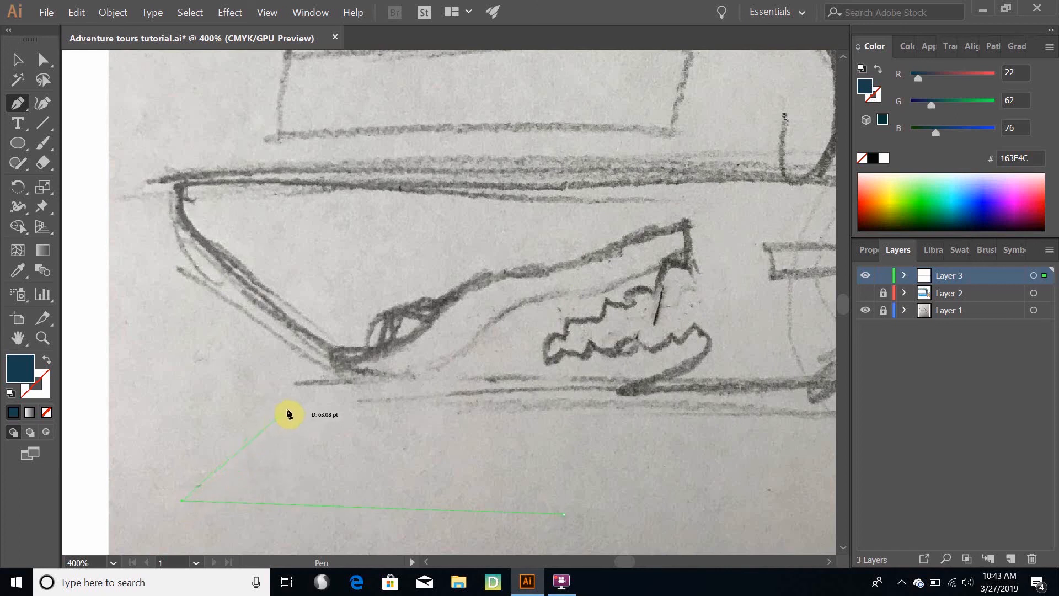
left_click(303, 399)
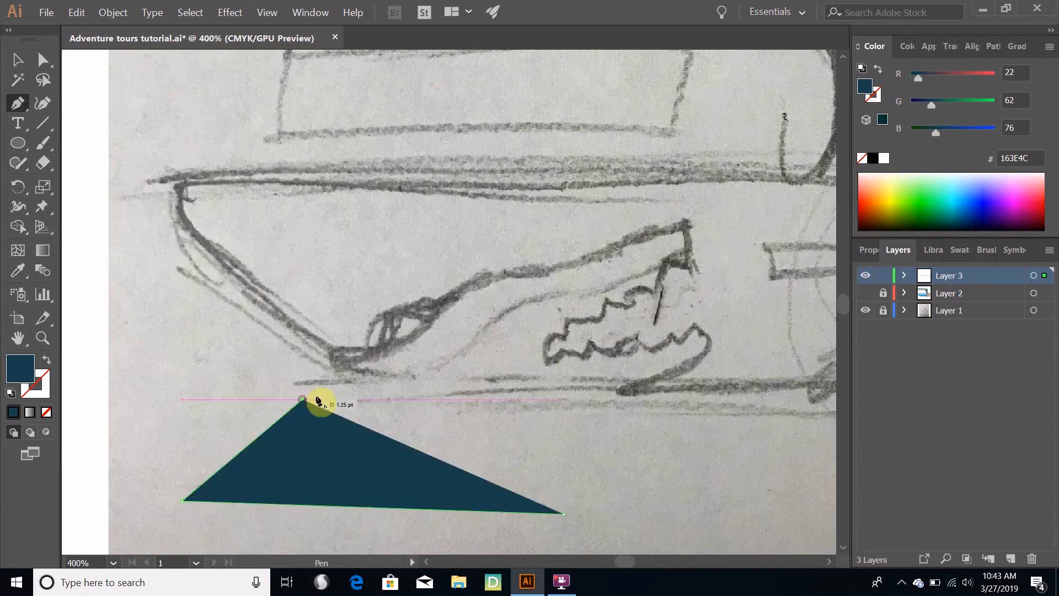
left_click(336, 378)
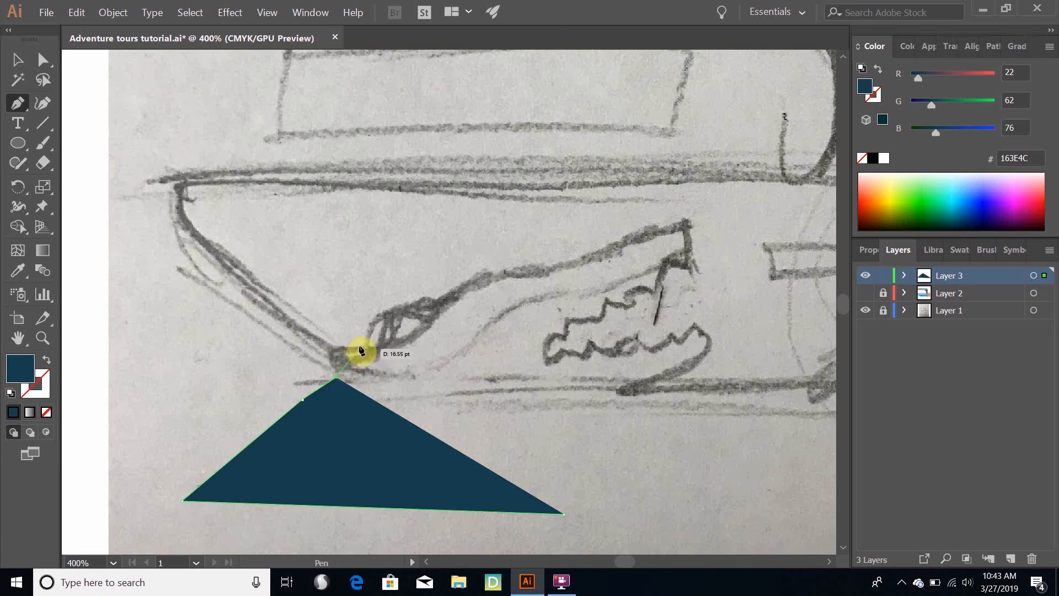
Continue the path with curves over the back of the crocodile's head and the eye bump to the start of the snout
left_click_drag(359, 347, 403, 349)
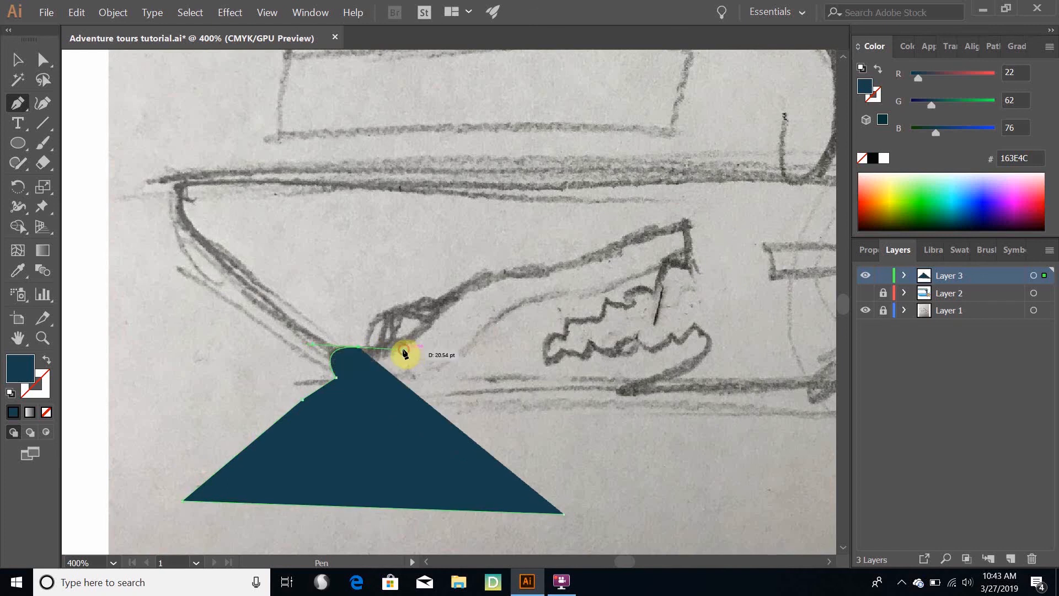
left_click(385, 328)
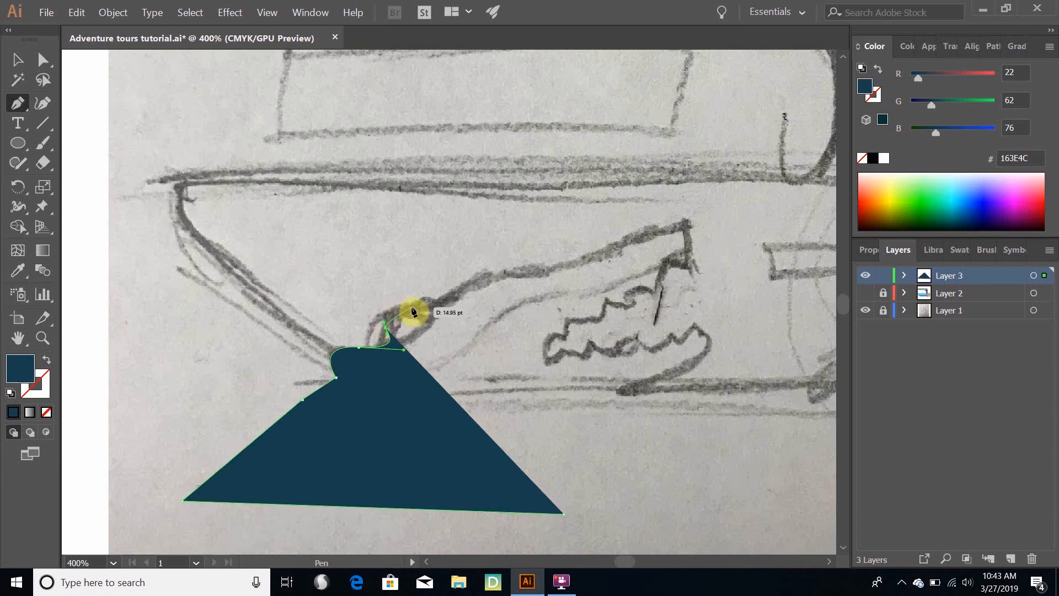
left_click_drag(410, 312, 436, 310)
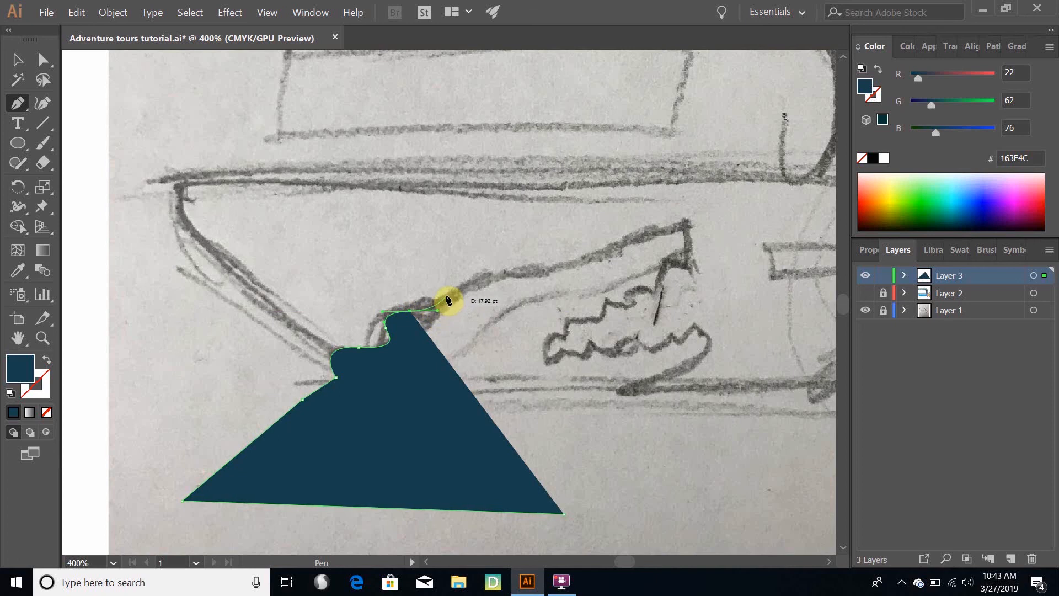
left_click_drag(450, 299, 461, 286)
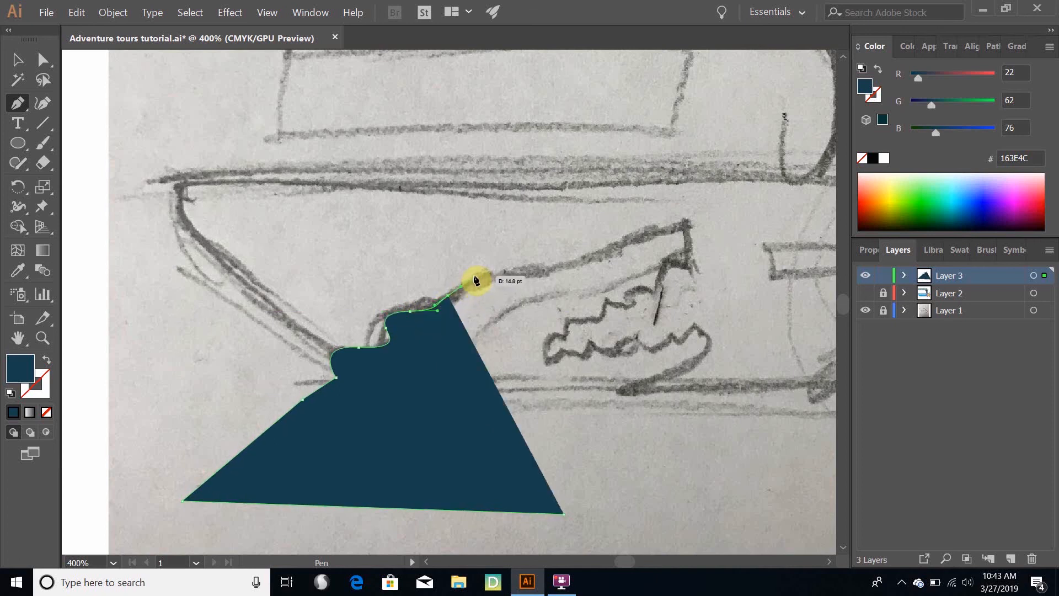
left_click(471, 282)
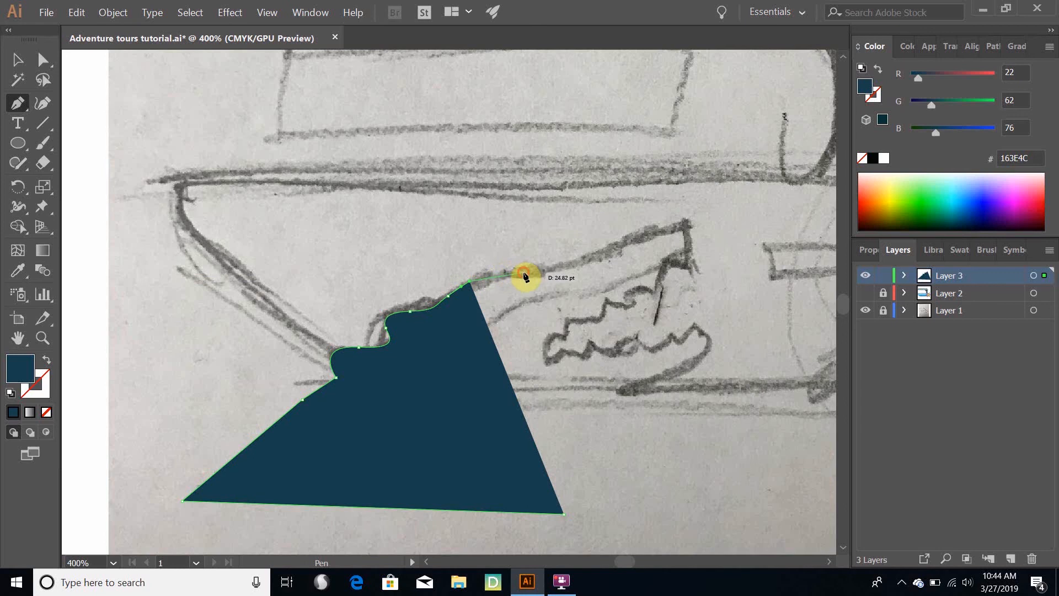
Trace the top of the crocodile's snout with the Pen tool and curve the path around the rounded nose tip
left_click(525, 274)
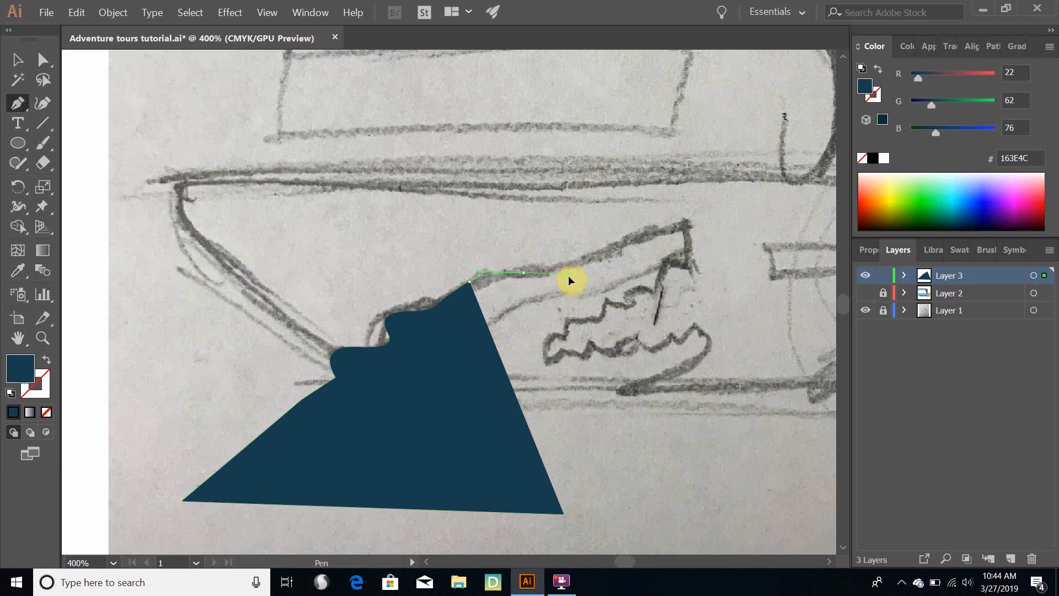
left_click_drag(558, 276, 559, 277)
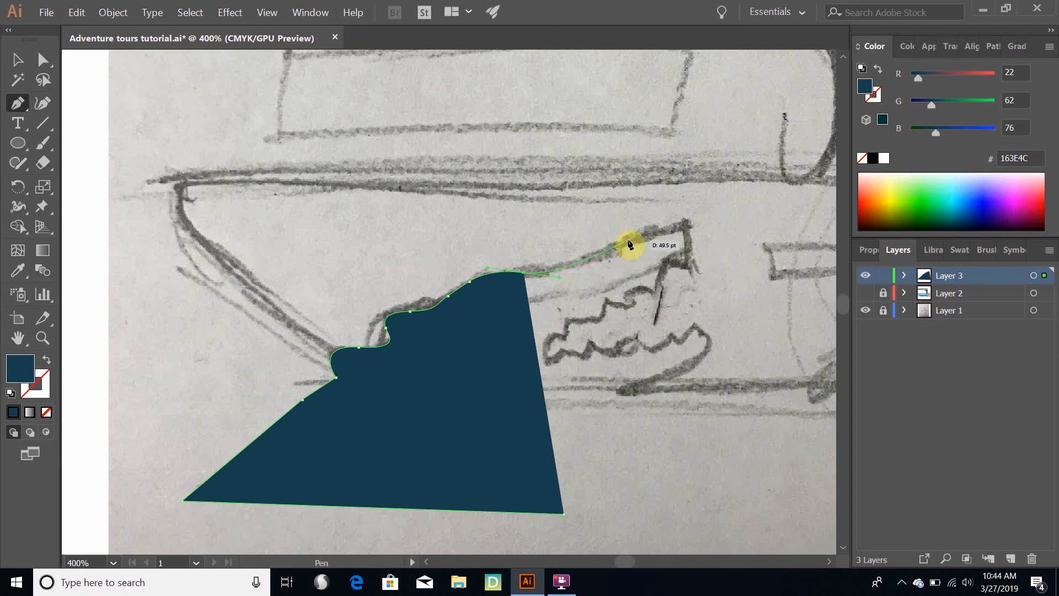
left_click(650, 236)
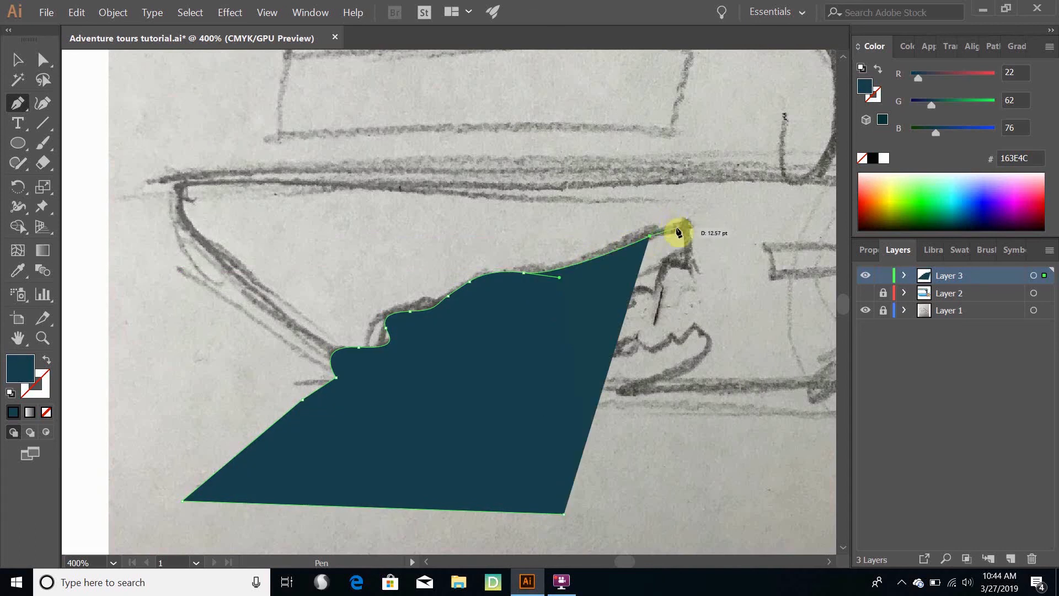
left_click(678, 225)
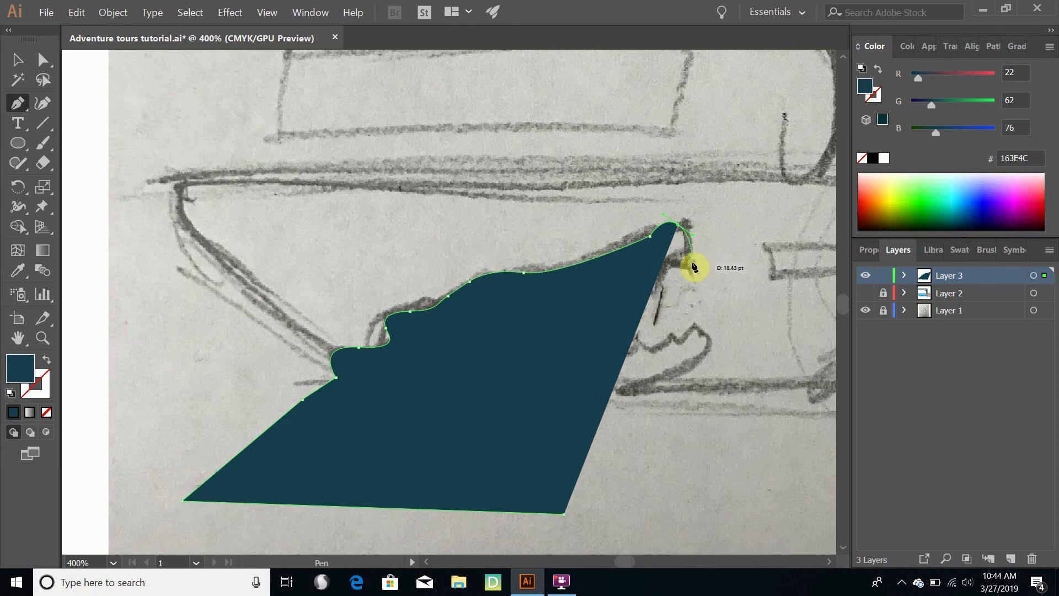
left_click_drag(693, 270, 692, 279)
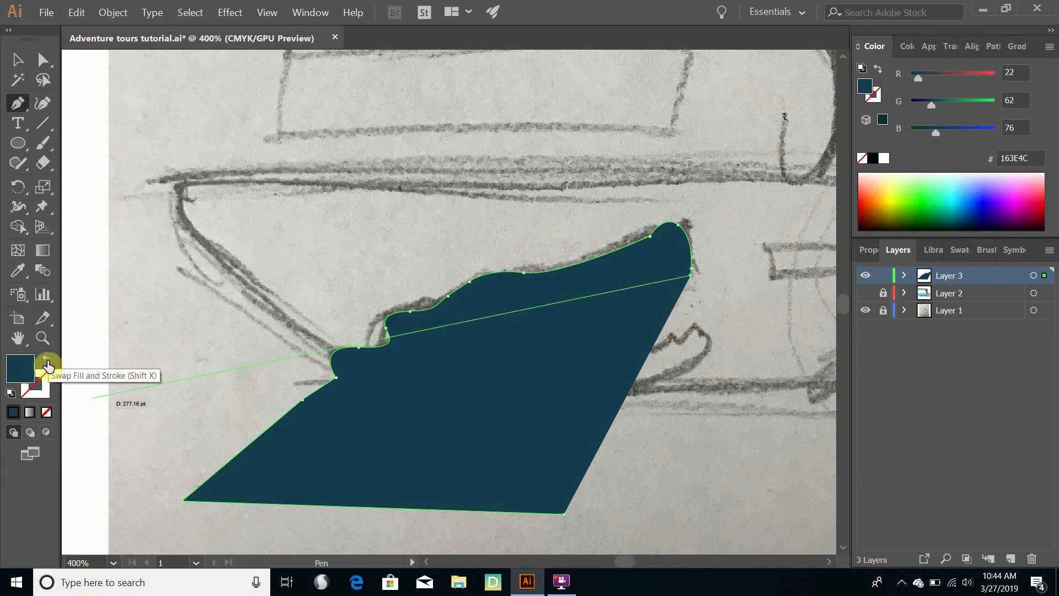
Swap the path's fill and stroke and trace the upper teeth as a zigzag from the nose tip back towards the mouth corner
left_click(47, 364)
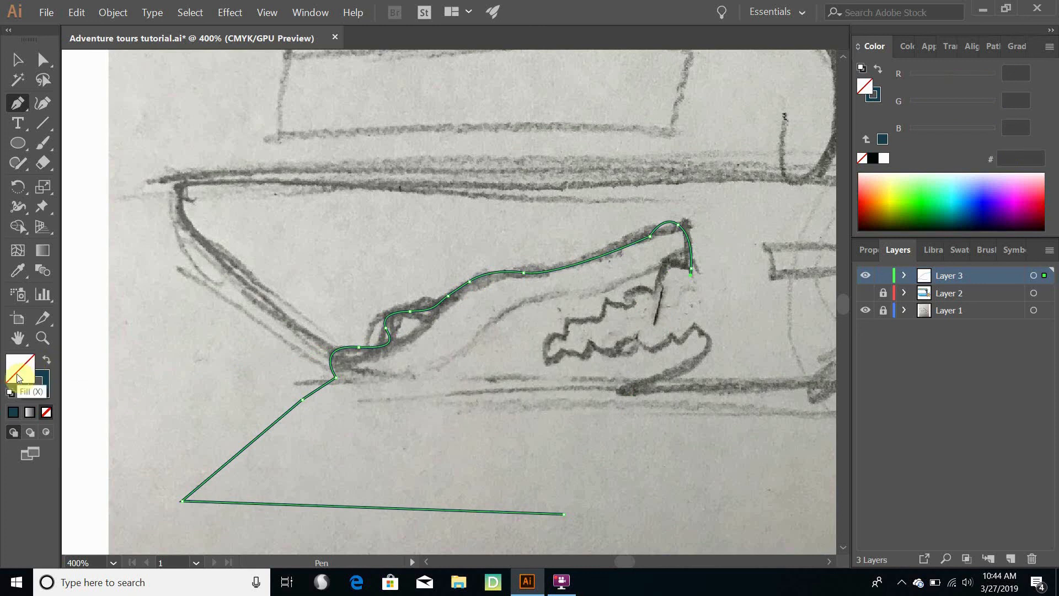
left_click(43, 385)
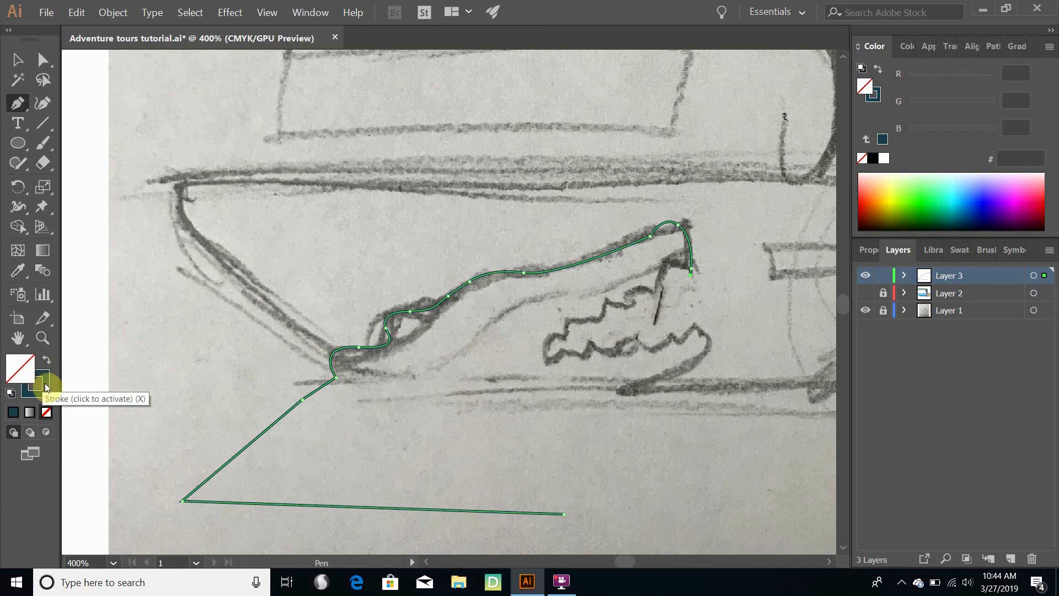
left_click(664, 265)
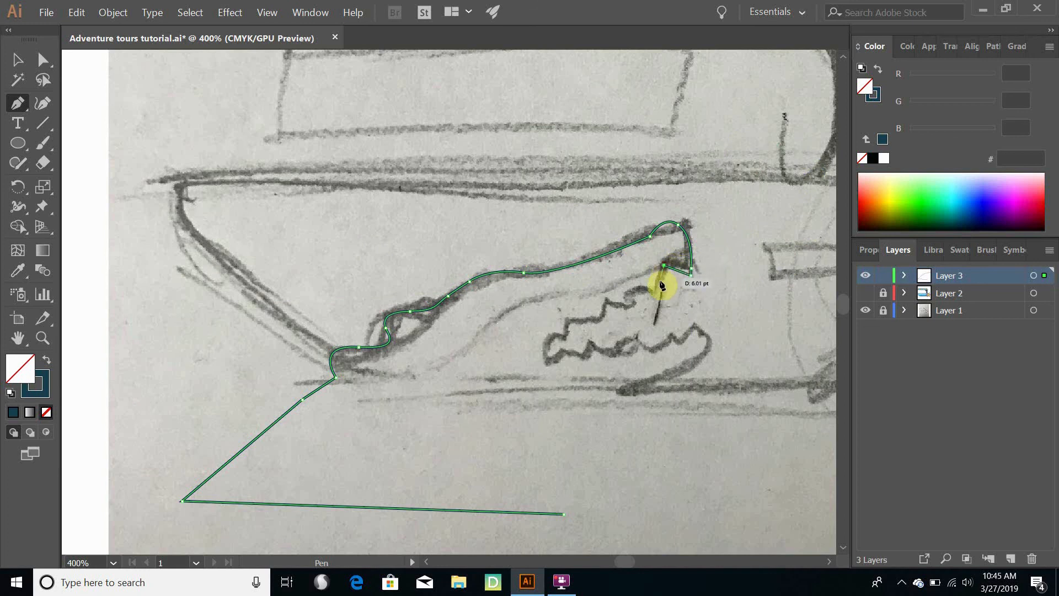
left_click(660, 291)
left_click(633, 282)
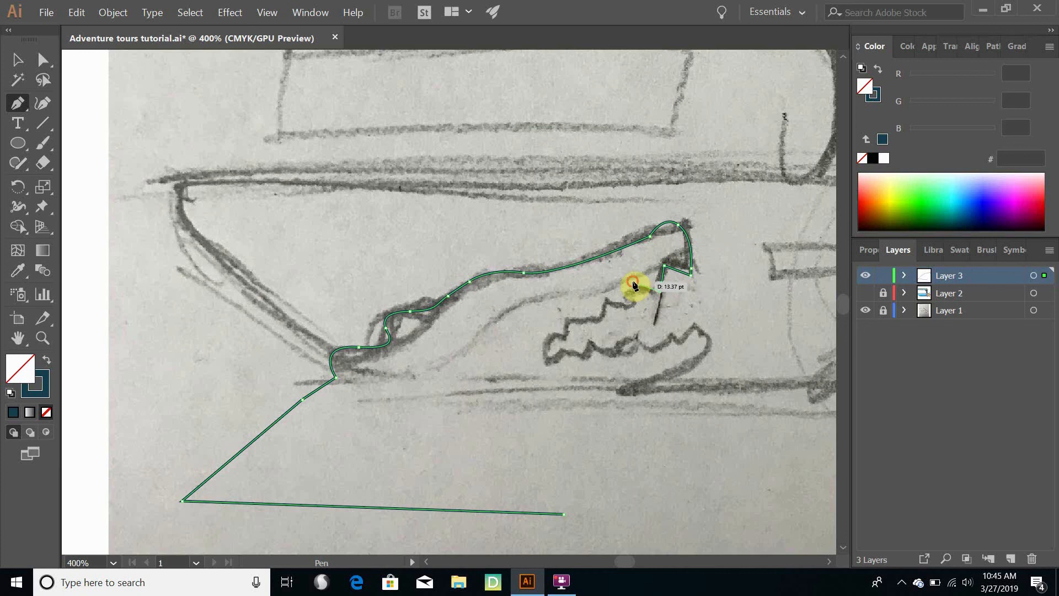
left_click(629, 308)
left_click(604, 298)
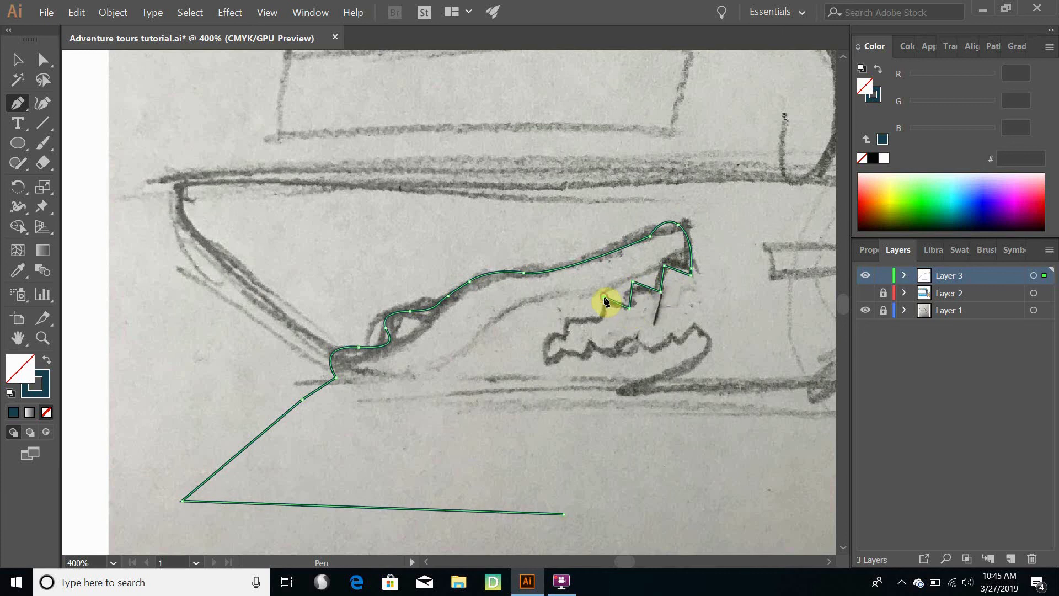
left_click(602, 323)
left_click(578, 312)
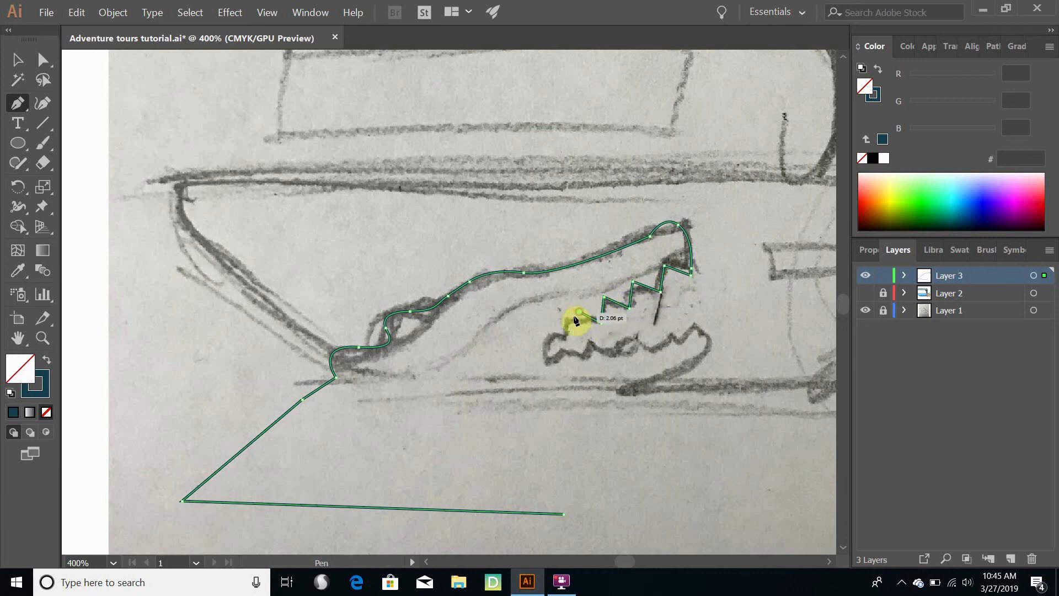
left_click_drag(574, 333, 561, 337)
left_click(551, 333)
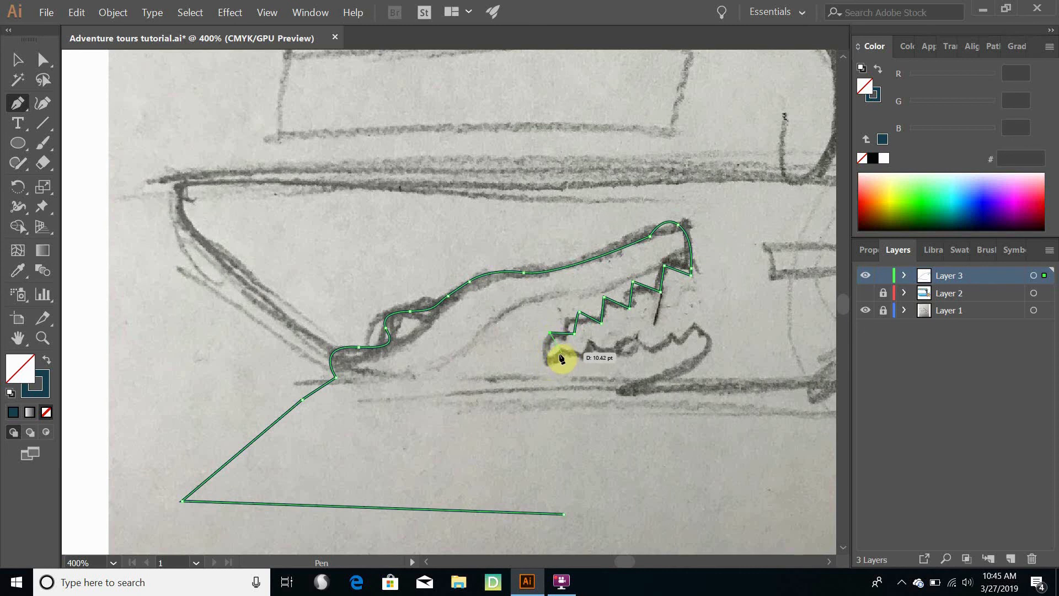
left_click_drag(560, 355, 586, 338)
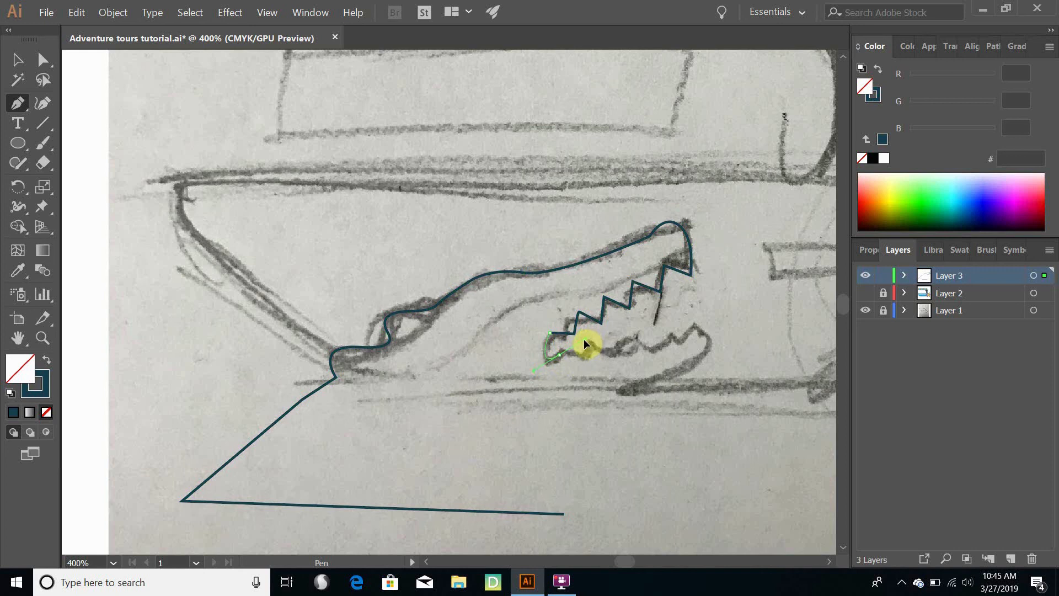
mouse_move(585, 344)
left_mouse_down()
mouse_move(579, 334)
mouse_move(575, 350)
mouse_move(584, 348)
left_mouse_up()
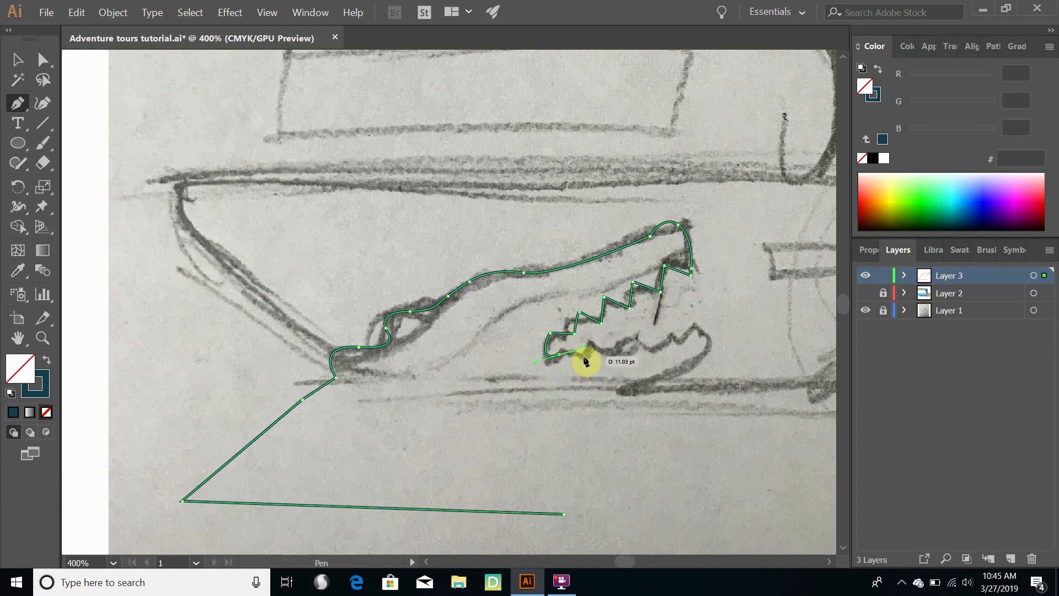
key("ctrl+z")
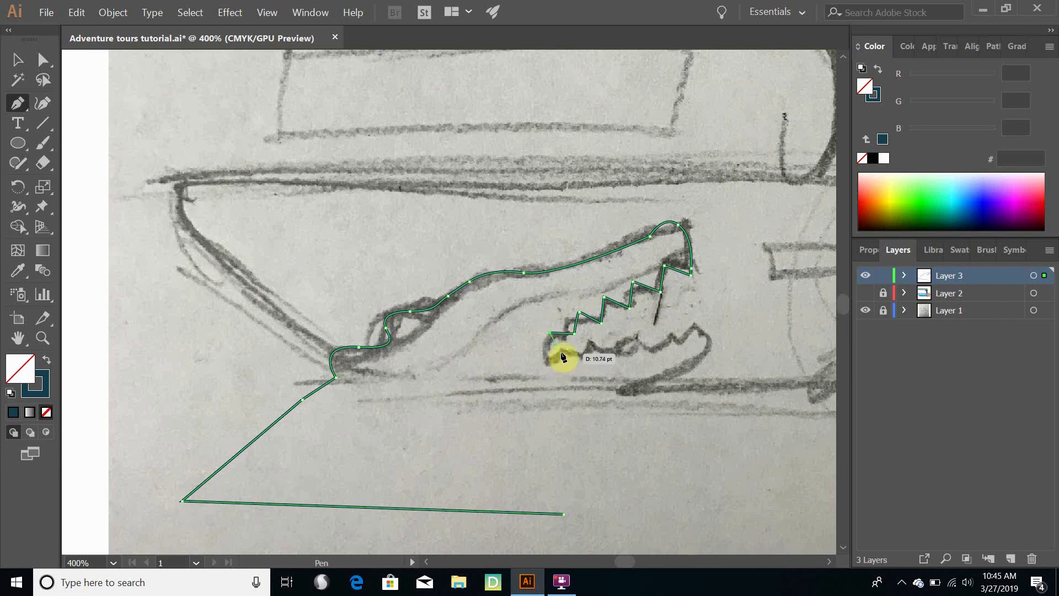
Curve the path around the crocodile's mouth corner to the start of the lower teeth
left_click(562, 356, "ctrl")
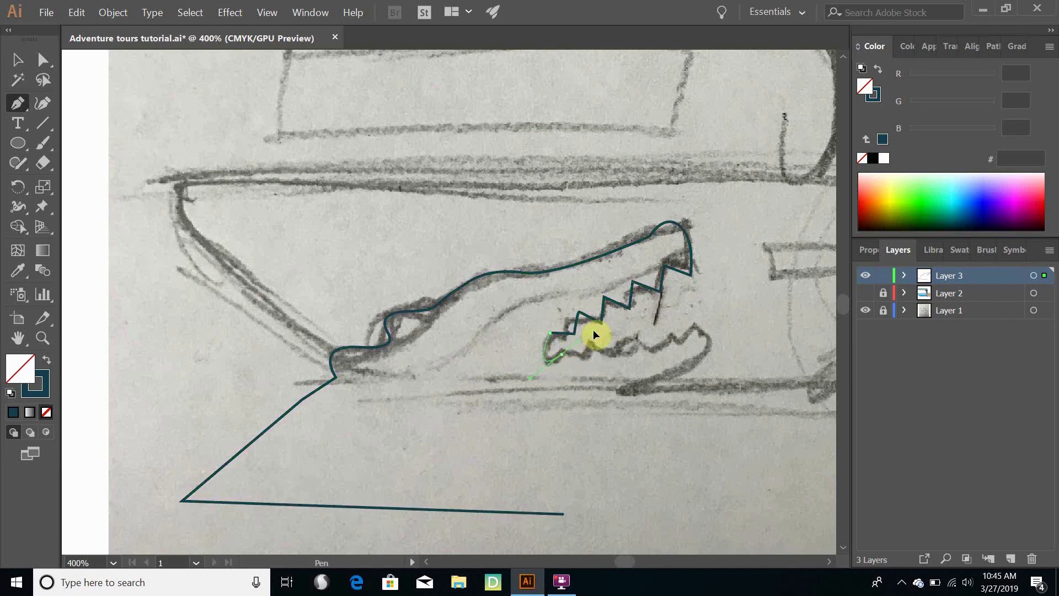
left_click_drag(593, 329, 594, 349)
left_click_drag(571, 355, 570, 356)
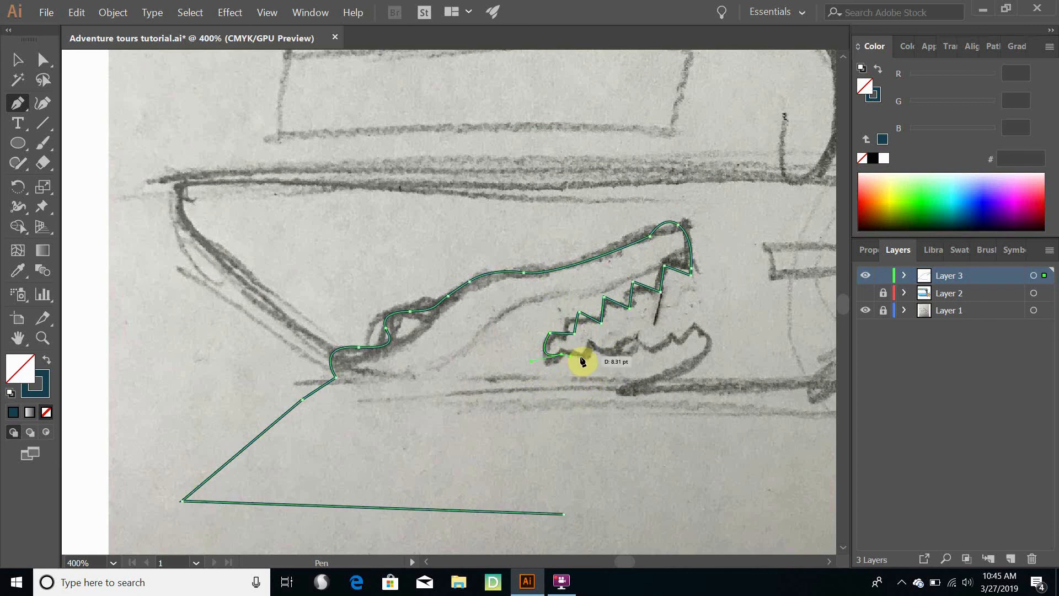
Trace the lower teeth as a straight-segment zigzag from the mouth corner towards the tip of the lower jaw
left_click(584, 359)
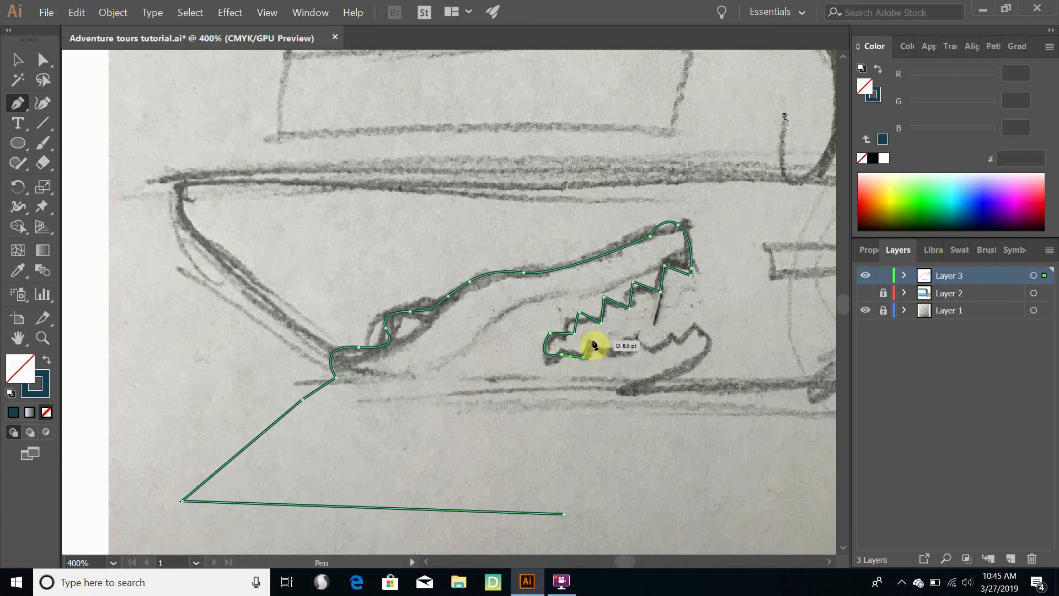
left_click(592, 342)
left_click(614, 349)
left_click(624, 332)
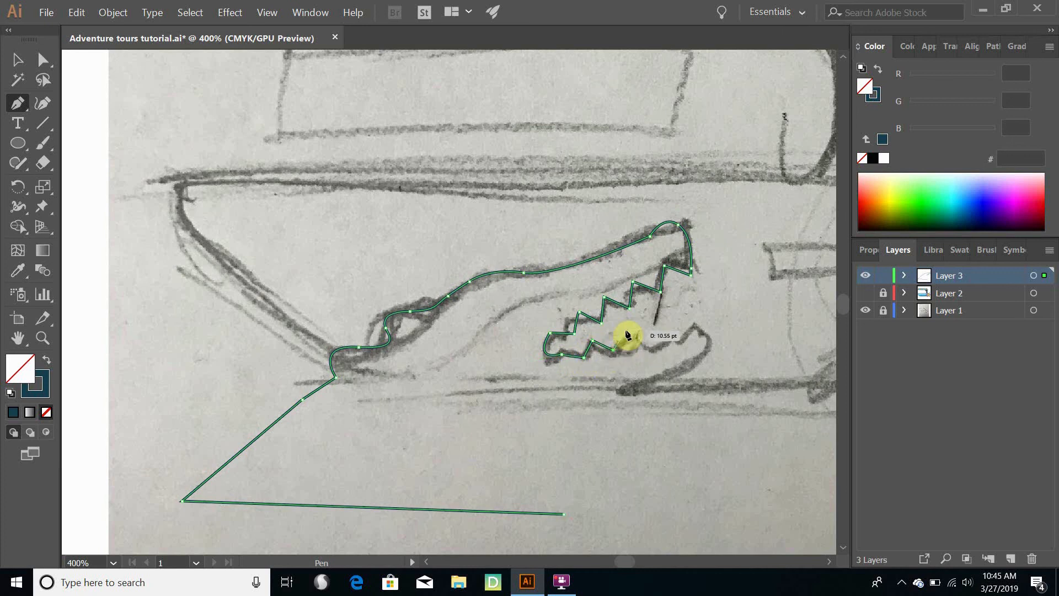
left_click(645, 348)
left_click(655, 327)
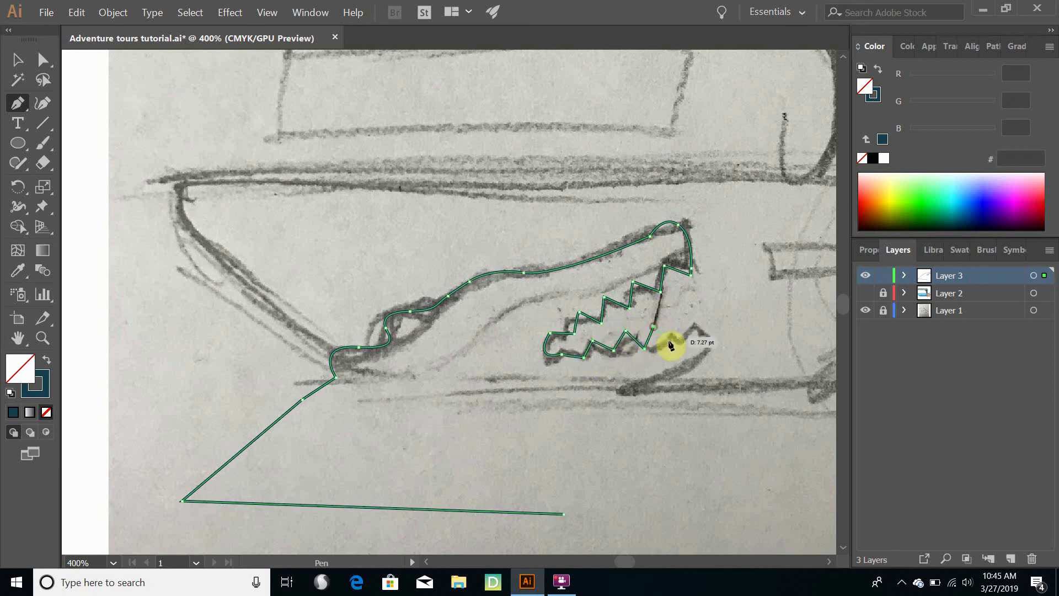
left_click(671, 342)
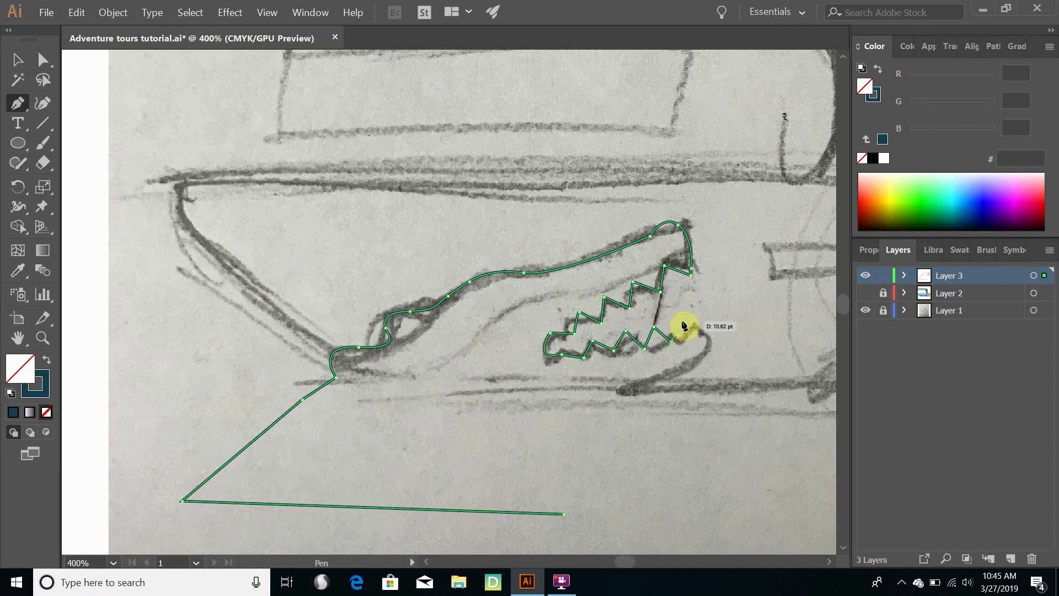
left_click(686, 323, "ctrl")
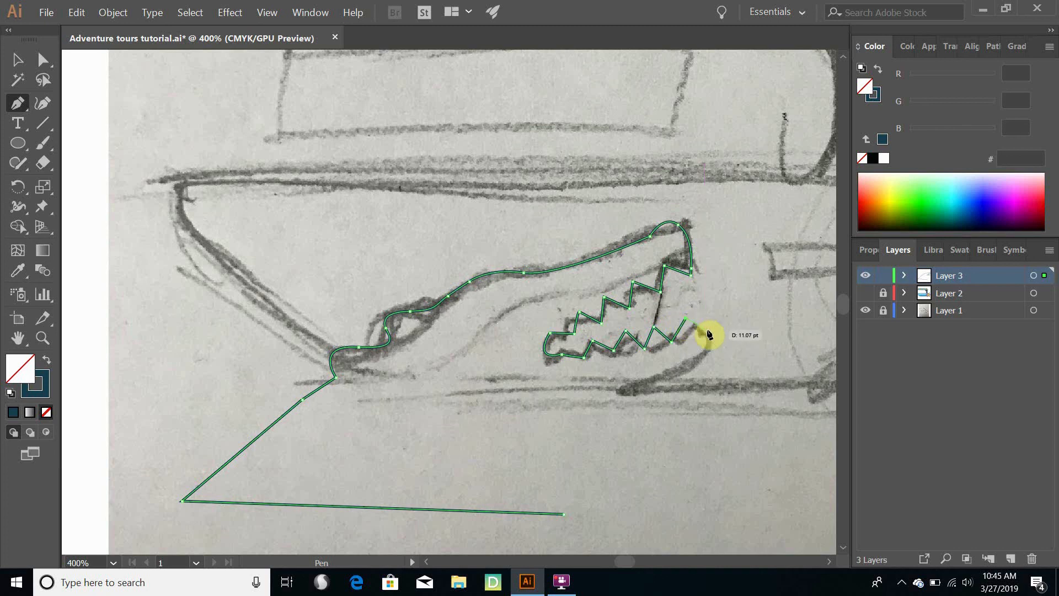
Curve the path around the lower jaw's tip, continue along its underside and throat, and close it at the free end of the base line
left_click(696, 331)
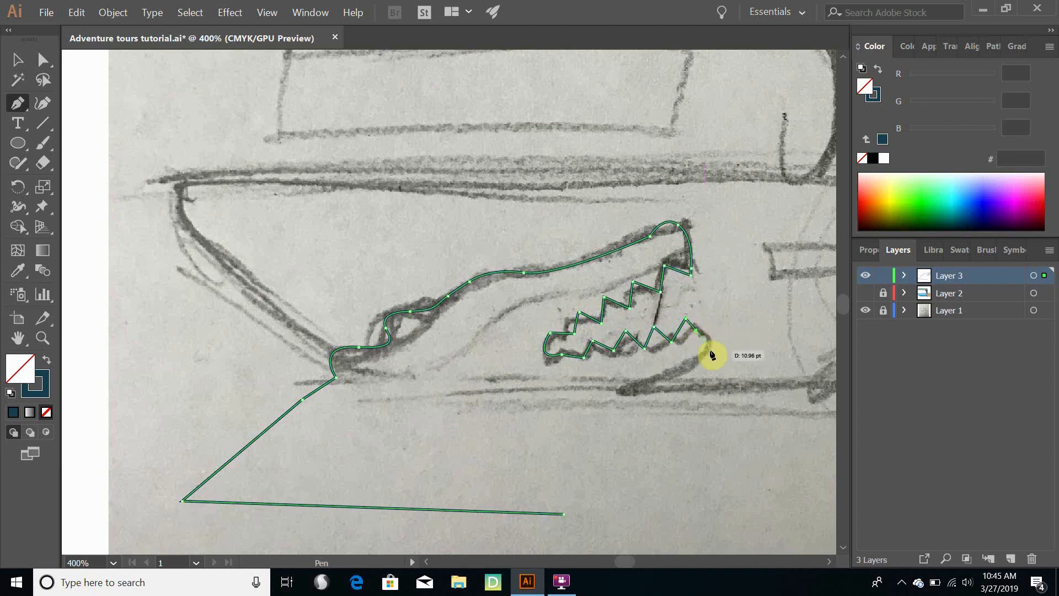
left_click_drag(680, 374, 634, 396)
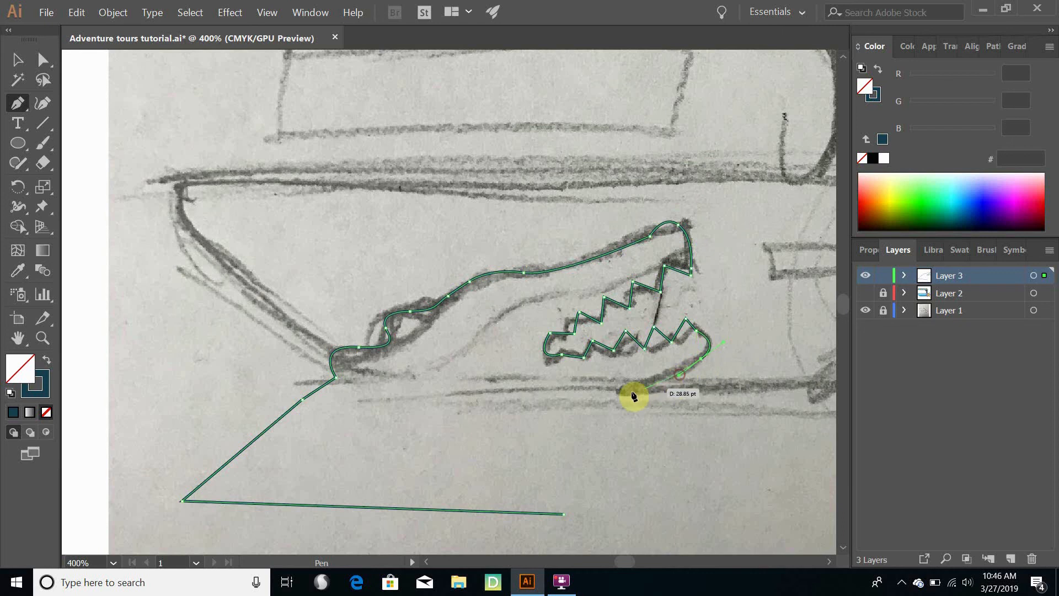
left_click(577, 415)
left_click_drag(554, 461, 560, 495)
left_click(563, 514)
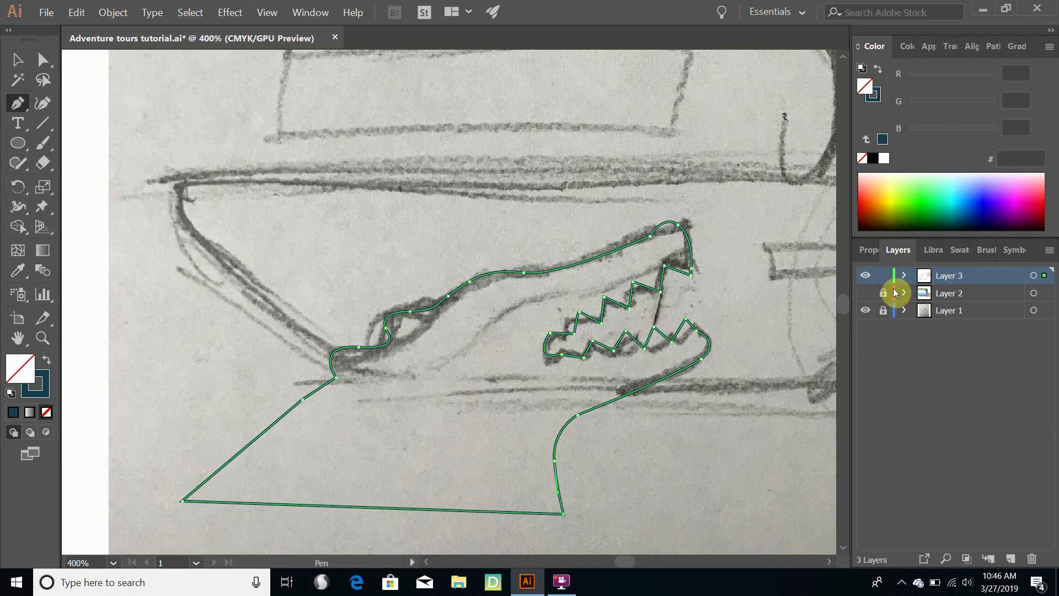
Show and unlock Layer 2, select the crocodile outline and expand the contents of Layer 3 and Layer 2
left_click(866, 293)
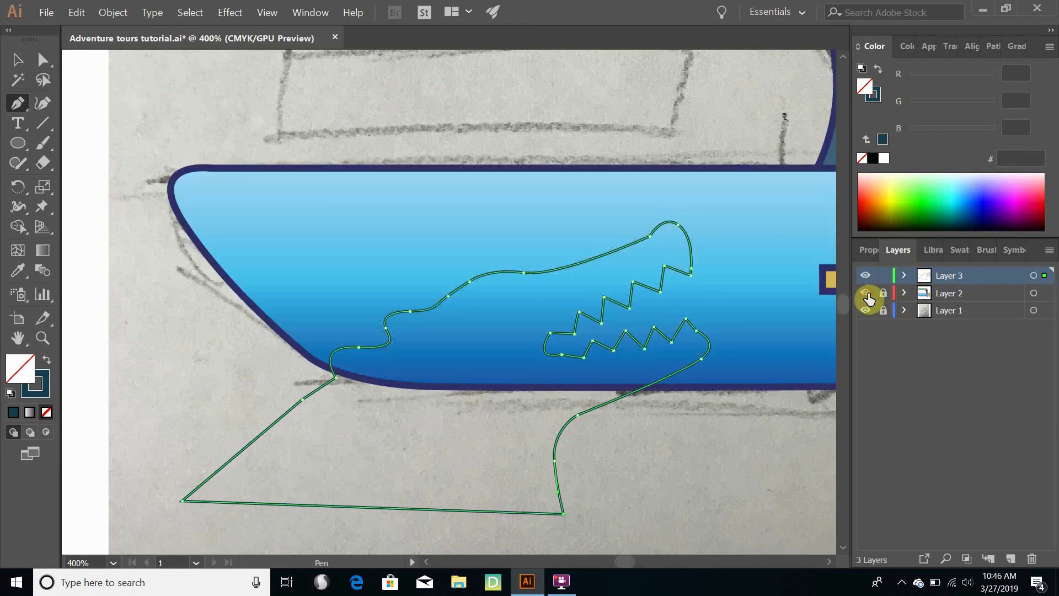
left_click(882, 293)
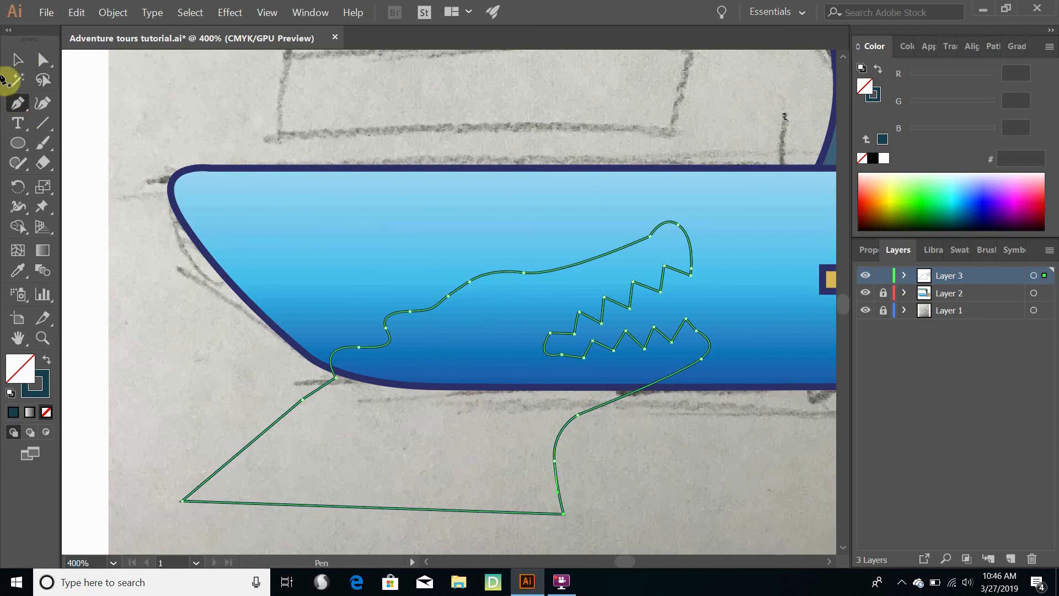
left_click(21, 62)
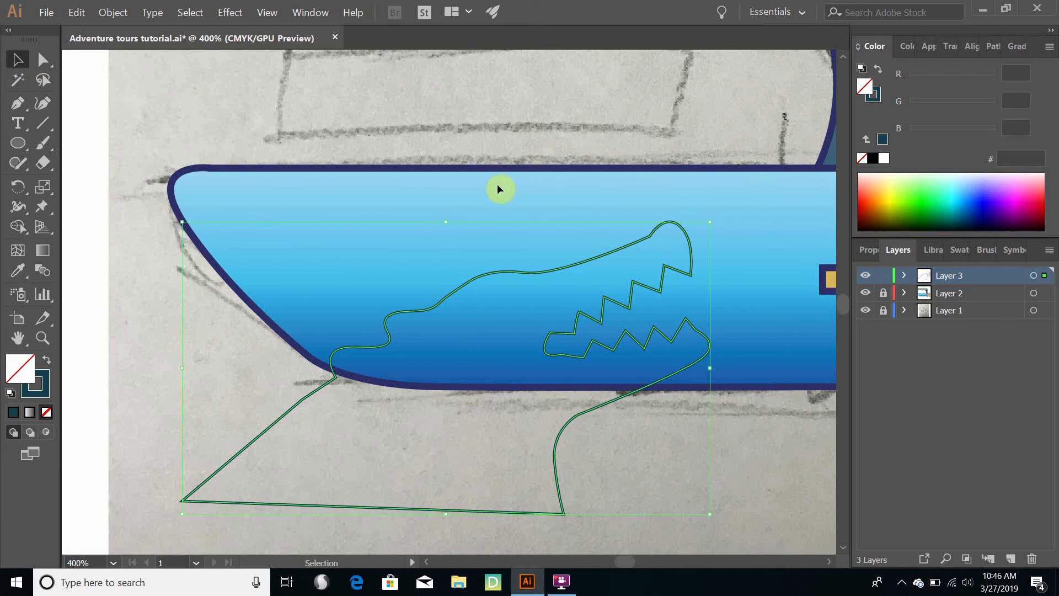
left_click(518, 204)
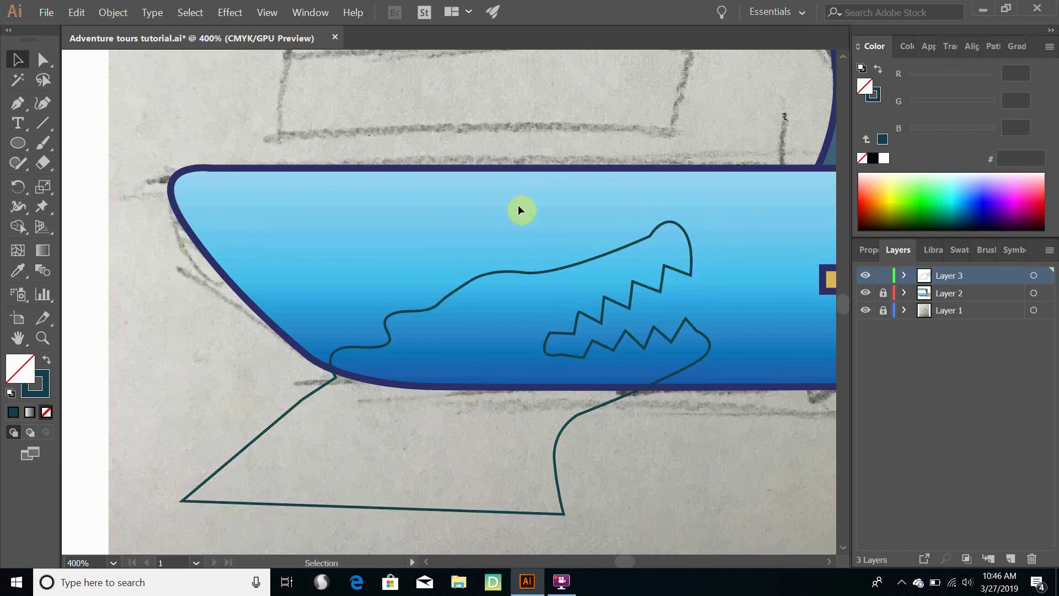
left_click(557, 272)
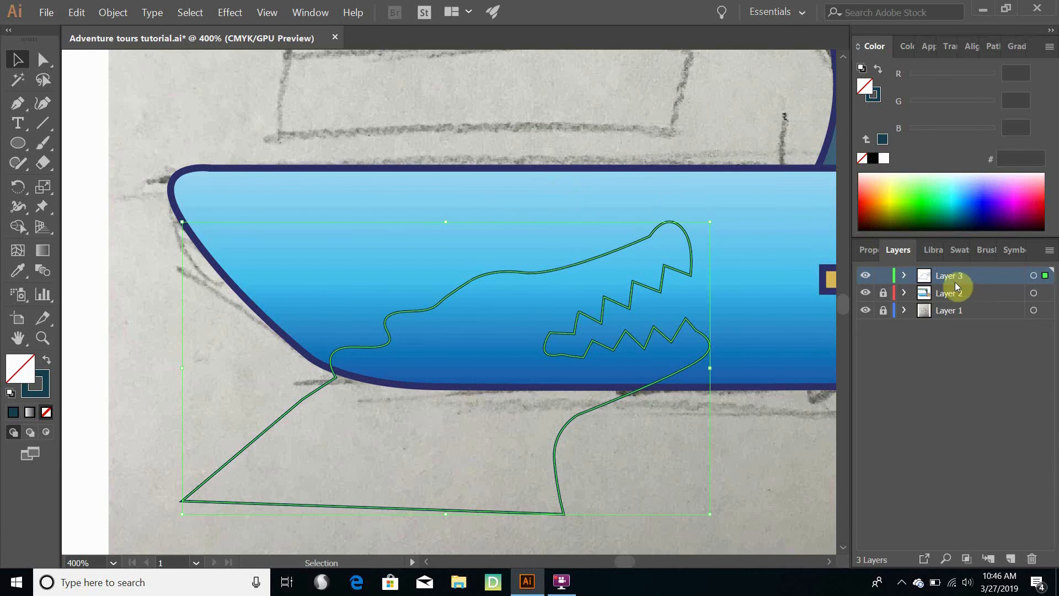
left_click(905, 275)
left_click(904, 313)
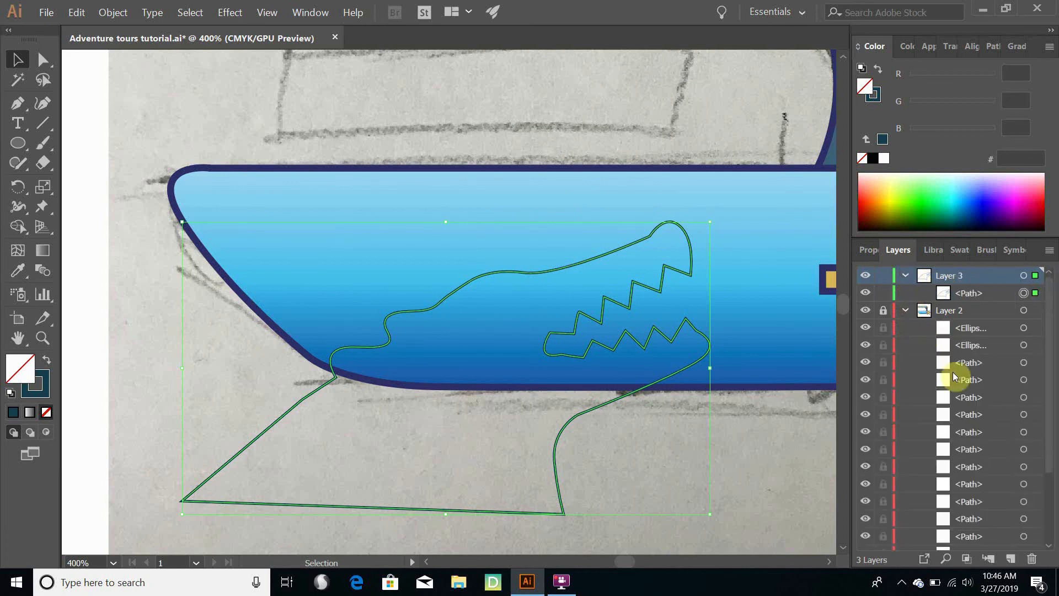
left_click(883, 313)
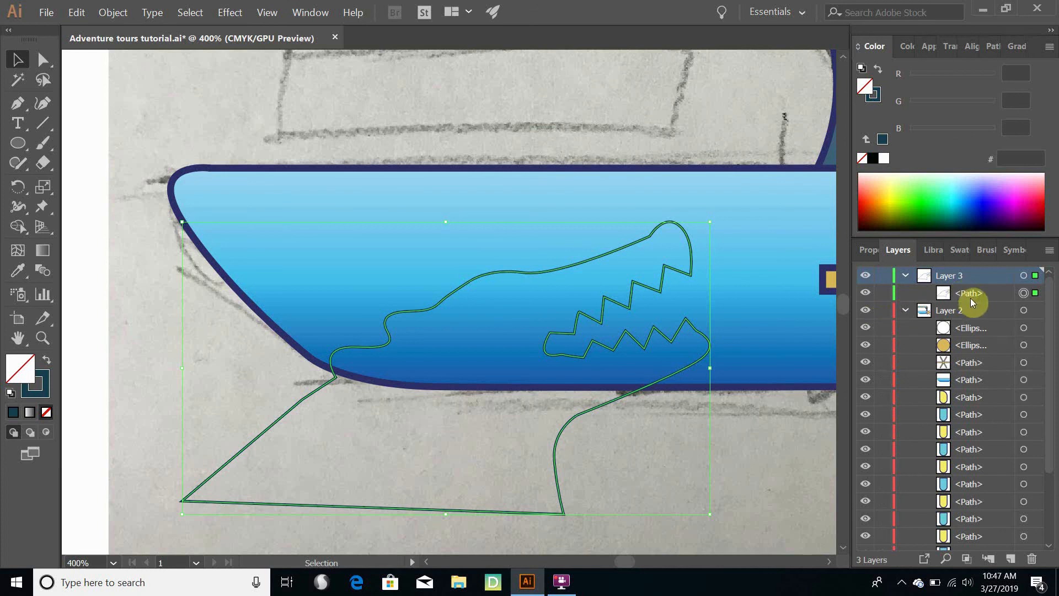
Move the crocodile path into Layer 2 above all its other objects and delete the empty Layer 3
left_click_drag(967, 298, 974, 310)
left_click_drag(976, 328, 973, 327)
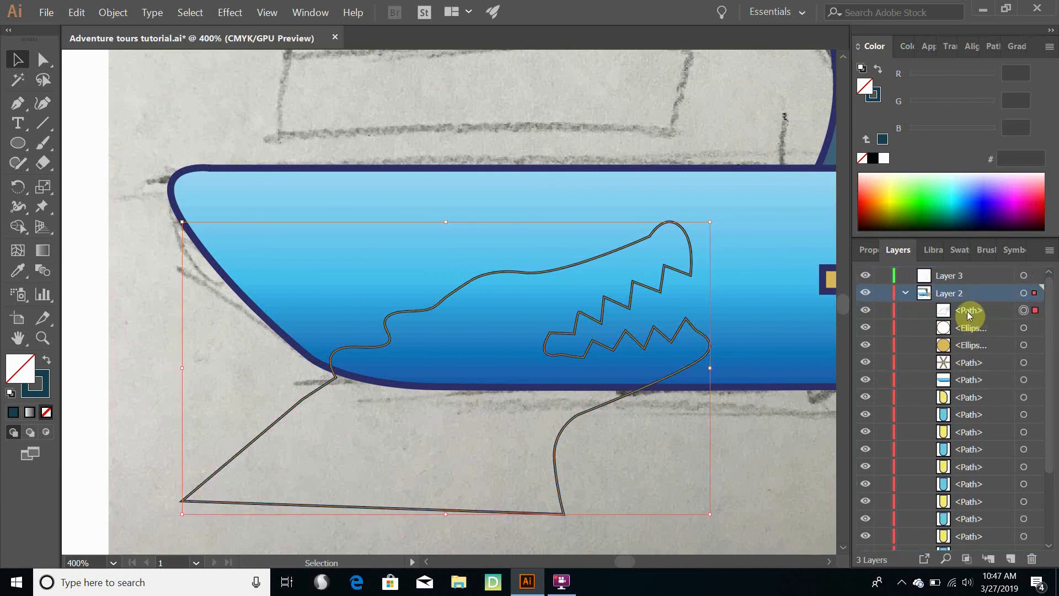
left_click(947, 280)
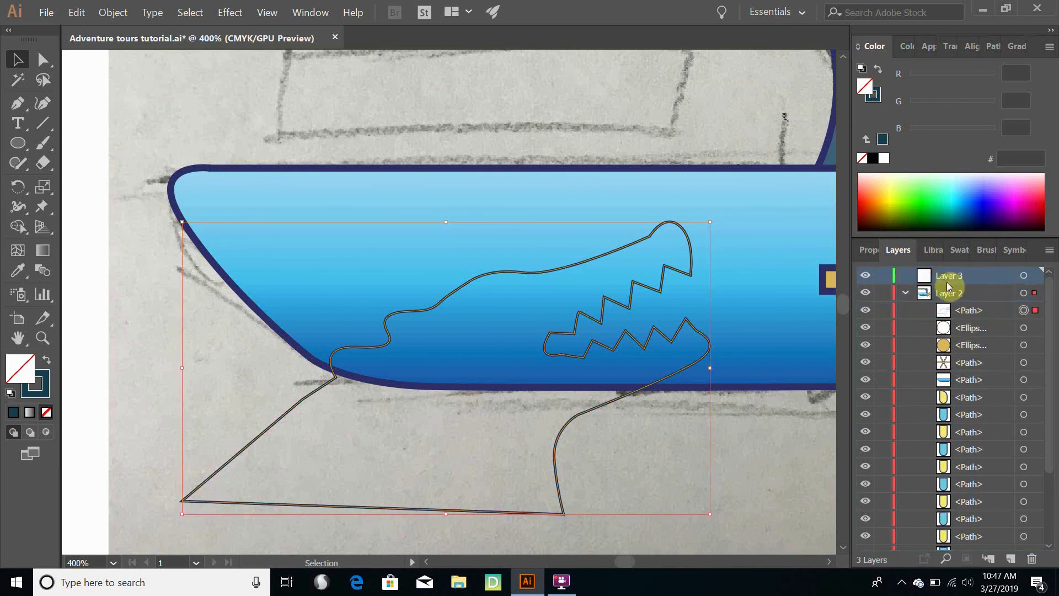
left_click(1029, 558)
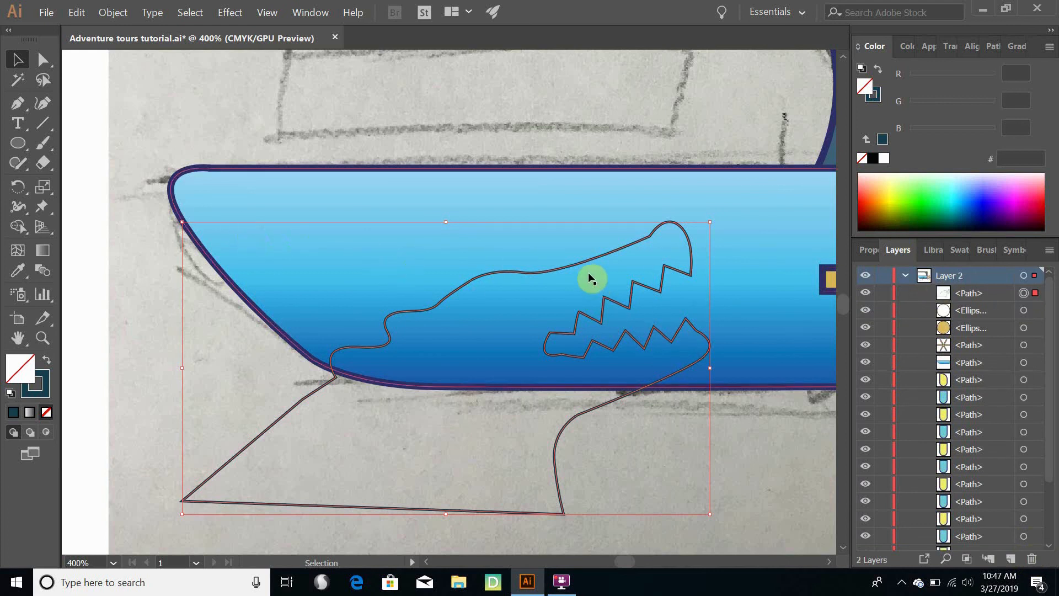
Add the blue gradient hull to the selection and cut the crocodile shape out of it with Pathfinder Minus Front
left_click(580, 191, "shift")
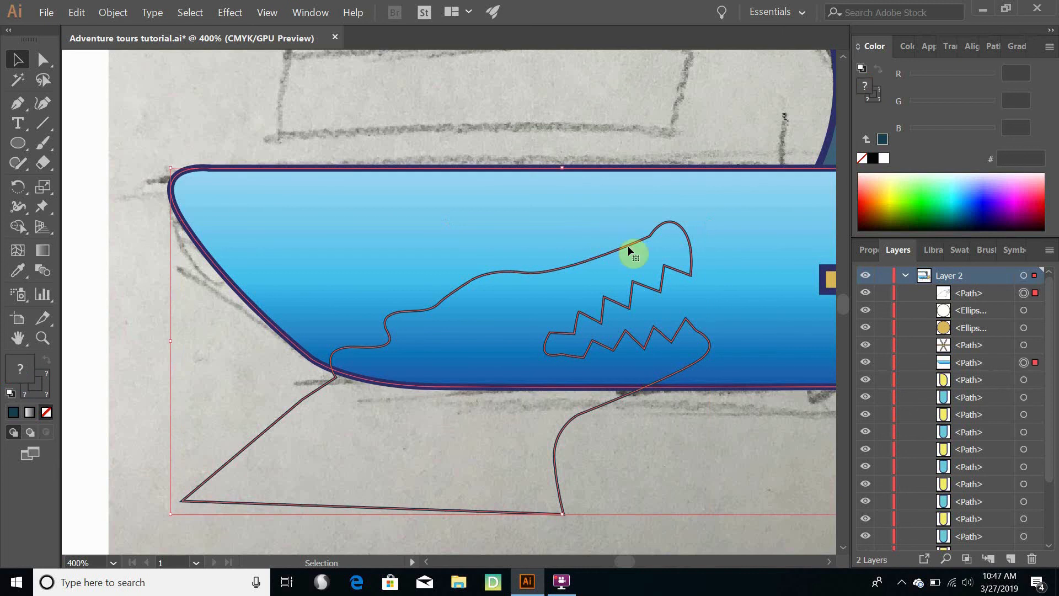
left_click(996, 46)
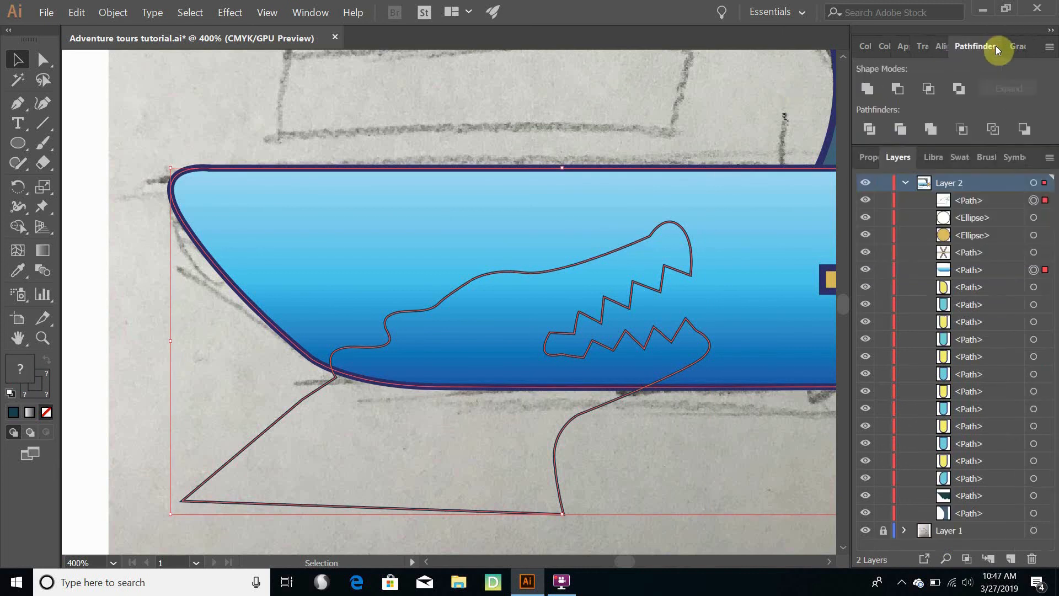
left_click(898, 90)
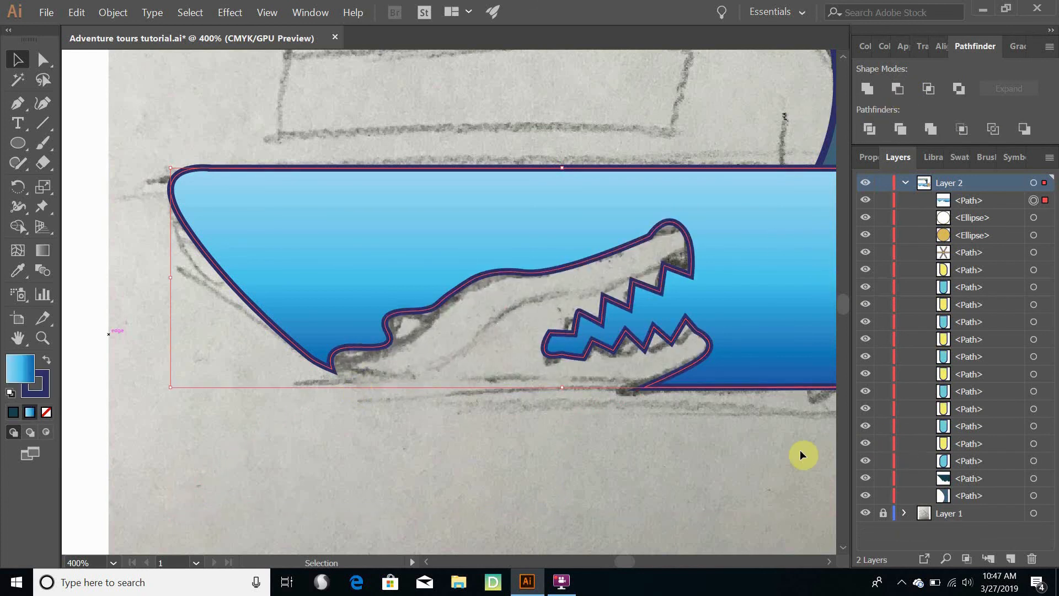
Reorder the hull path in Layer 2 to sit behind the paddle wheel and just above the support post, and save the document
scroll(731, 452, "down", 3)
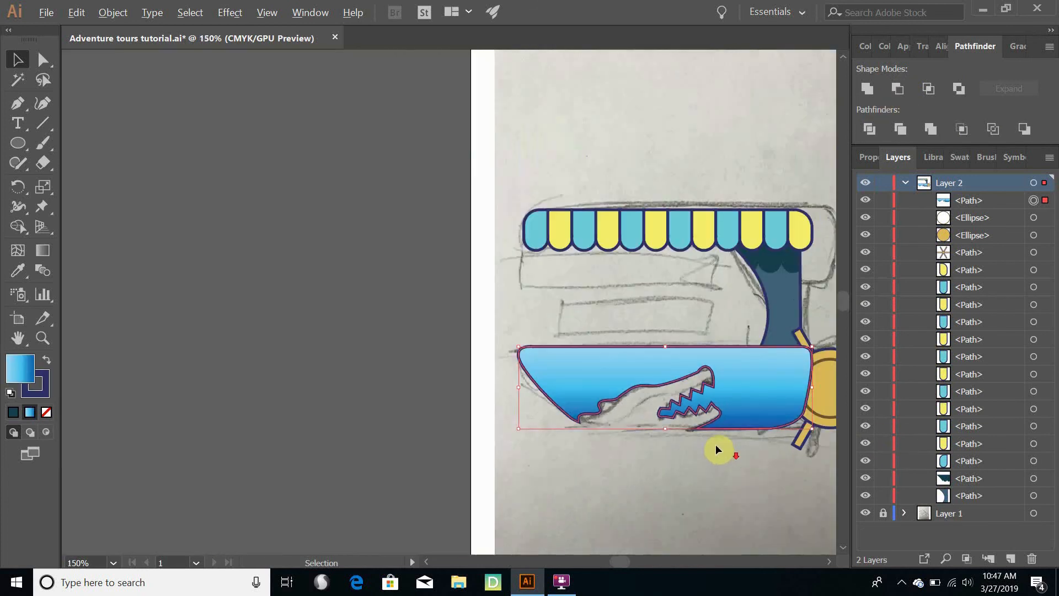
left_click(439, 262)
key("space")
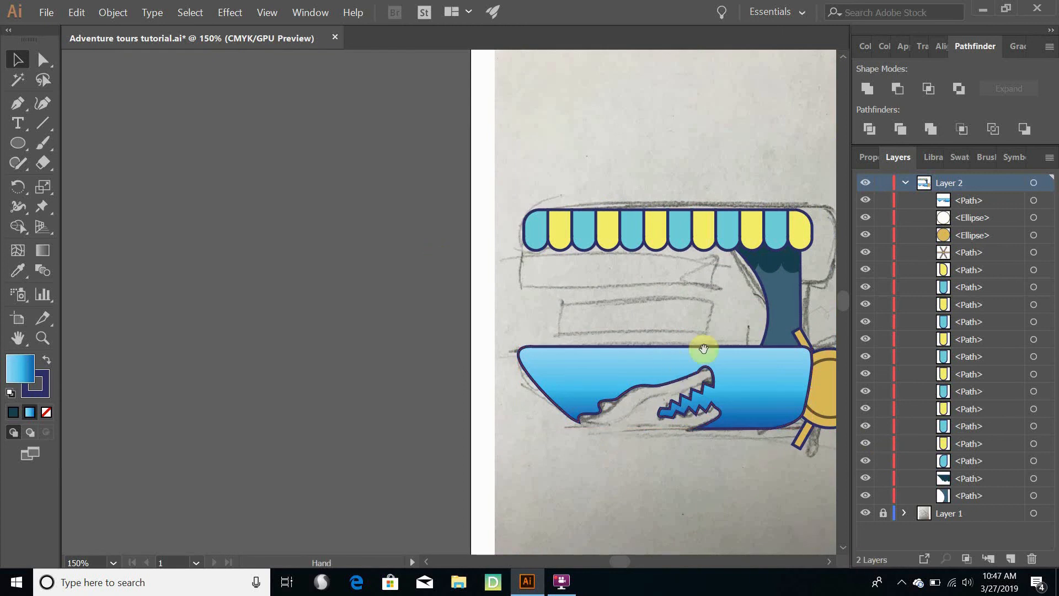
left_click_drag(710, 284, 473, 225)
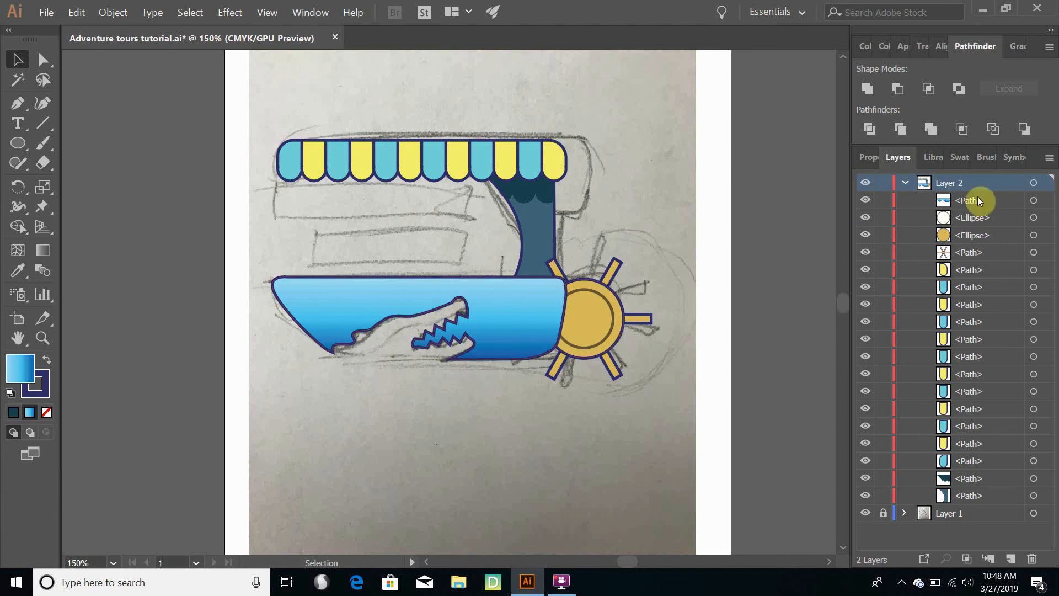
left_click_drag(975, 201, 958, 489)
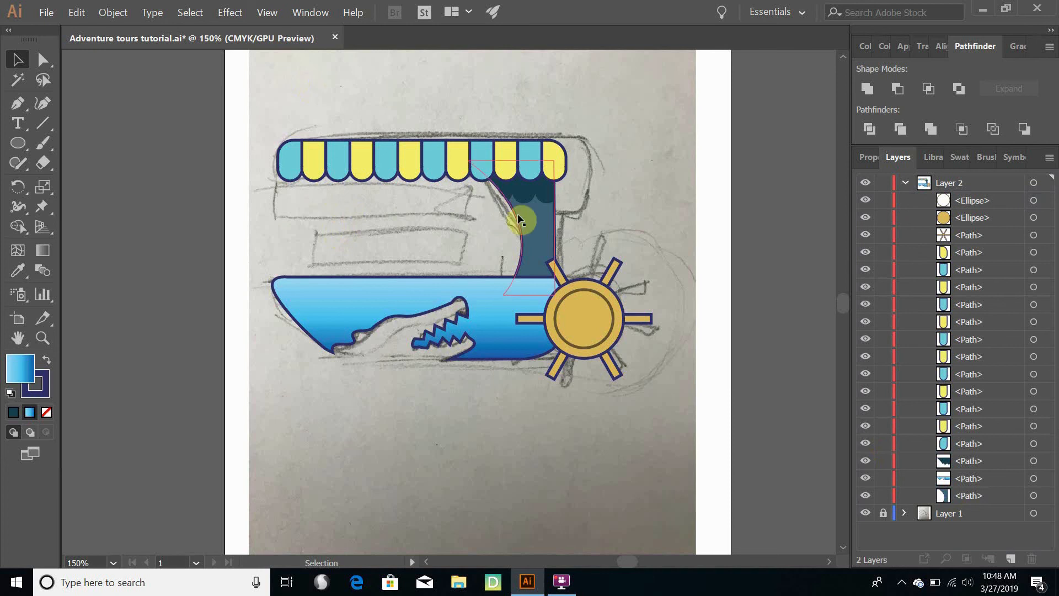
left_click(46, 14)
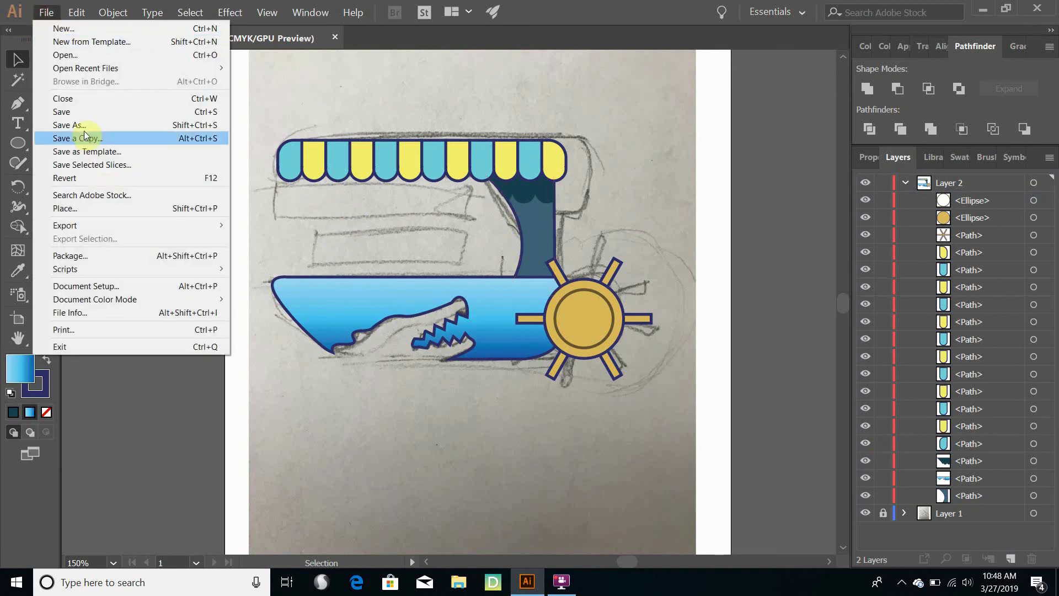
left_click(79, 115)
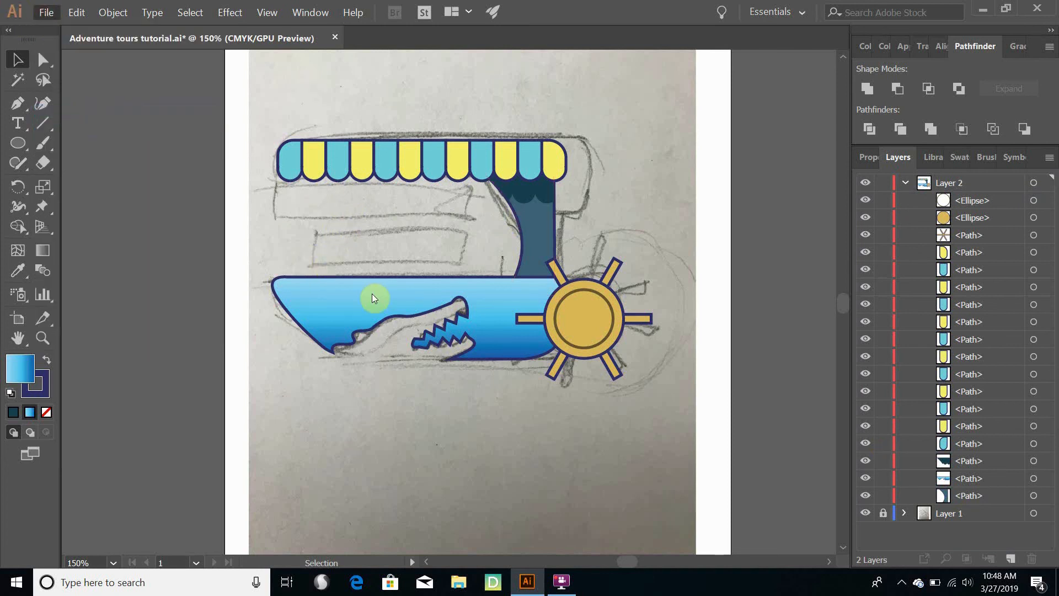